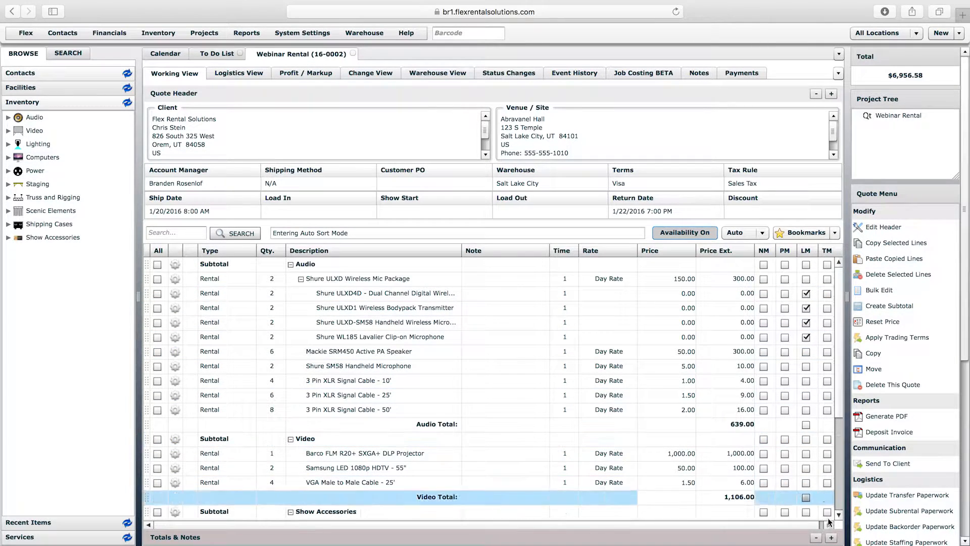
Expand the quote's Totals & Notes section and open the list of fee matrices.
click(831, 538)
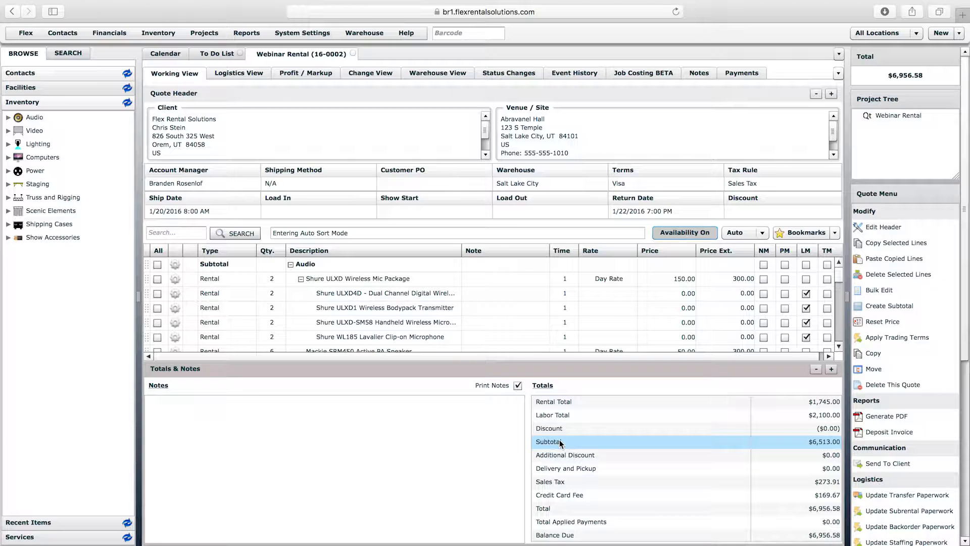
click(118, 32)
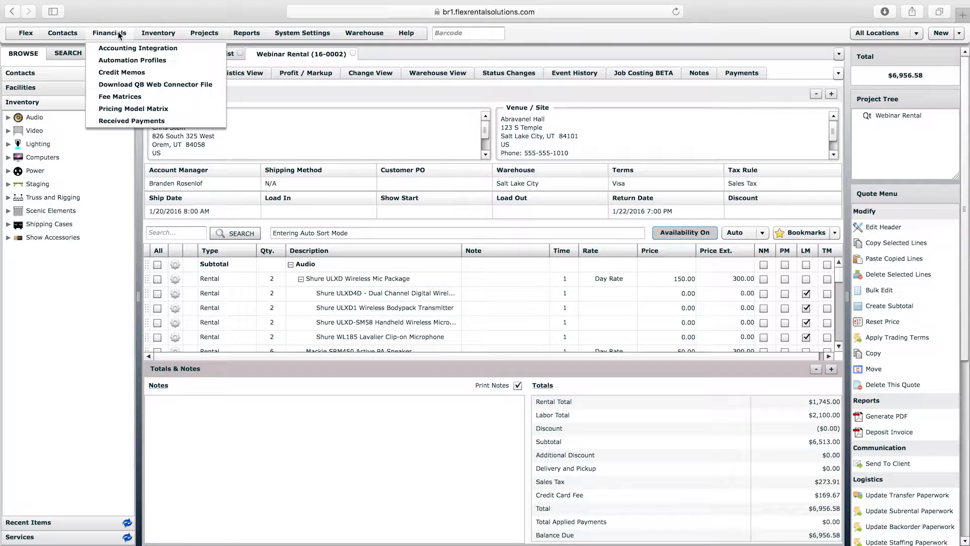
click(133, 99)
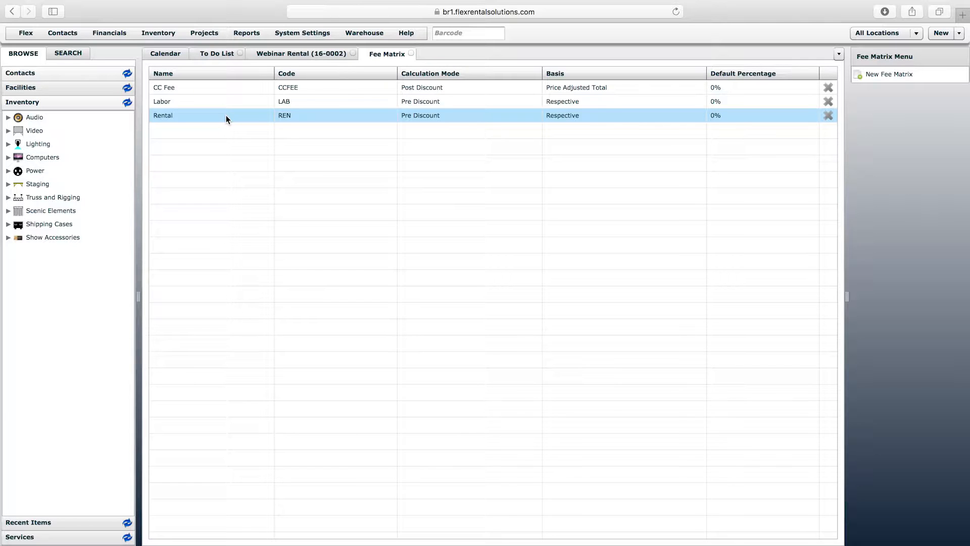
Open the Quote project element definition and review its custom total block rows.
click(205, 33)
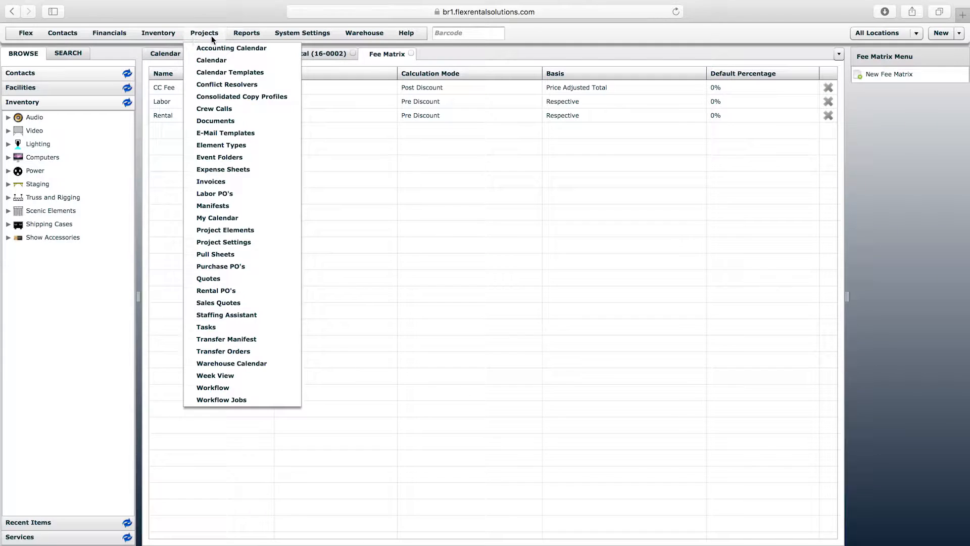
click(224, 232)
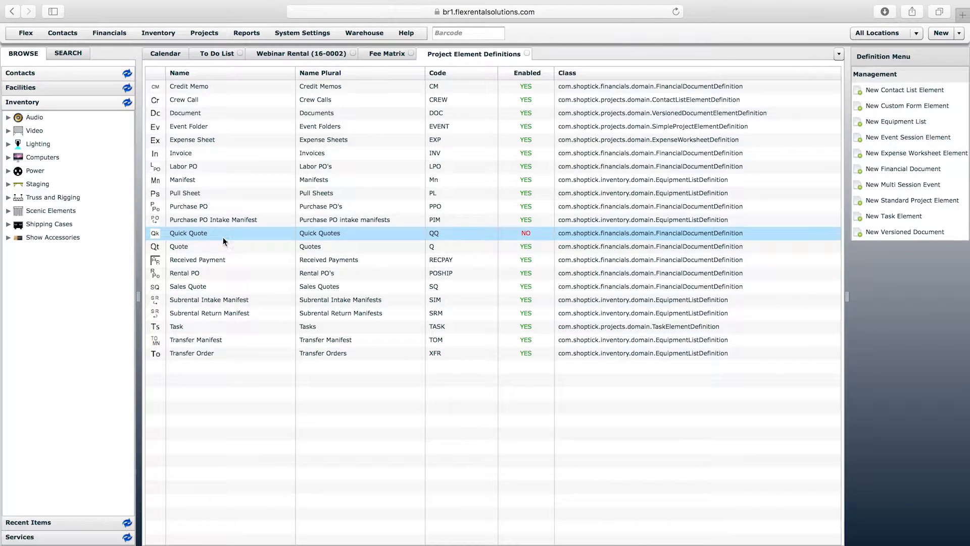
click(177, 247)
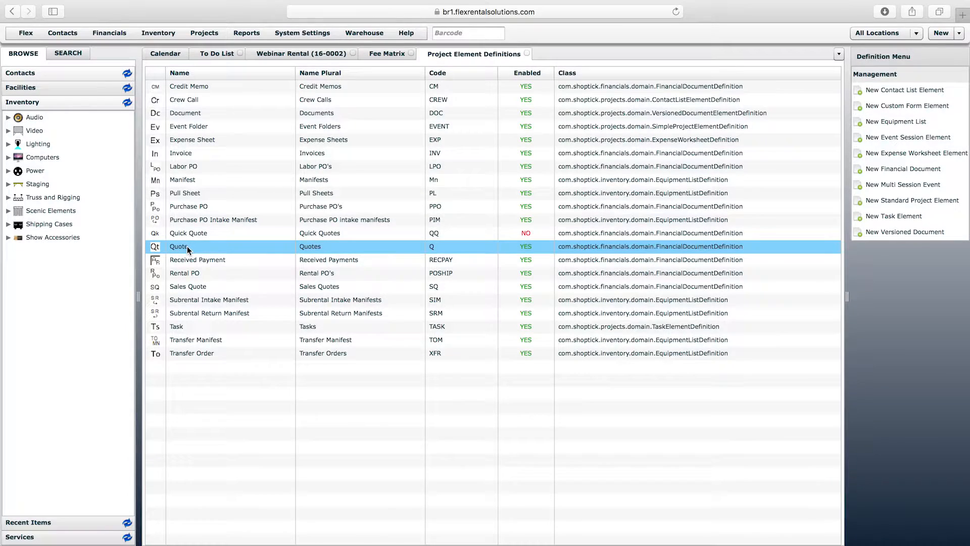
double_click(187, 247)
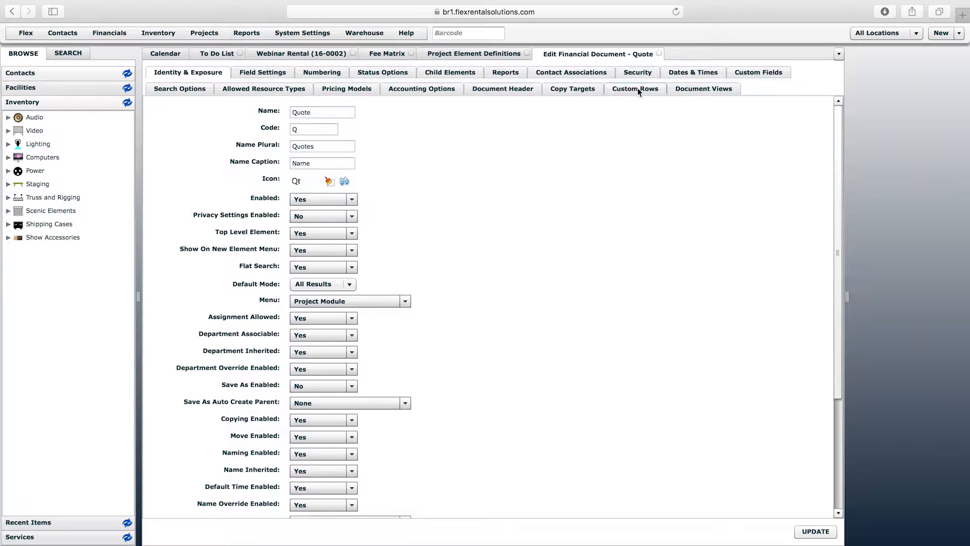
click(642, 90)
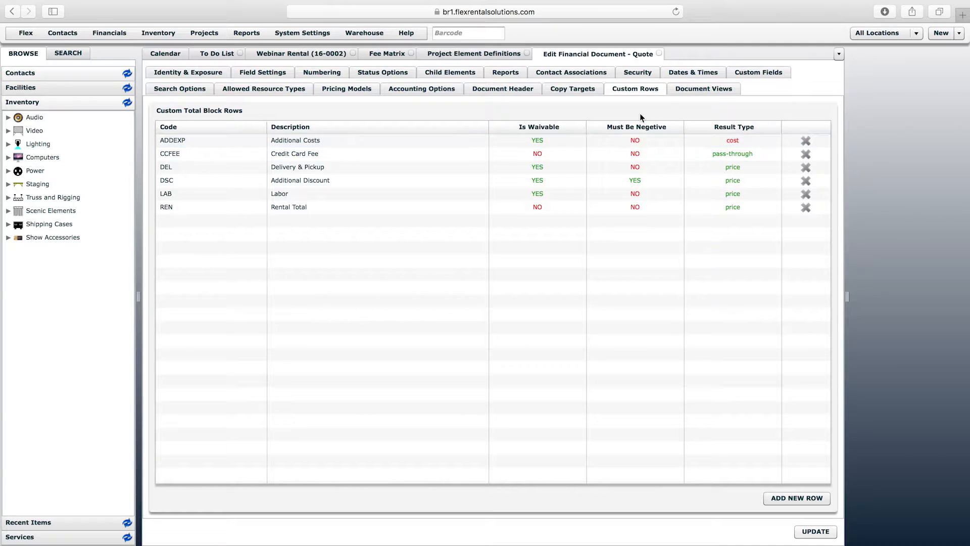
Review the total block rows of the Quote's Working View document view, and return to the fee matrix list without changes.
click(702, 89)
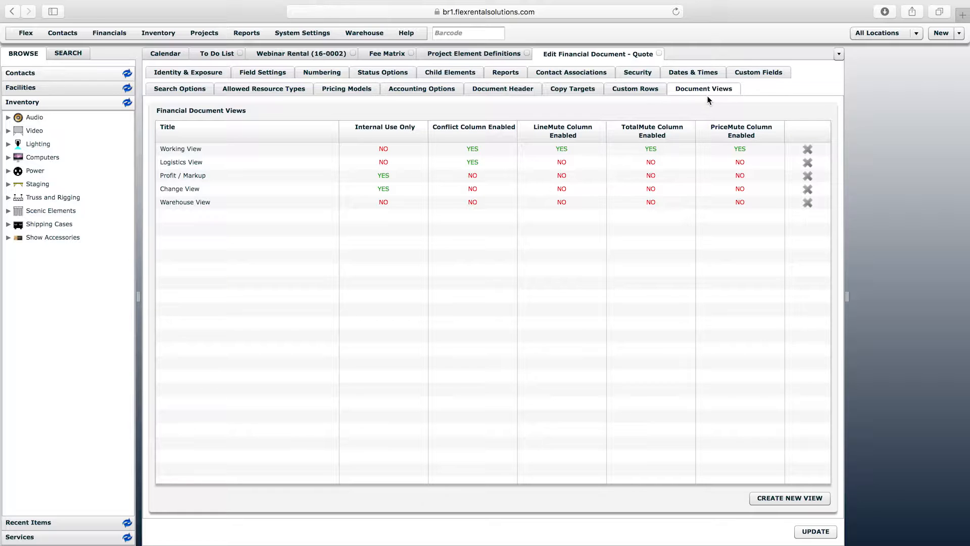
double_click(174, 149)
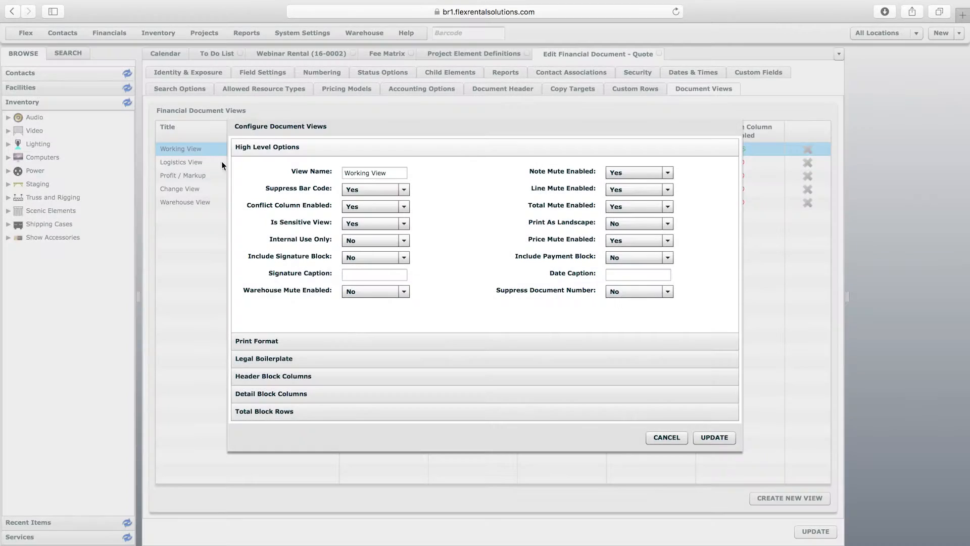
click(344, 411)
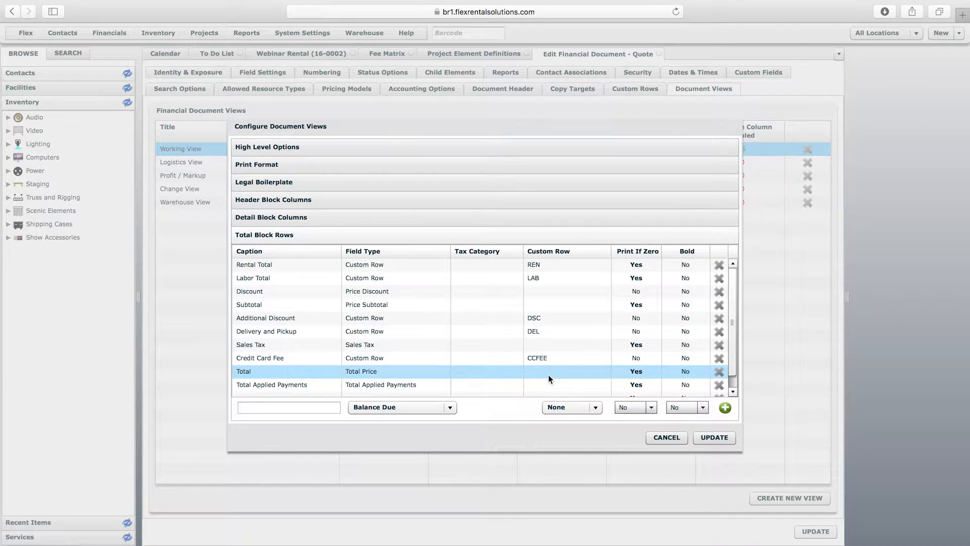
click(672, 437)
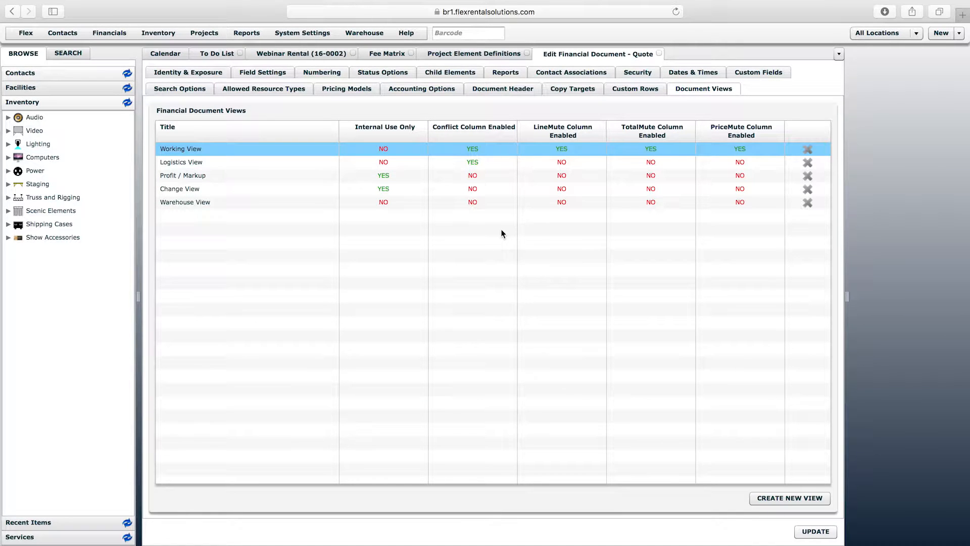
click(658, 53)
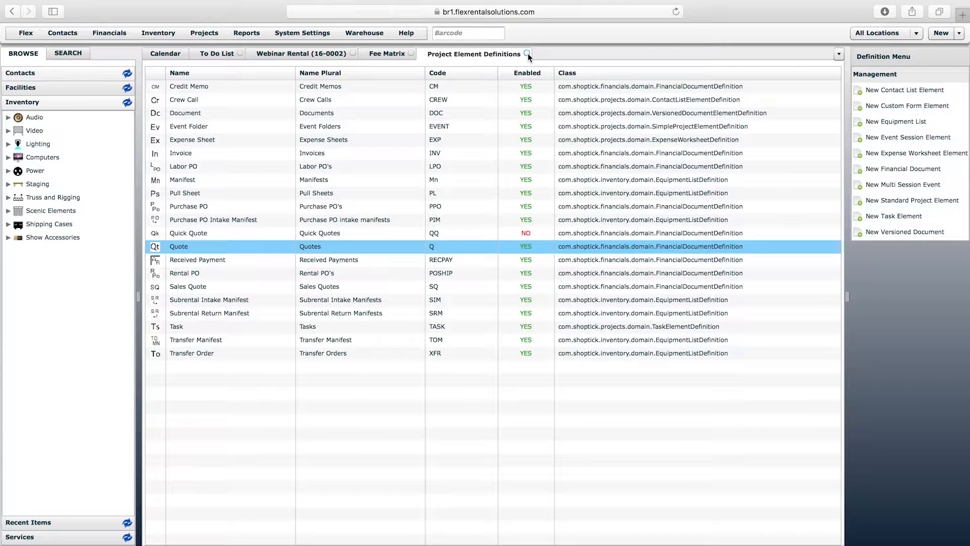
click(527, 53)
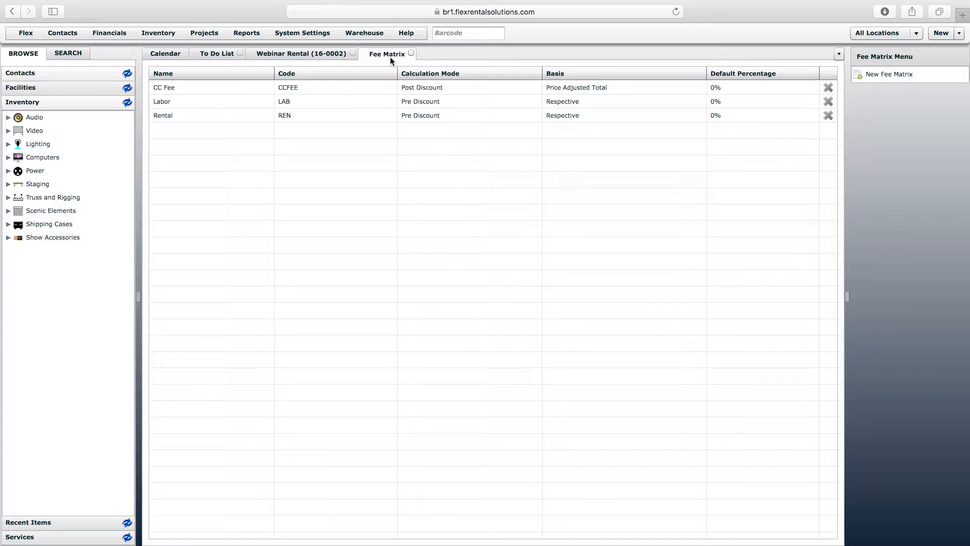
View the blank new fee matrix form, and open the existing CC Fee, Labor and Rental fee matrices.
click(889, 81)
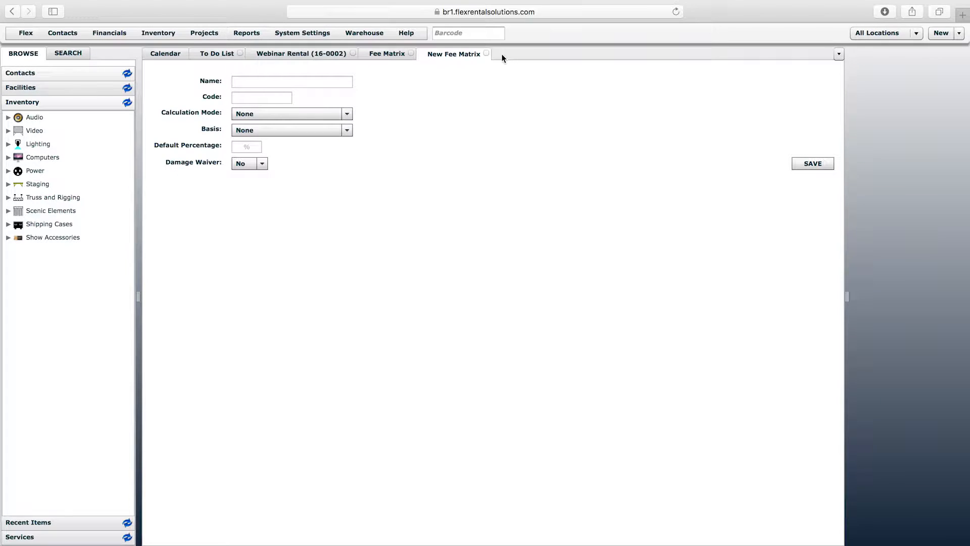
click(486, 53)
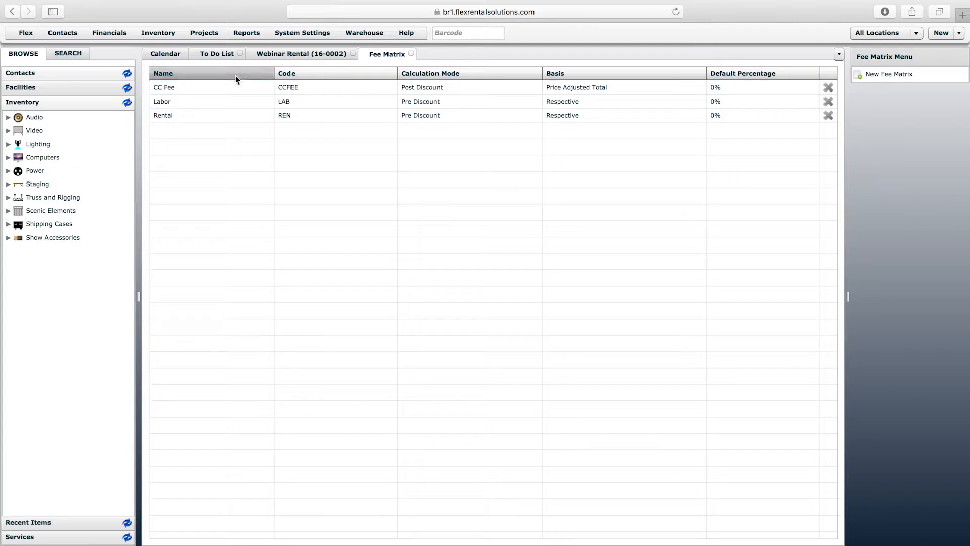
double_click(166, 90)
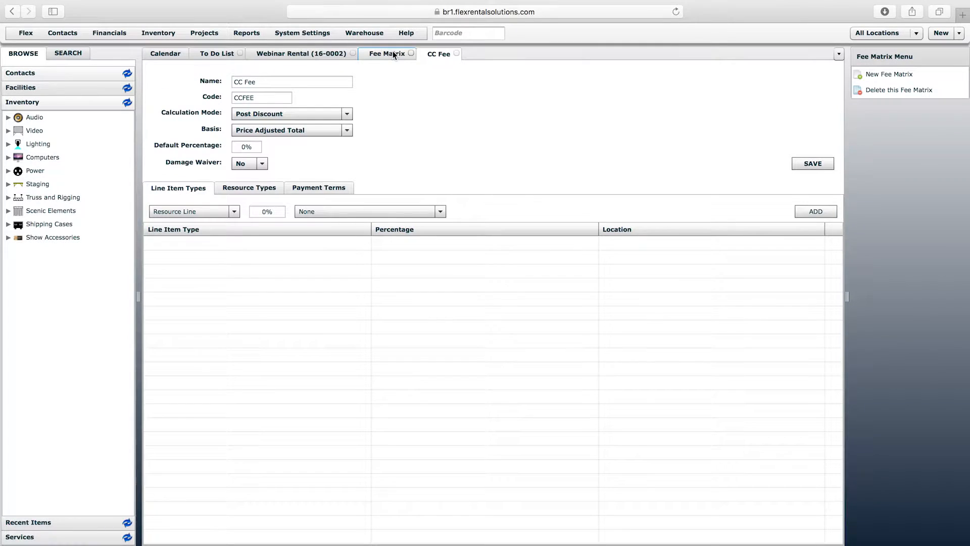
click(390, 54)
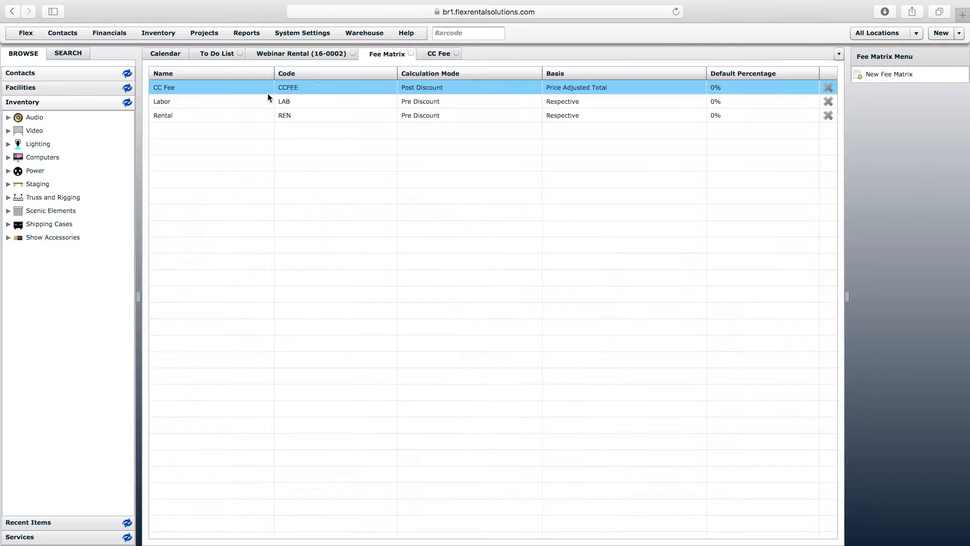
click(172, 101)
double_click(171, 101)
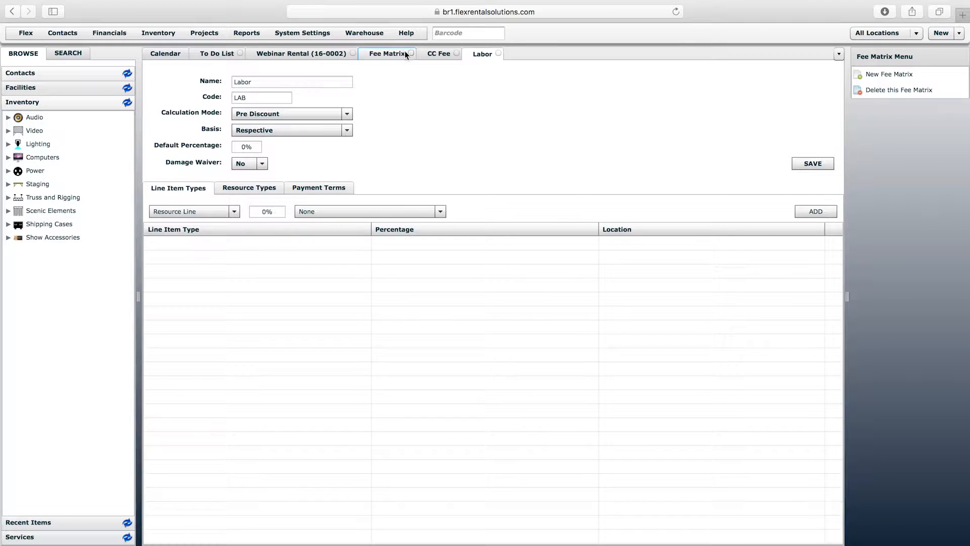
click(375, 59)
double_click(184, 117)
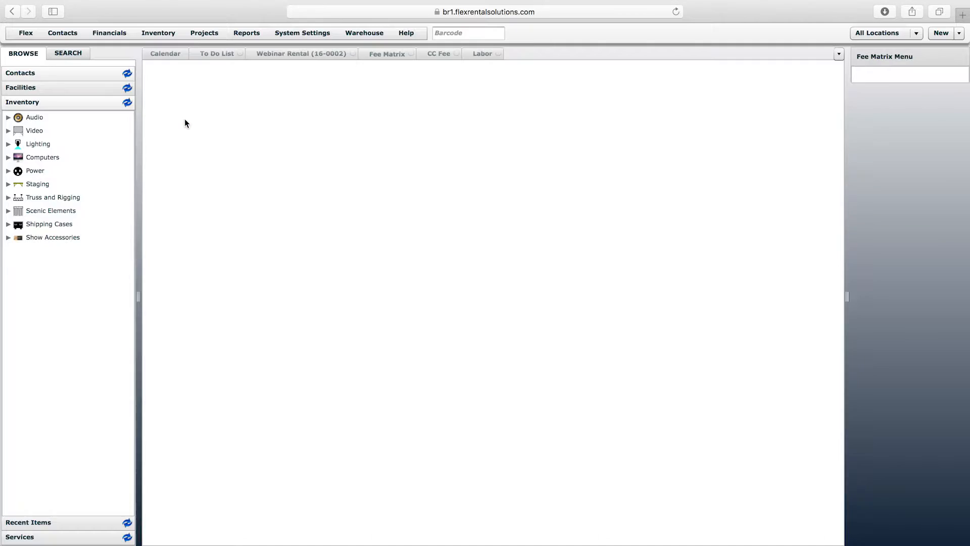
Change the name of the CC Fee matrix to Credit Card Fee.
click(432, 55)
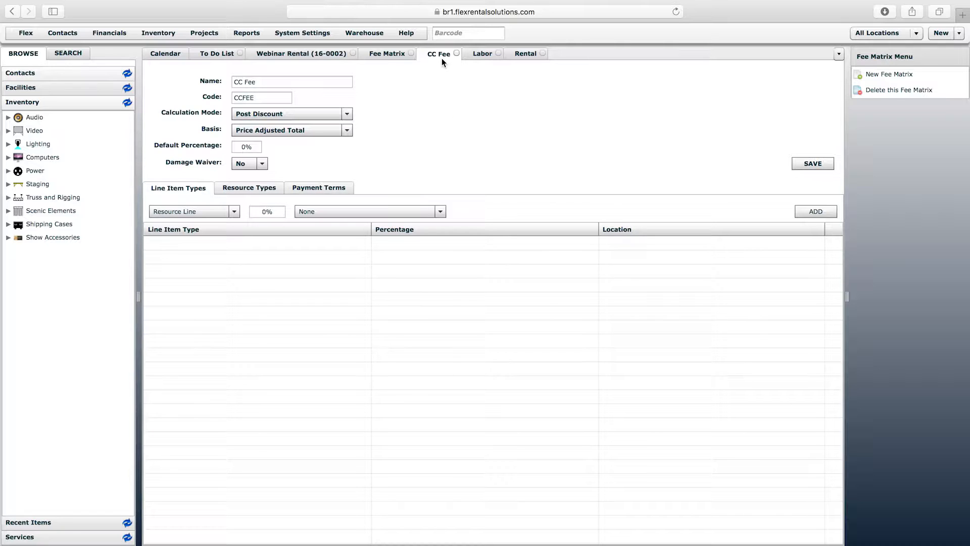
click(290, 82)
drag(264, 82, 222, 83)
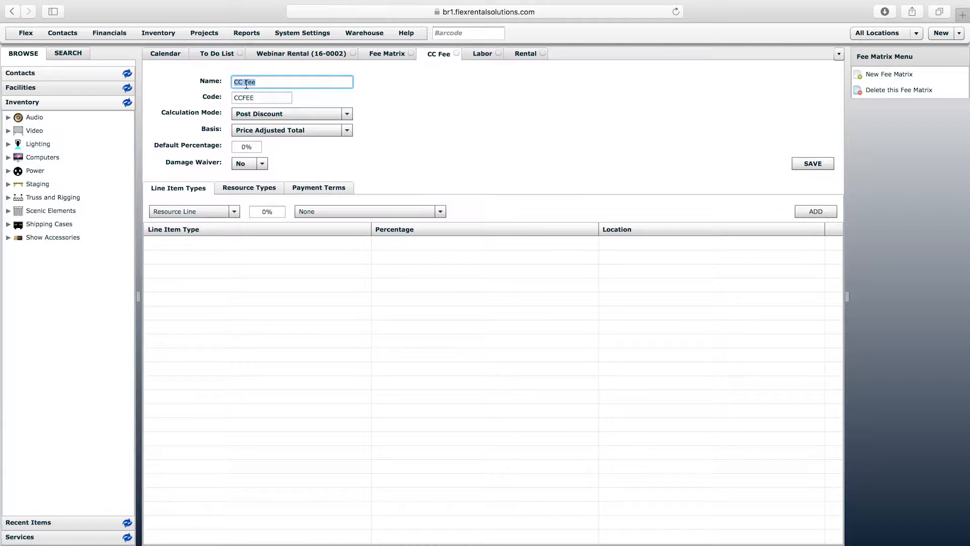
click(237, 82)
click(258, 82)
click(244, 82)
text(redit Card)
click(384, 94)
click(258, 99)
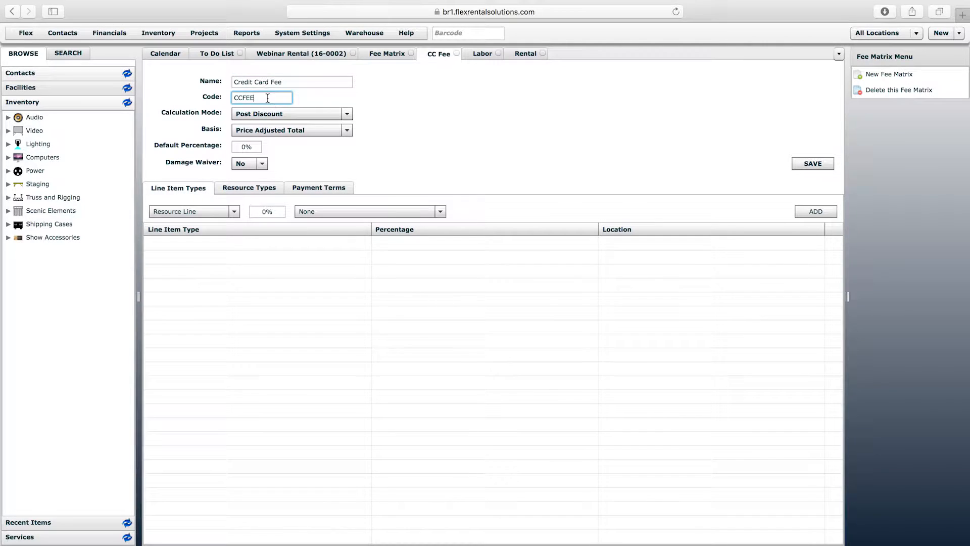
drag(265, 99, 229, 95)
click(263, 98)
drag(265, 98, 228, 96)
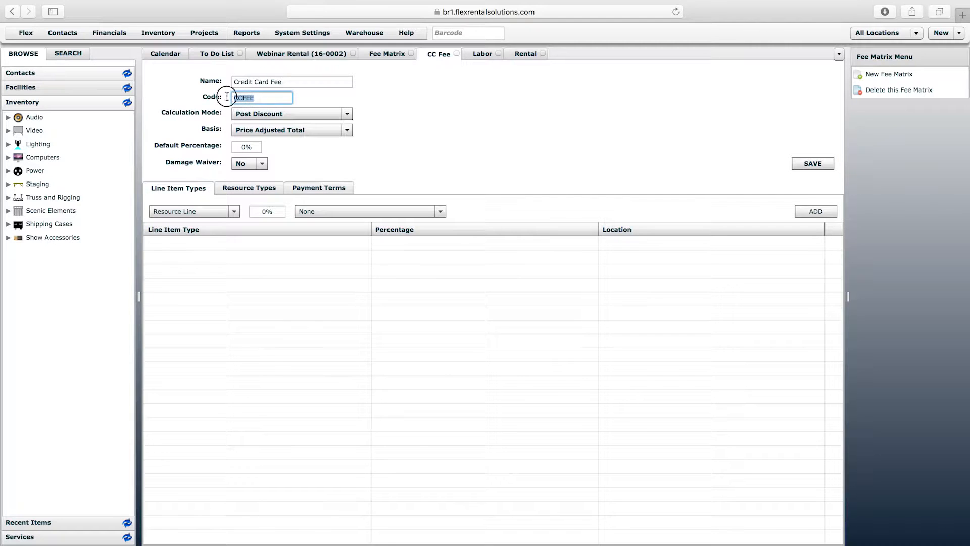
click(261, 99)
click(244, 98)
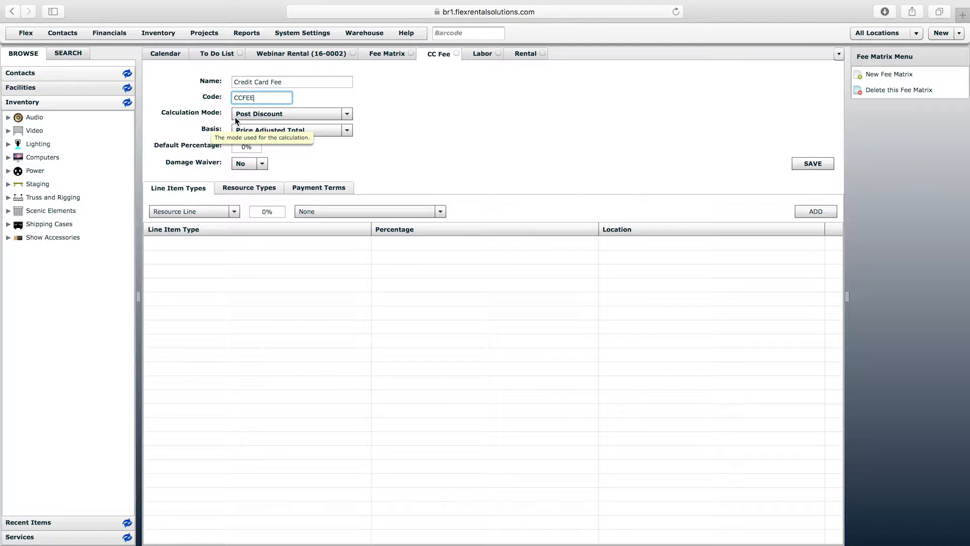
Review the calculation modes available for the credit card fee and check them against the totals on the Webinar Rental quote.
click(266, 117)
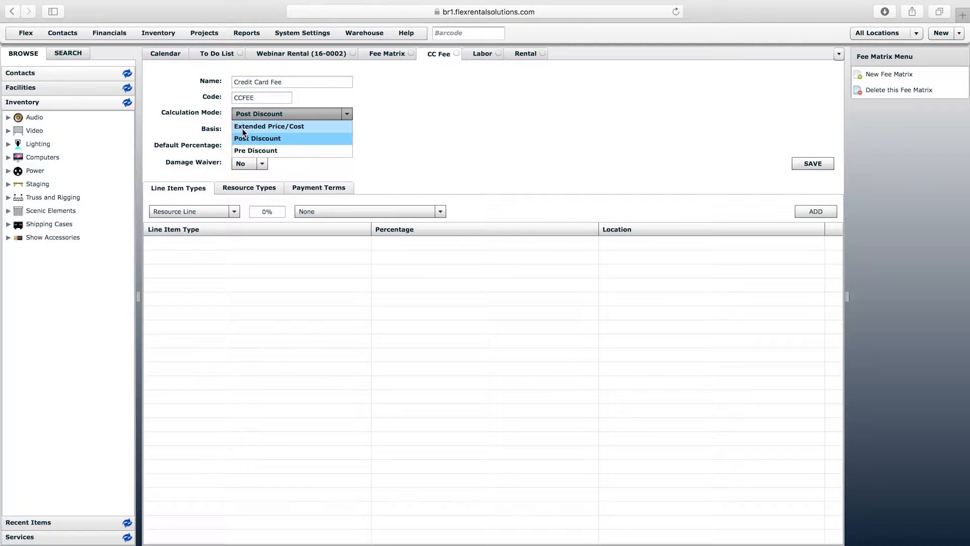
click(408, 124)
click(328, 54)
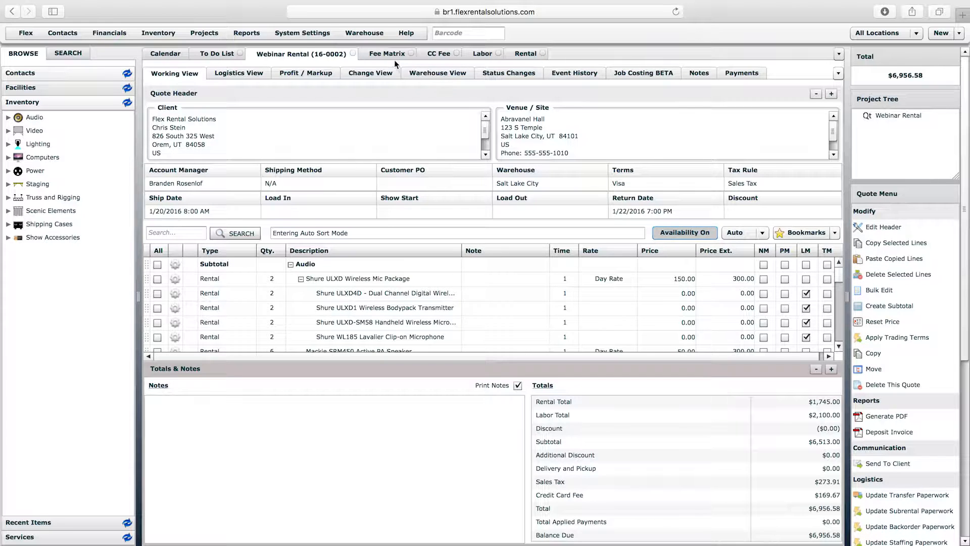
click(439, 54)
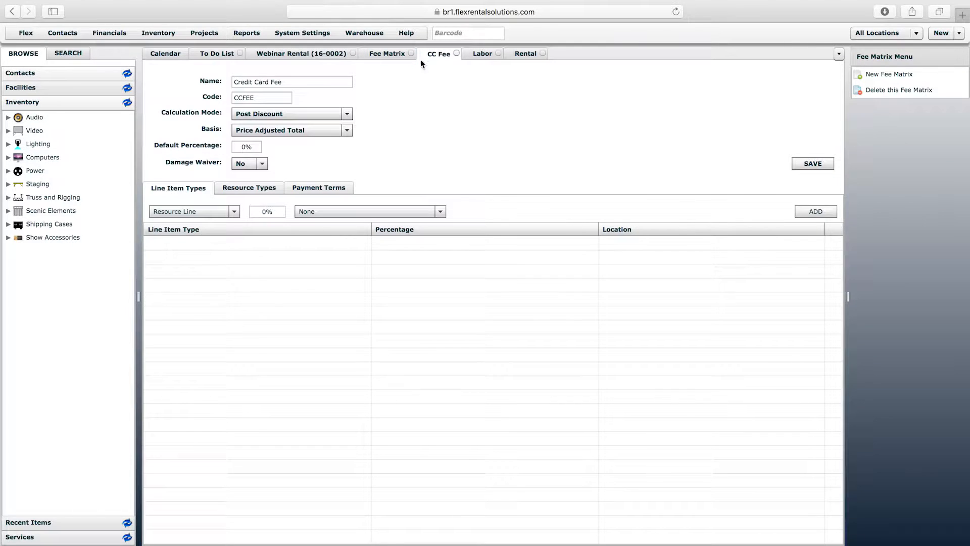
click(261, 114)
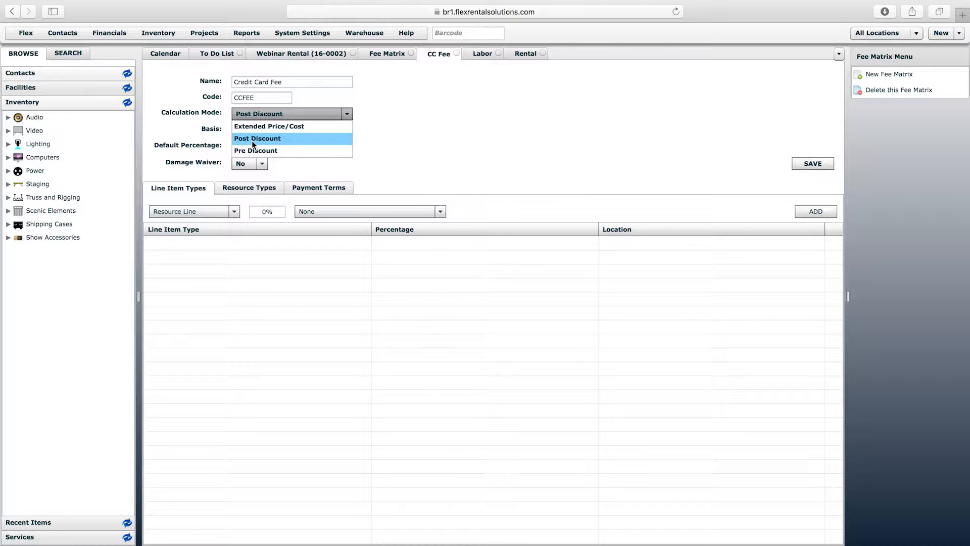
click(393, 123)
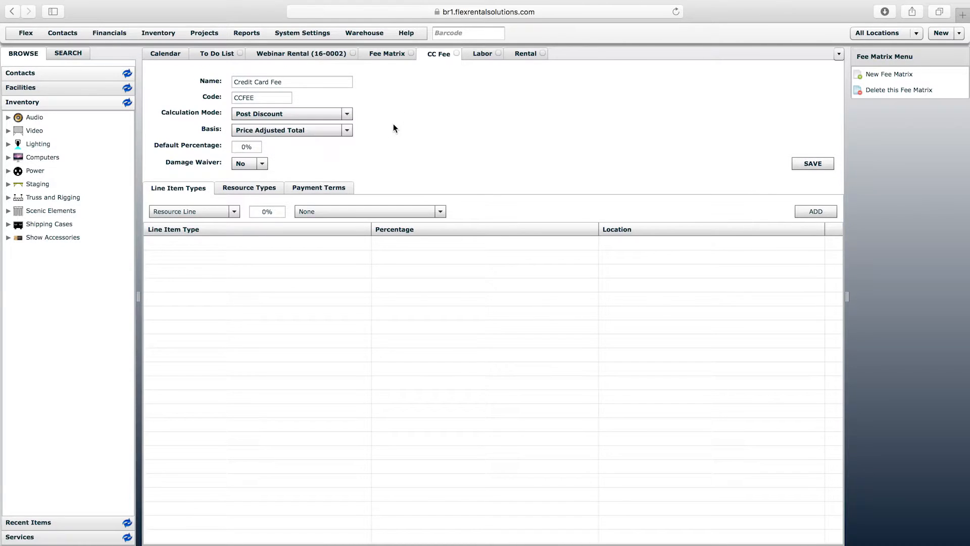
Choose Post Discount as the credit card fee's calculation mode and set its basis to Price.
click(325, 132)
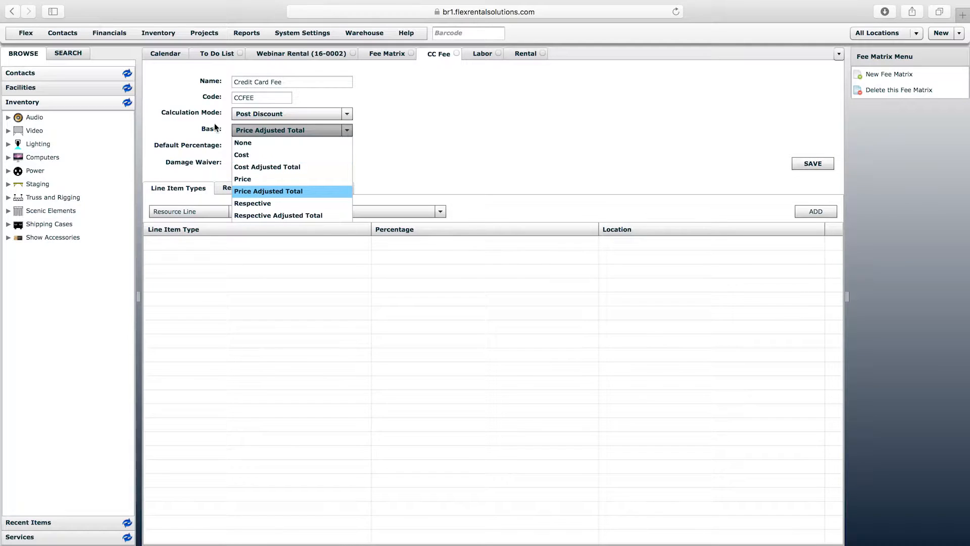
click(278, 116)
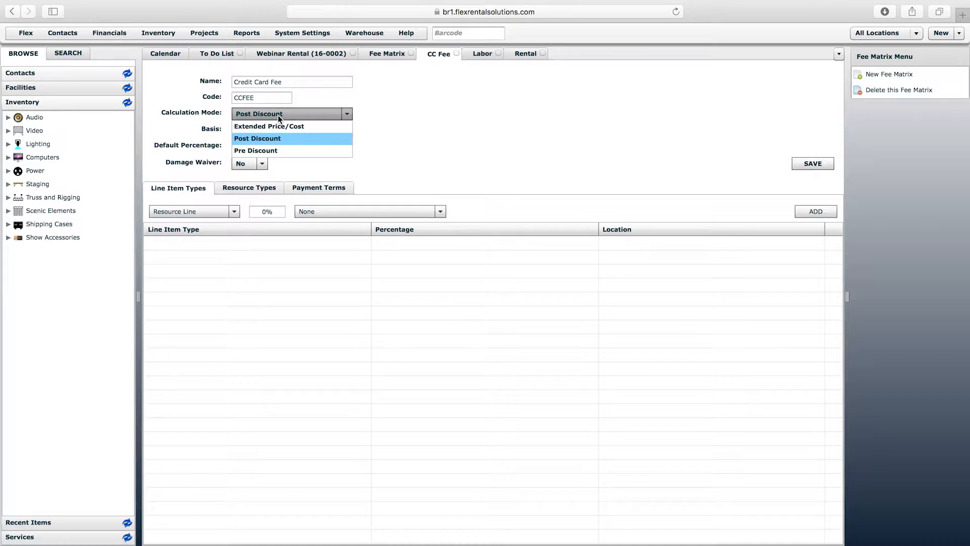
click(256, 137)
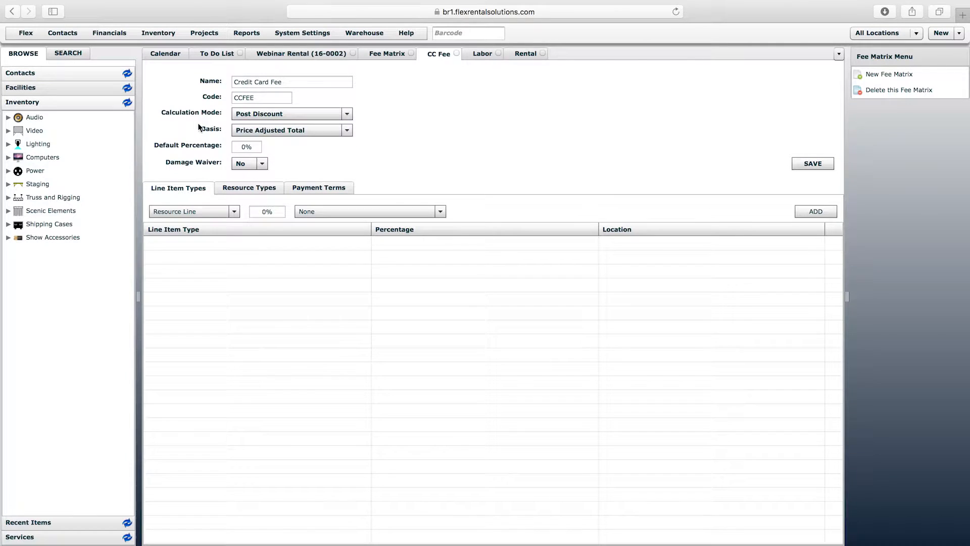
click(277, 129)
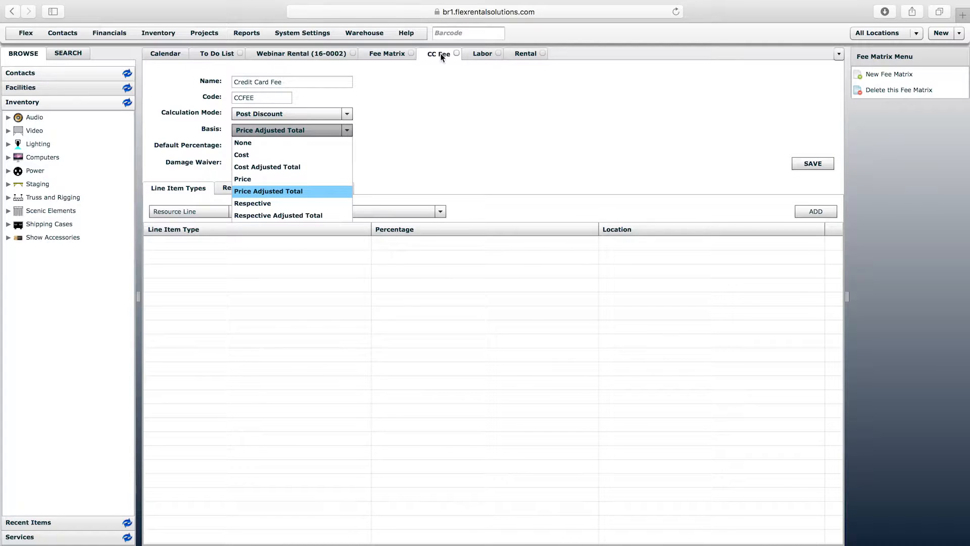
click(248, 180)
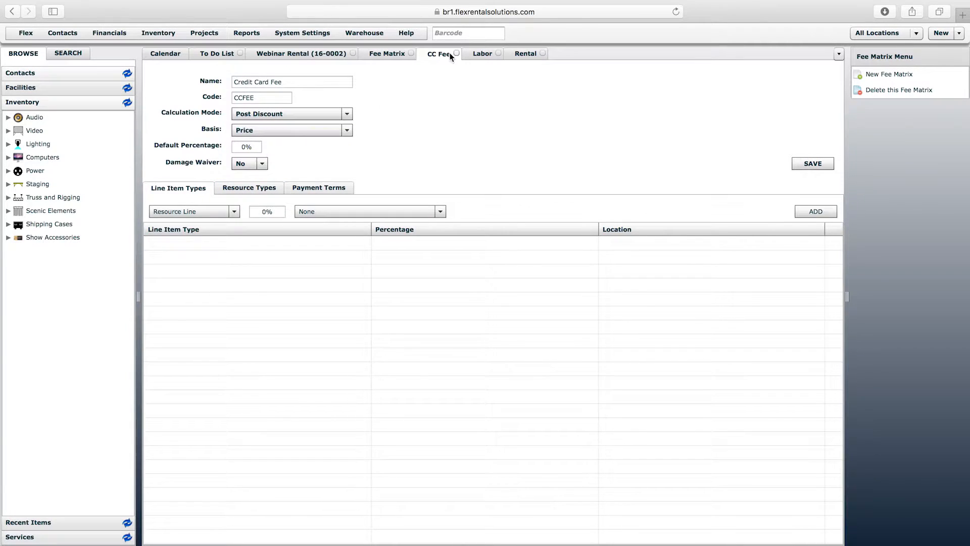
Set the credit card fee's basis to Price Adjusted Total.
click(249, 130)
click(266, 191)
click(248, 147)
Review the line item type and resource type settings of the credit card fee matrix.
click(194, 213)
click(195, 197)
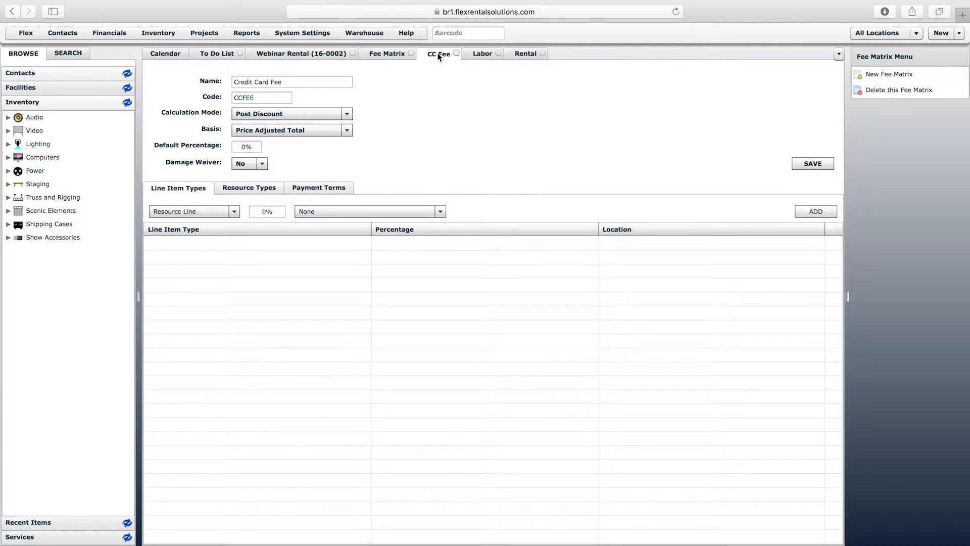
click(242, 148)
click(187, 188)
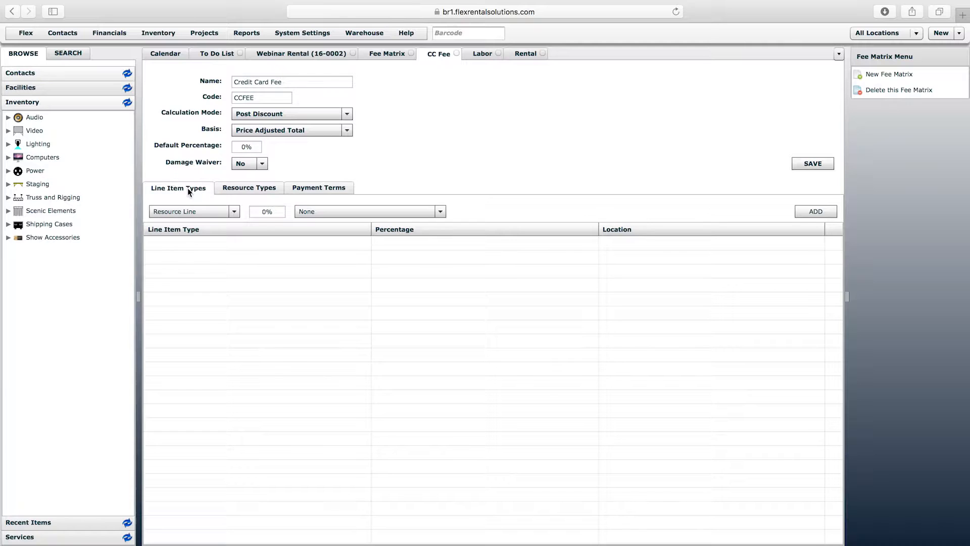
click(259, 191)
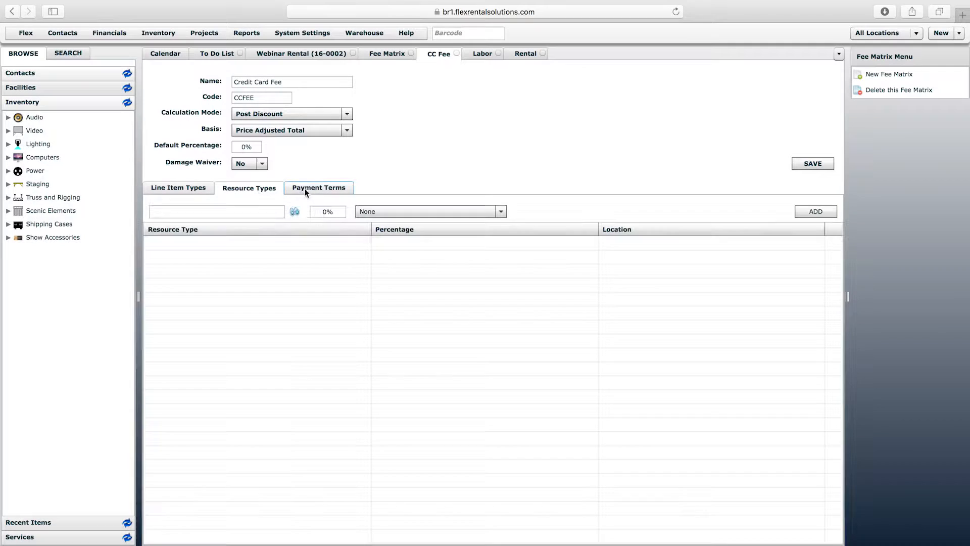
click(173, 187)
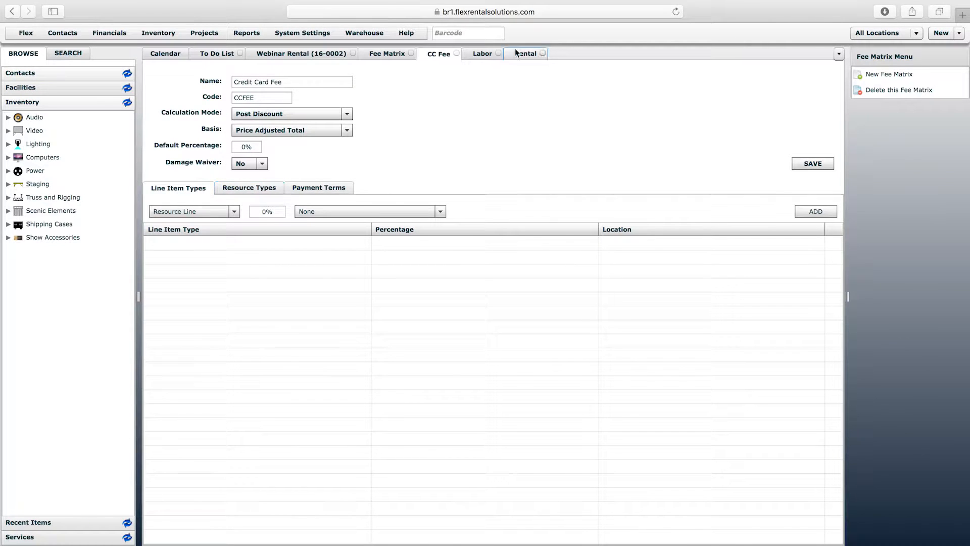
Open the Labor fee matrix and add a Resource Line entry at 20% with no location to its line item types.
click(487, 55)
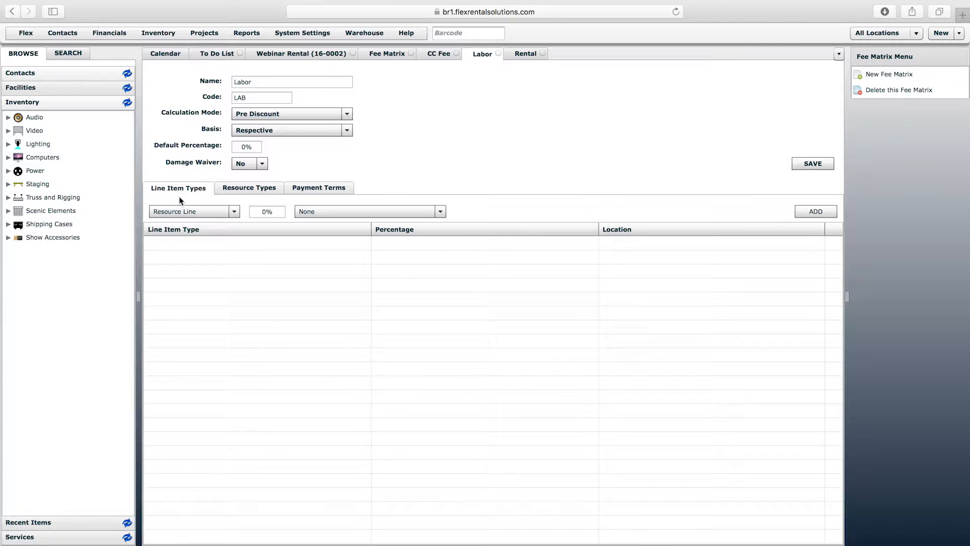
click(208, 211)
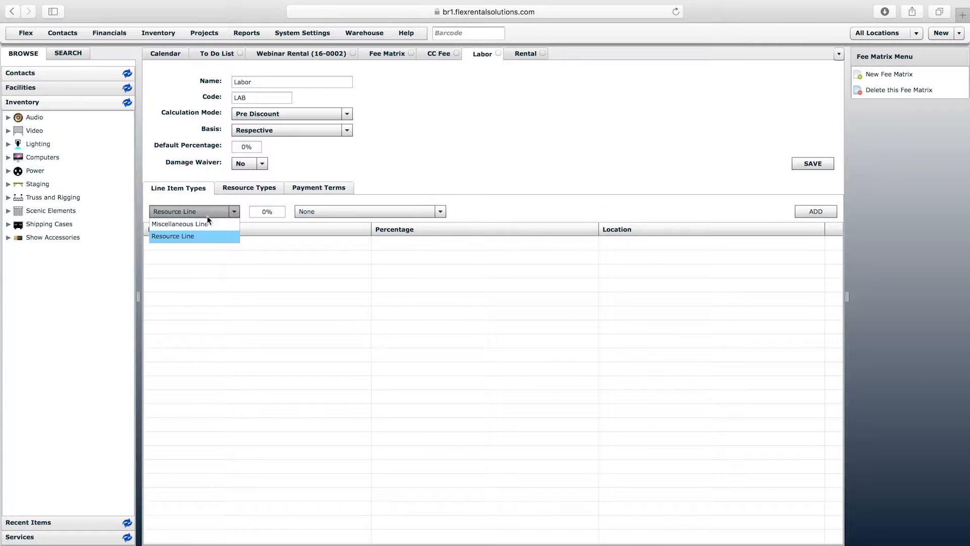
click(183, 236)
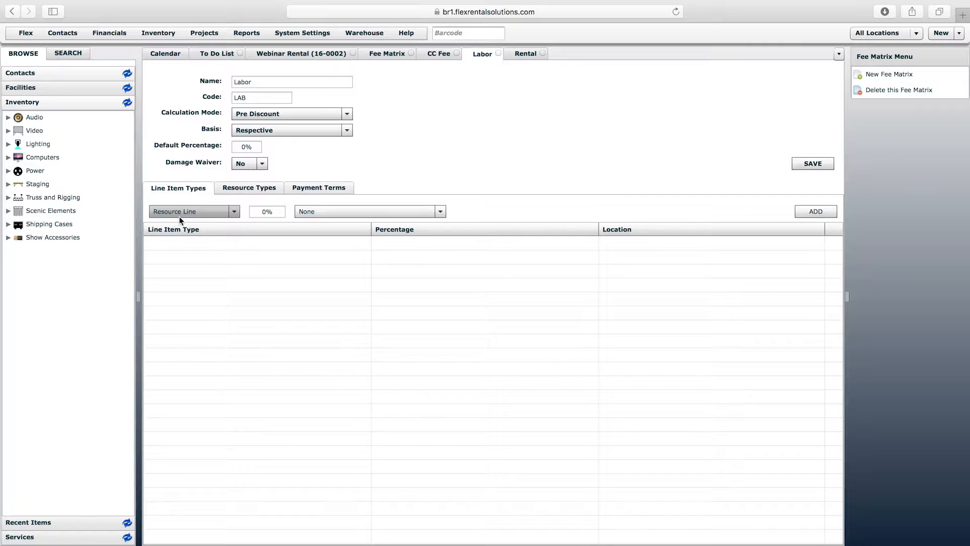
double_click(257, 213)
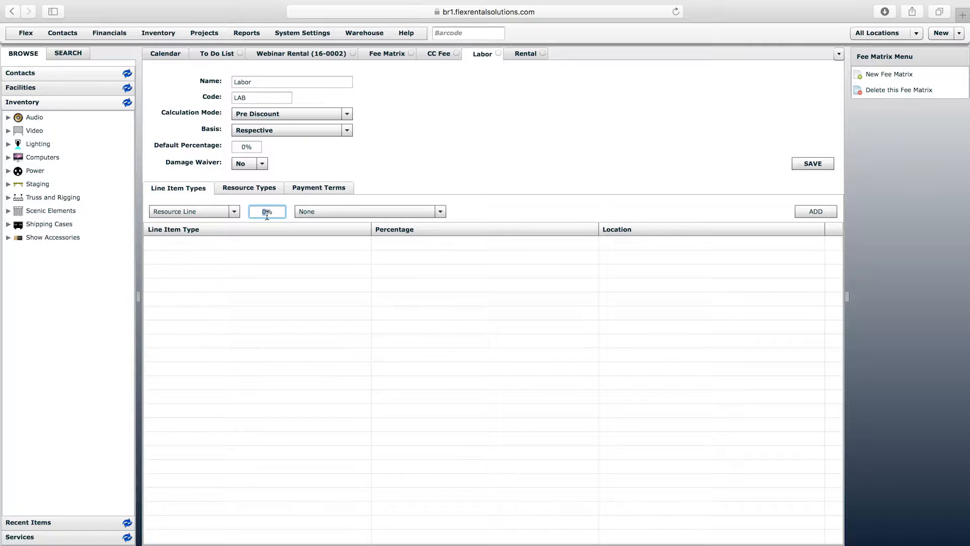
text(20)
click(809, 213)
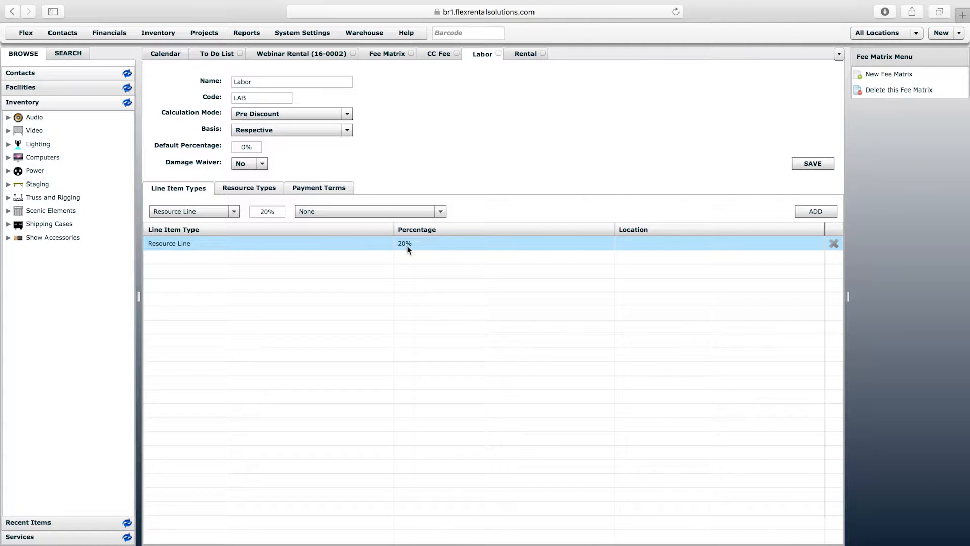
Delete the 20% Resource Line entry from the Labor fee matrix and choose Miscellaneous Line as the line item type.
click(833, 244)
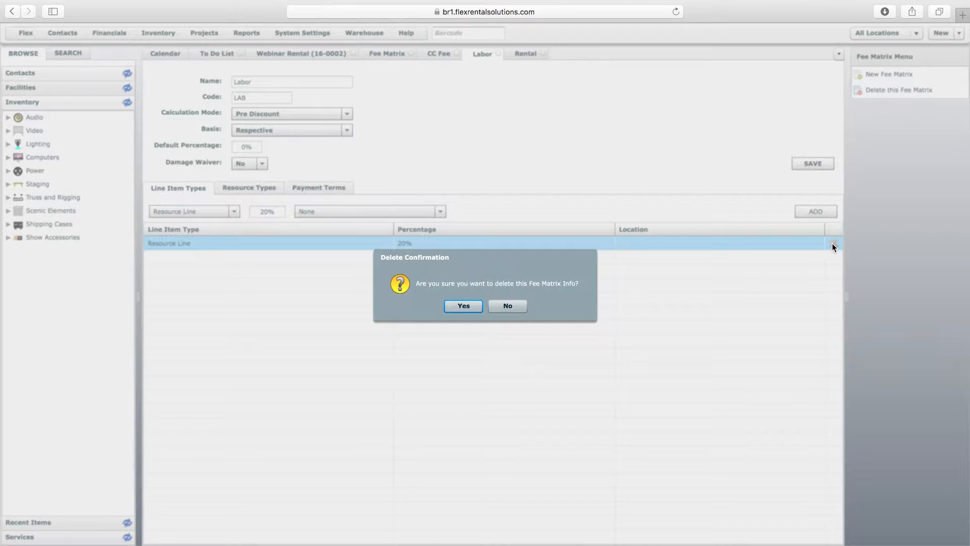
click(464, 306)
click(223, 208)
click(204, 224)
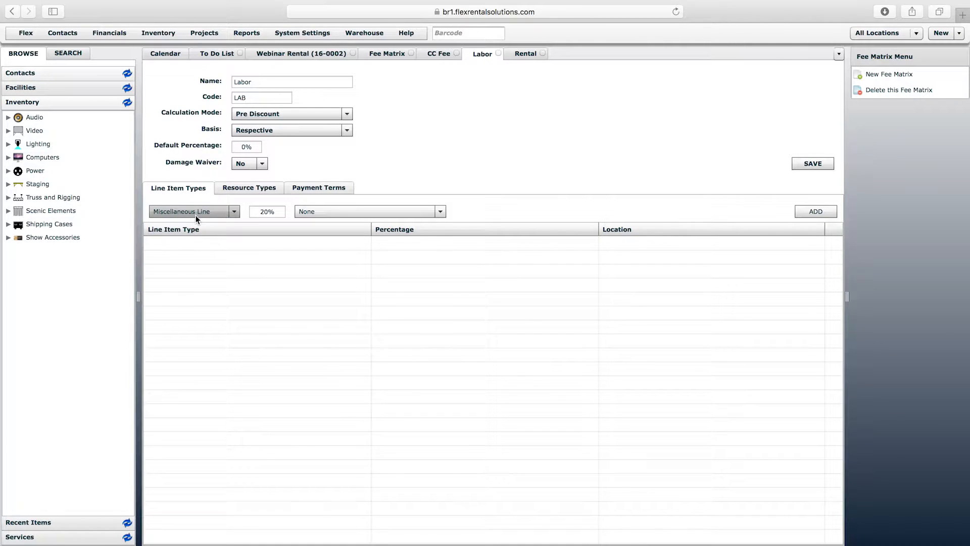
Examine the resource types of the Labor fee matrix and look up available resource types matching "ren".
click(263, 187)
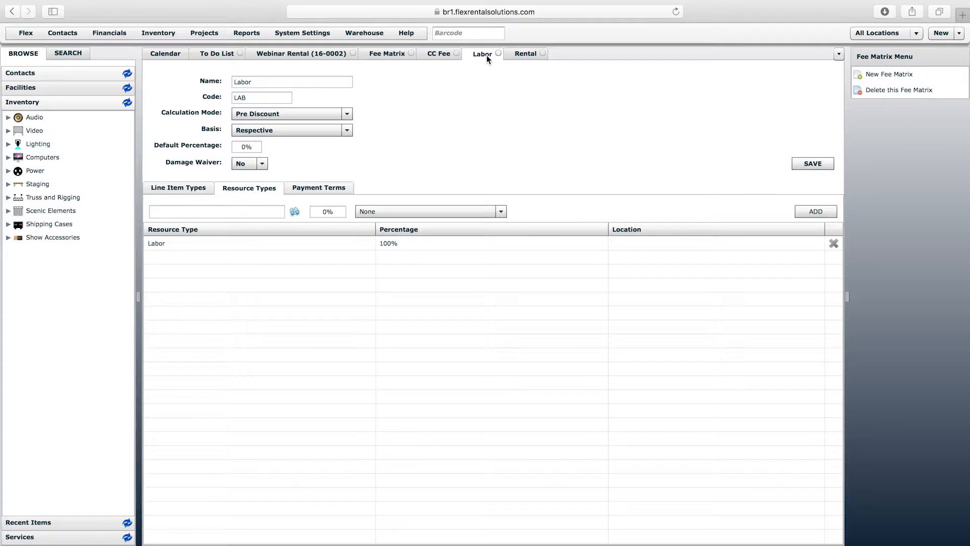
click(162, 245)
click(272, 211)
text(re)
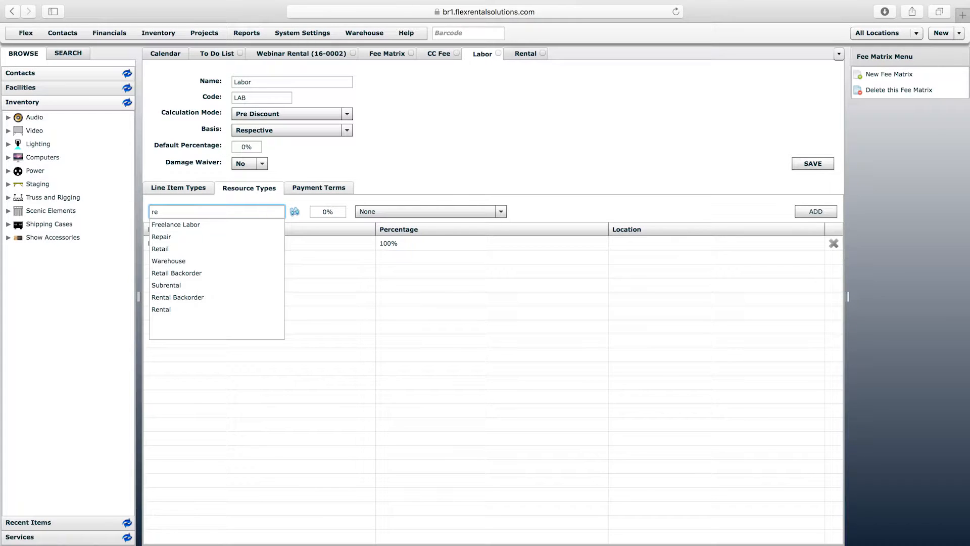
text(n)
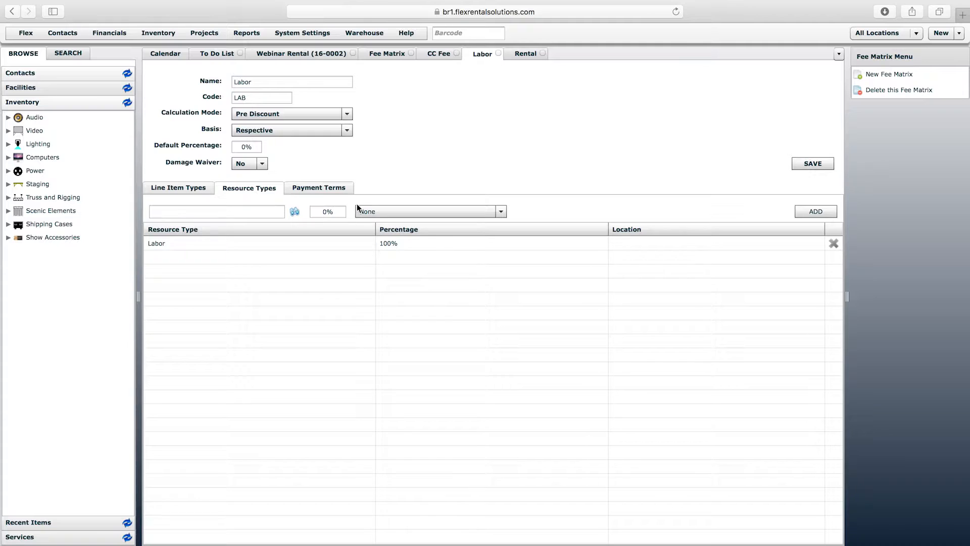
click(315, 211)
click(253, 190)
click(169, 244)
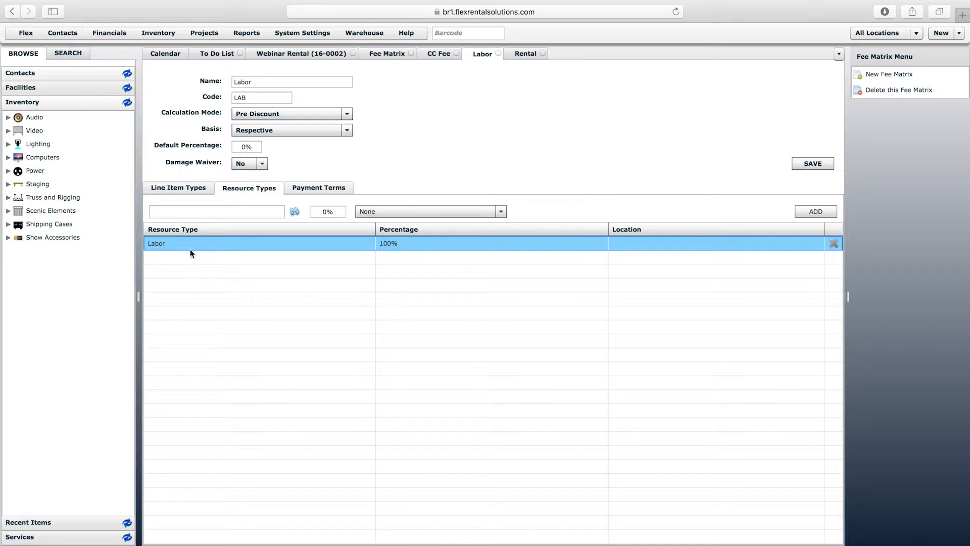
Examine the Rental fee matrix's resource types and the locations available for a new entry.
click(525, 58)
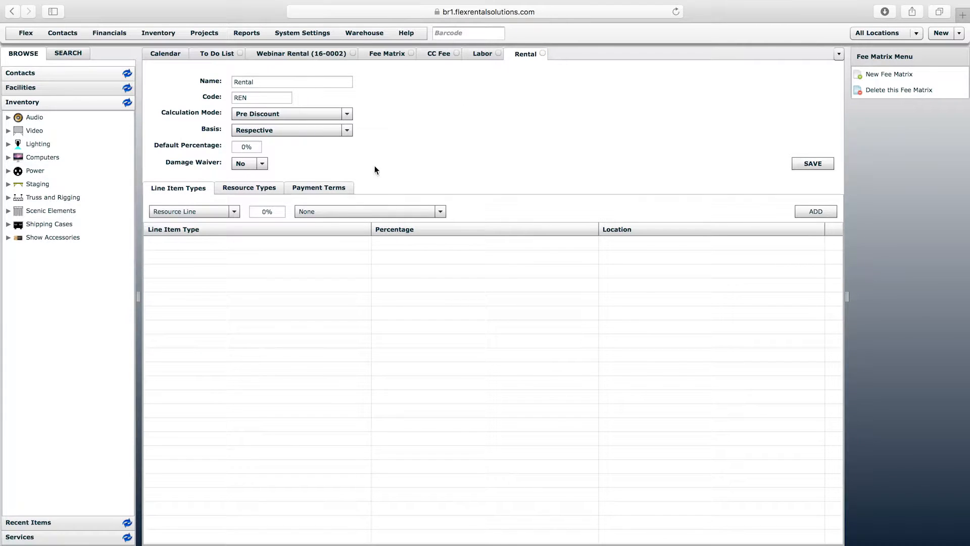
click(255, 188)
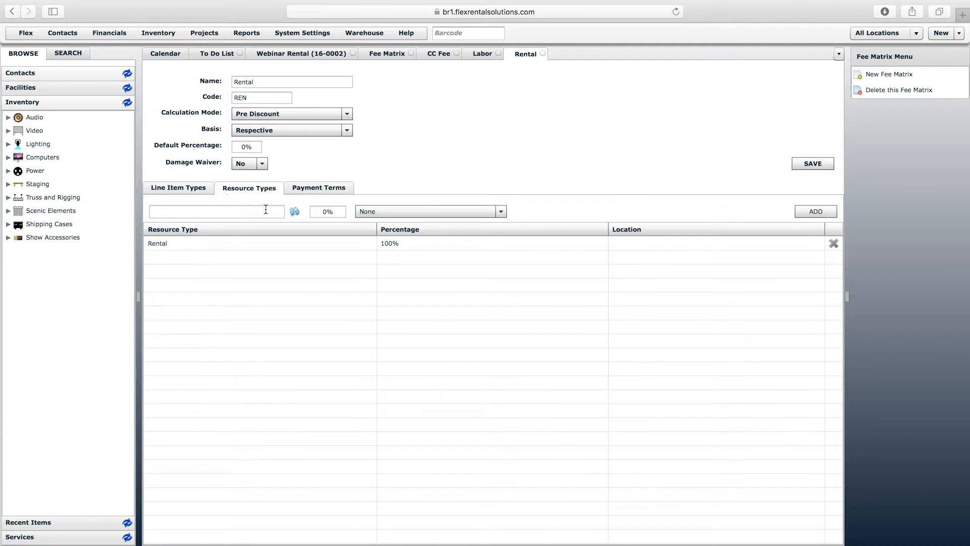
click(426, 211)
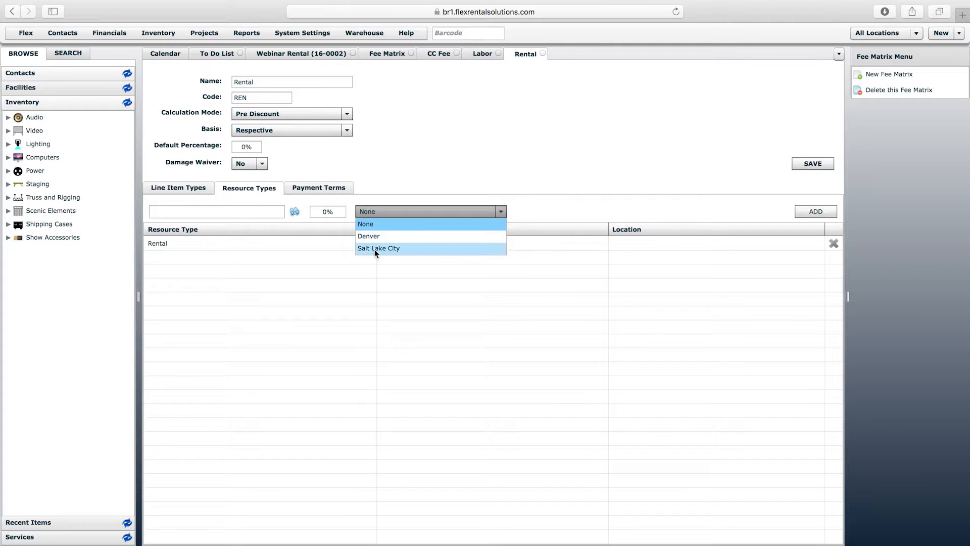
click(396, 156)
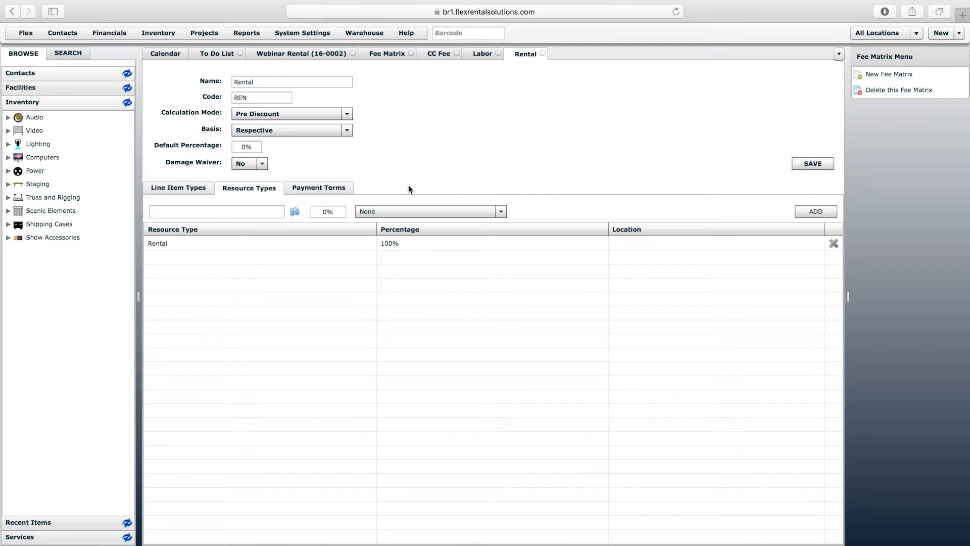
Try Denver as the location for a new Rental resource type entry and reset the location to None.
click(413, 211)
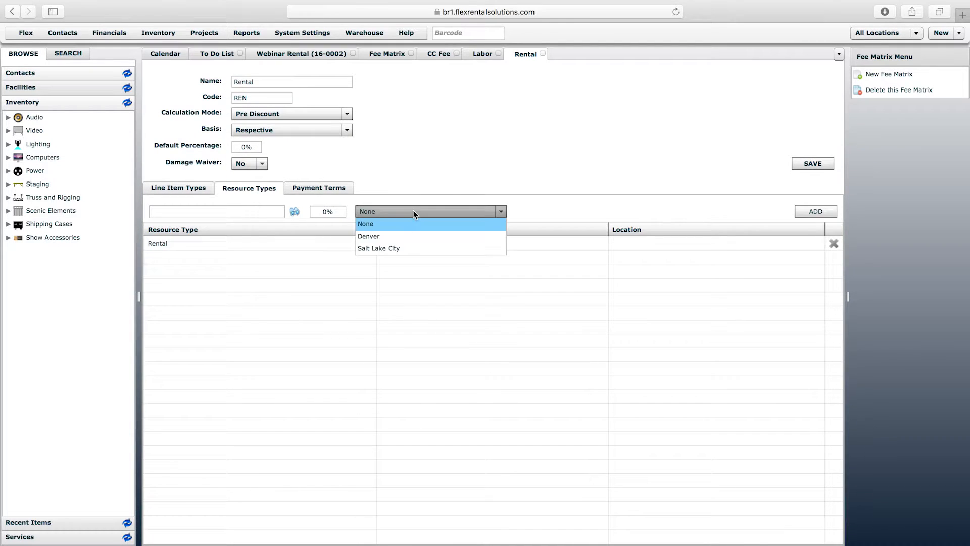
click(369, 236)
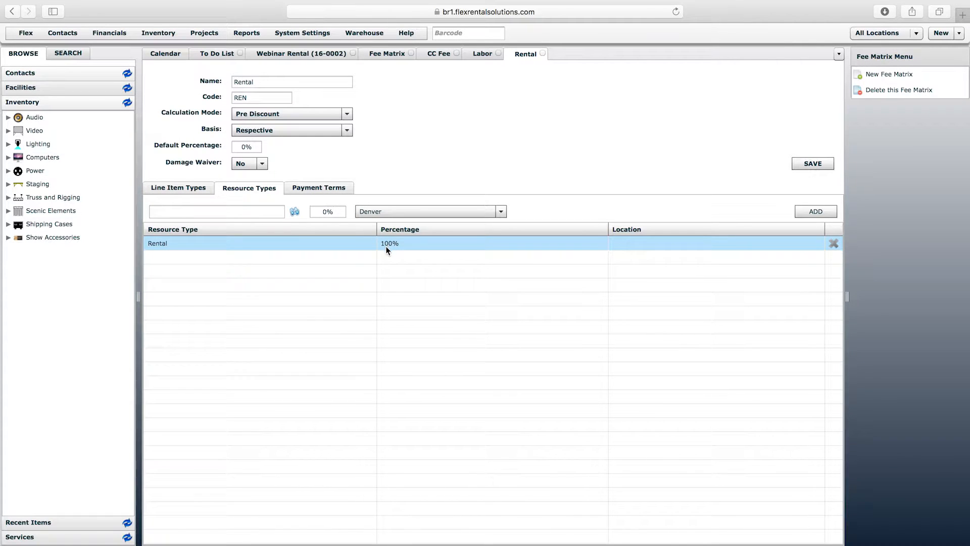
click(386, 215)
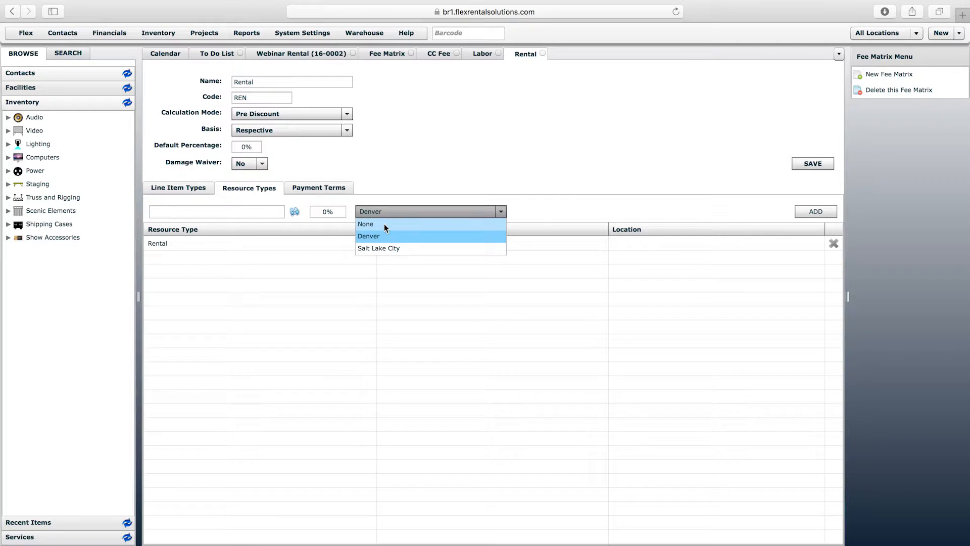
click(384, 223)
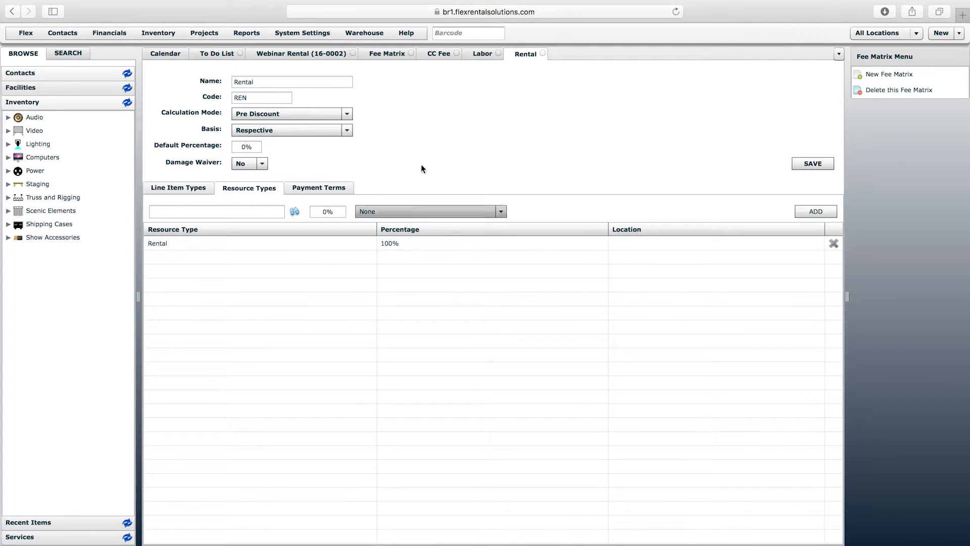
Examine the credit card fee's payment term options and its percentages for AMEX, Master Card and Visa.
click(447, 53)
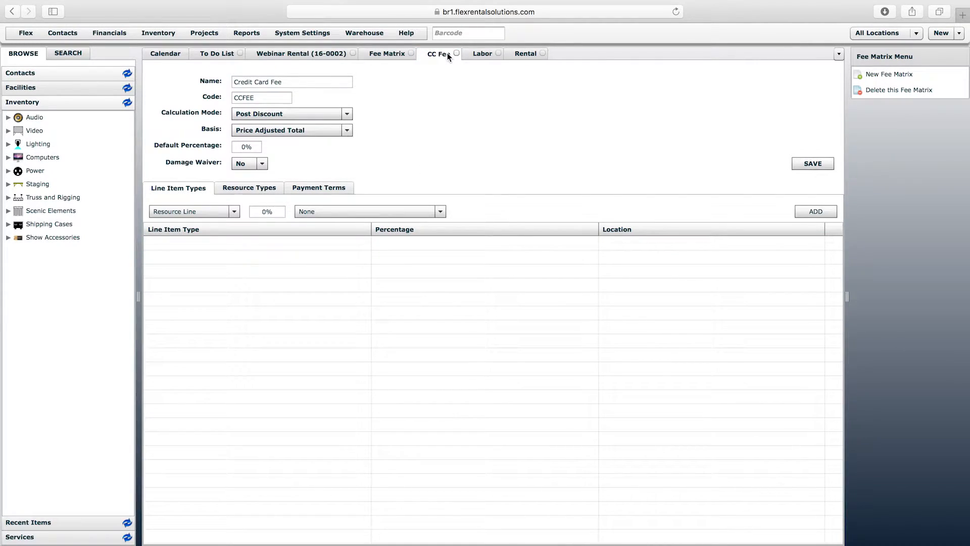
click(319, 187)
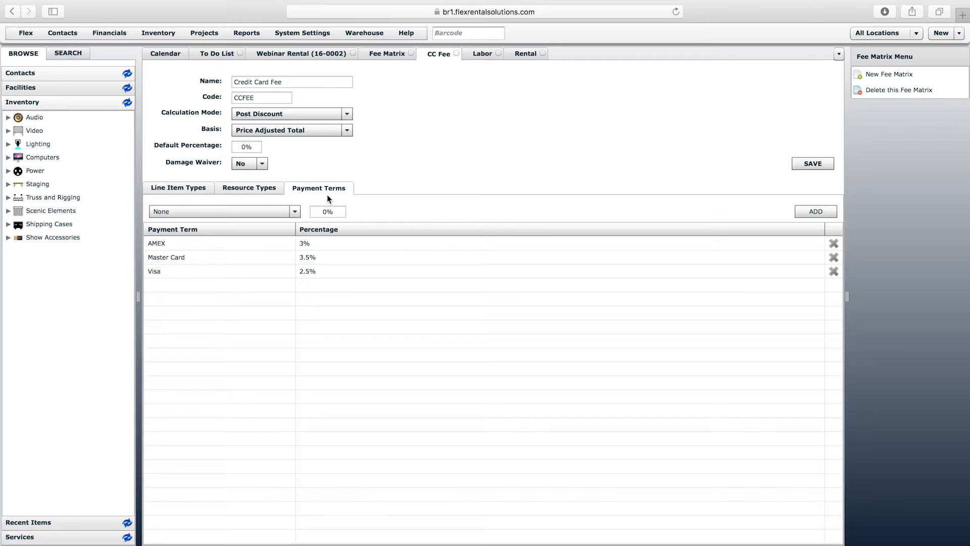
click(296, 214)
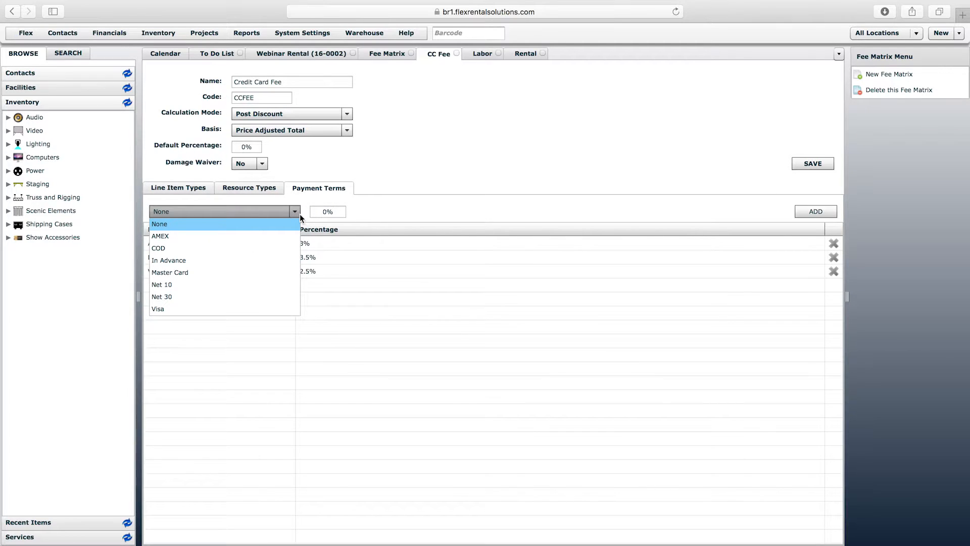
click(309, 197)
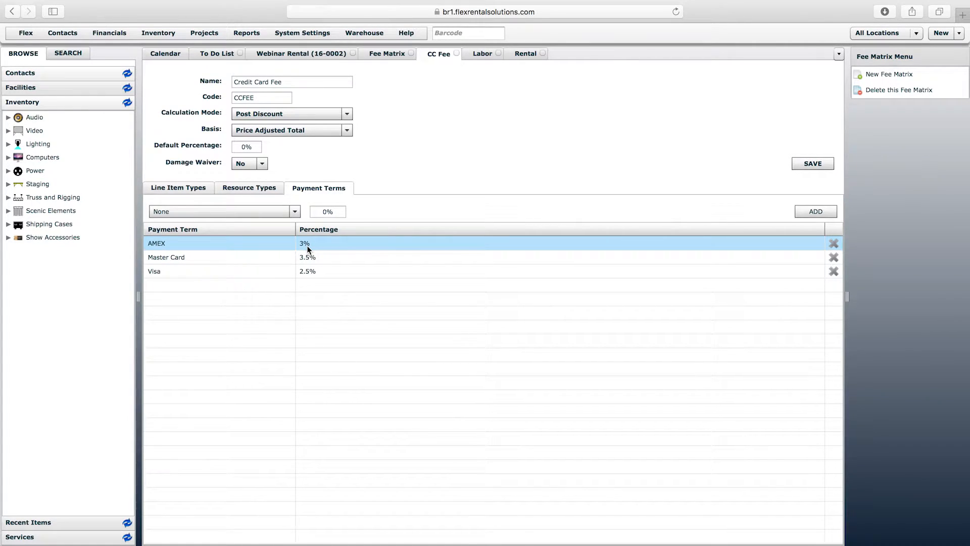
click(169, 259)
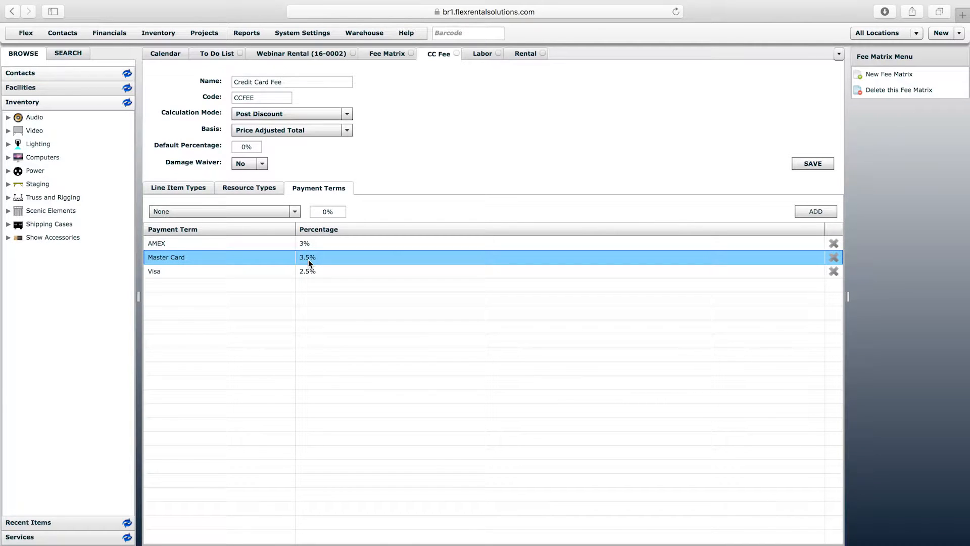
click(161, 274)
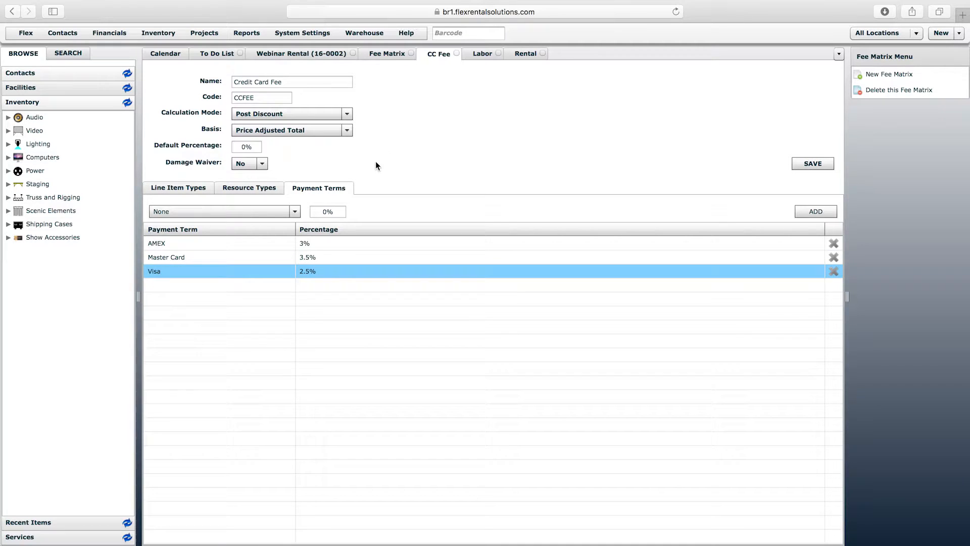
click(169, 245)
click(163, 273)
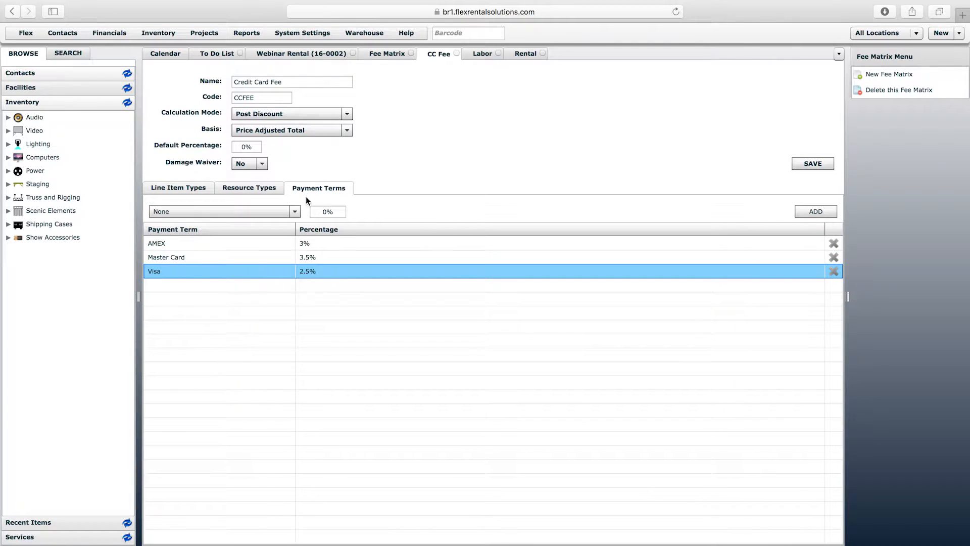
Open the system's payment terms list, view the blank new payment term form, and close it without creating a term.
click(302, 34)
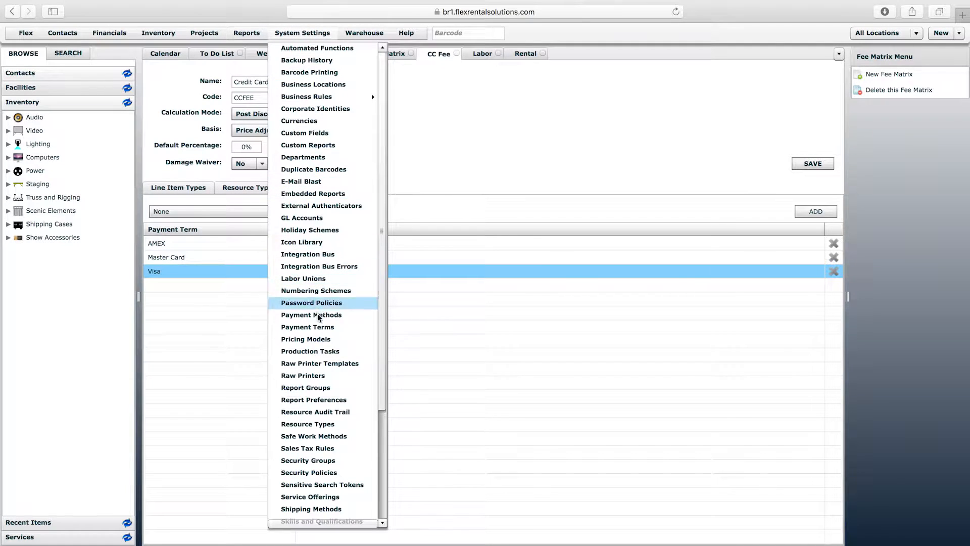
click(314, 328)
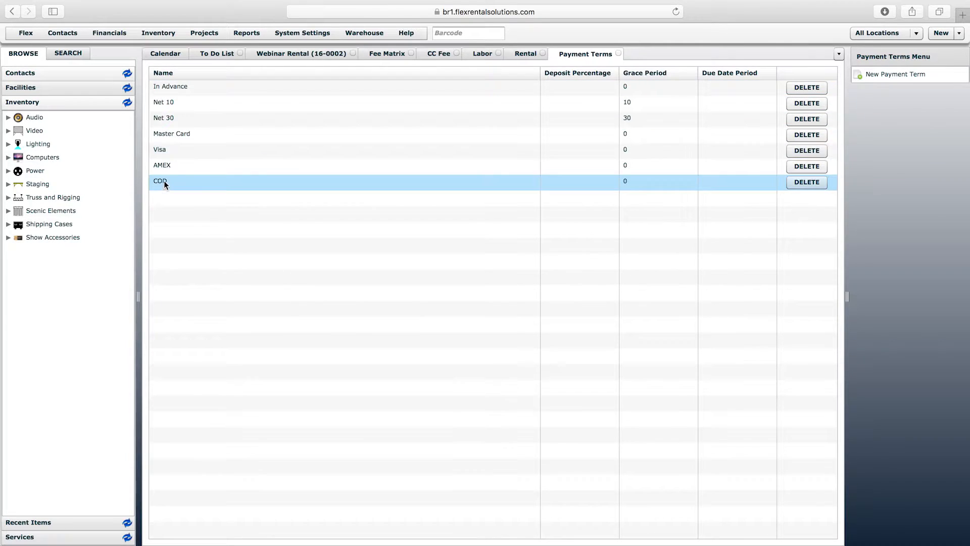
click(892, 77)
click(427, 264)
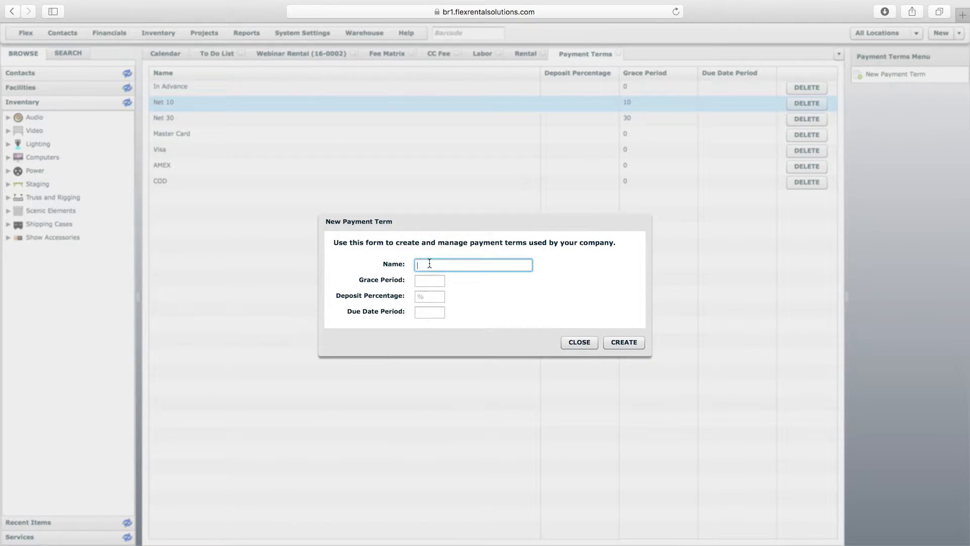
click(429, 280)
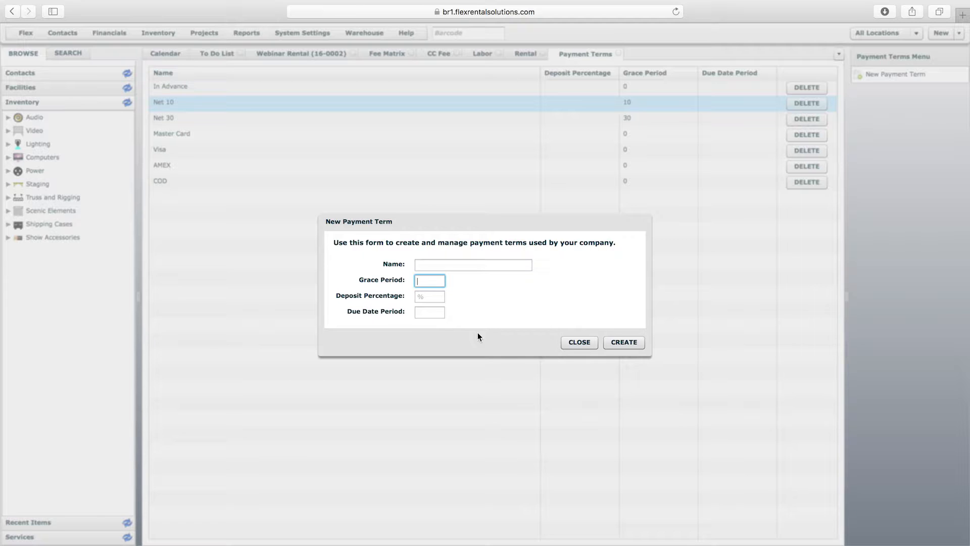
click(579, 342)
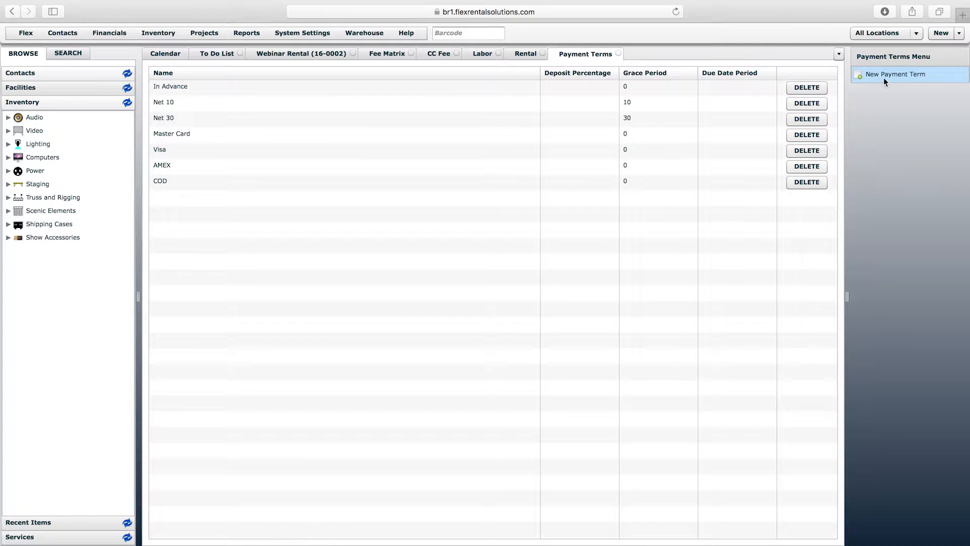
Open the Quote project element definition and examine the accepted payment terms in its accounting options.
click(203, 35)
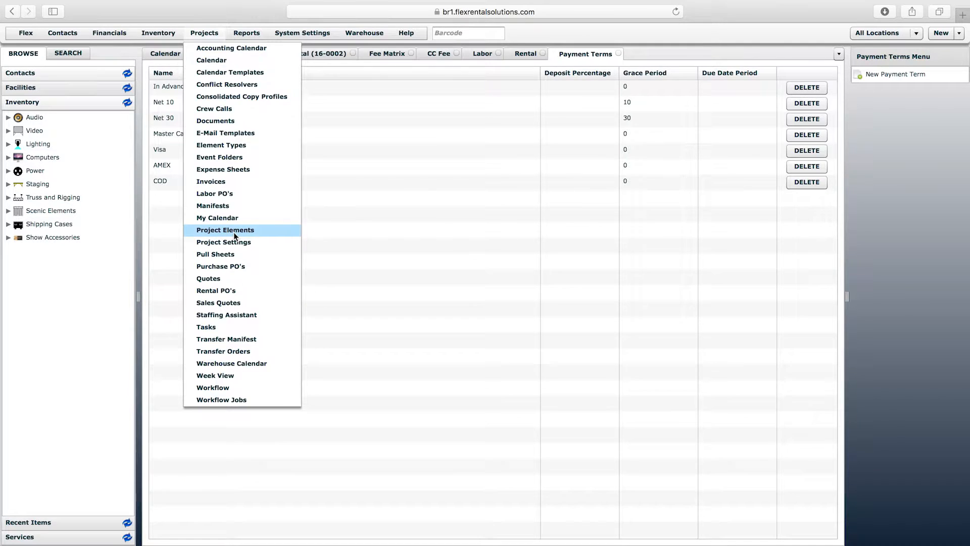
click(233, 232)
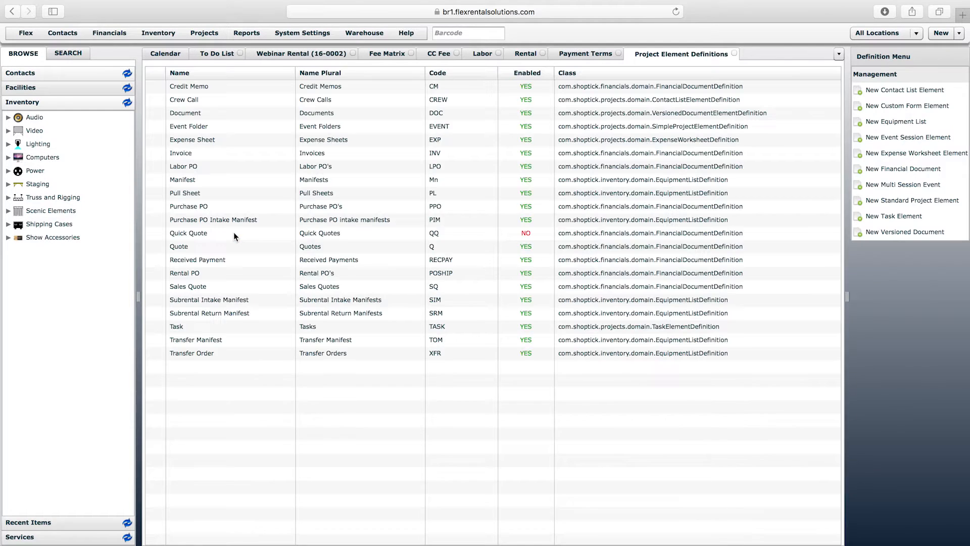
click(178, 247)
double_click(178, 247)
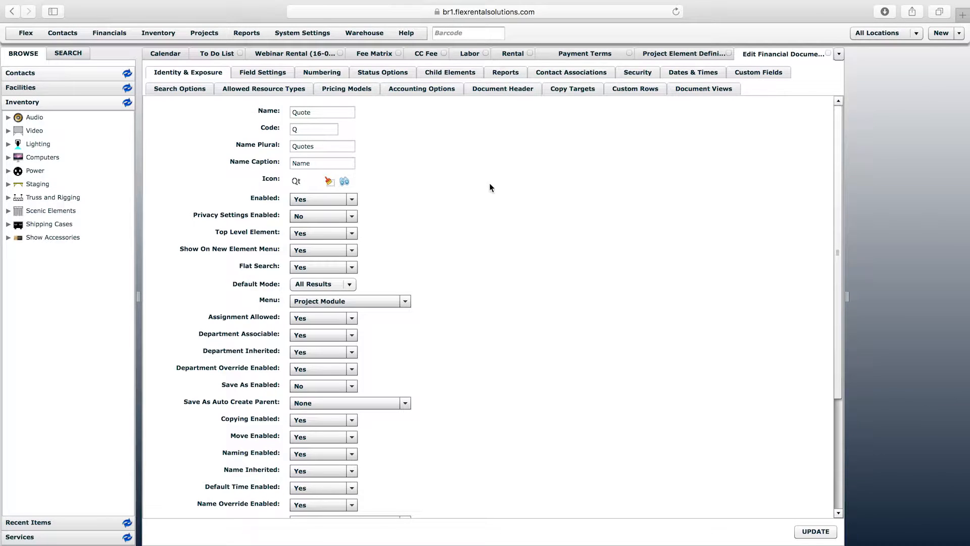
click(434, 89)
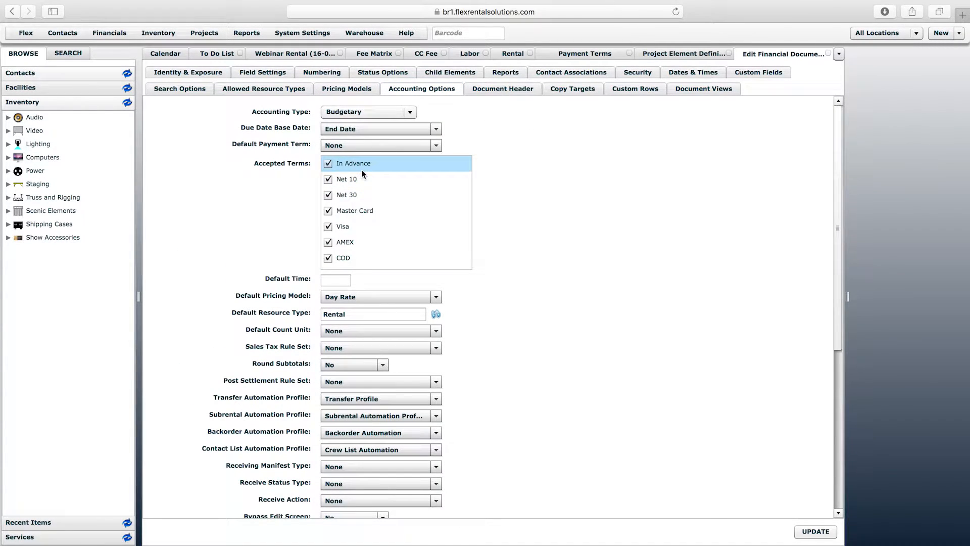
click(328, 258)
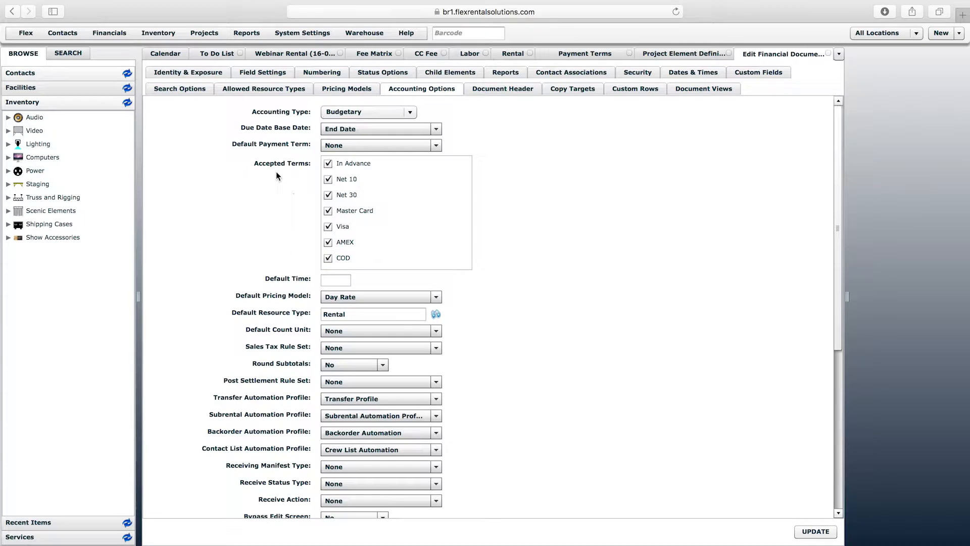
Return to the project element definitions and open the accounting options of the Invoice definition.
click(651, 55)
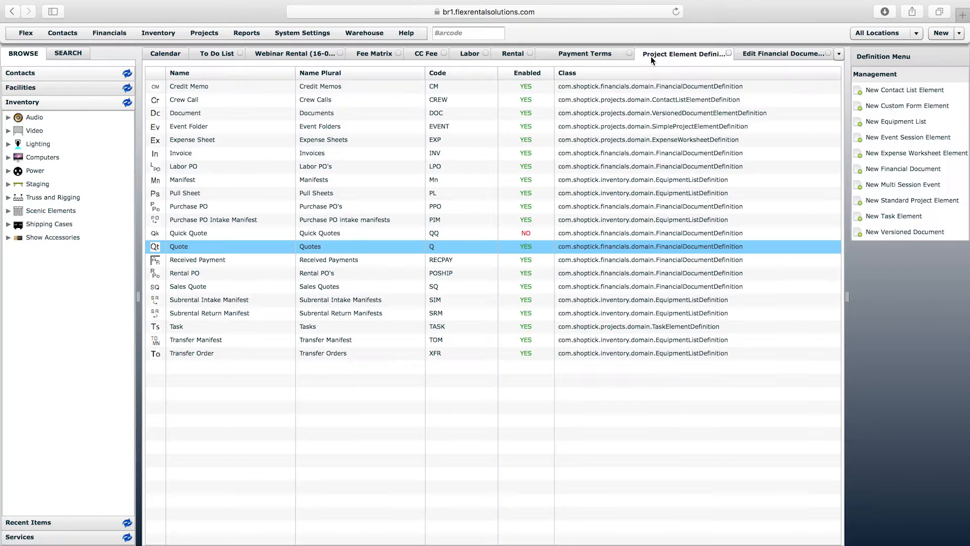
click(184, 154)
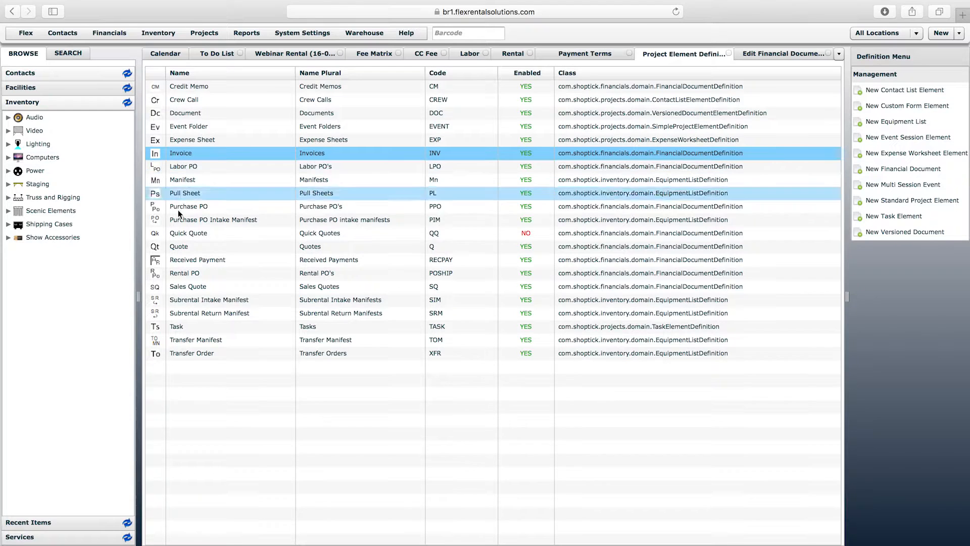
click(179, 248)
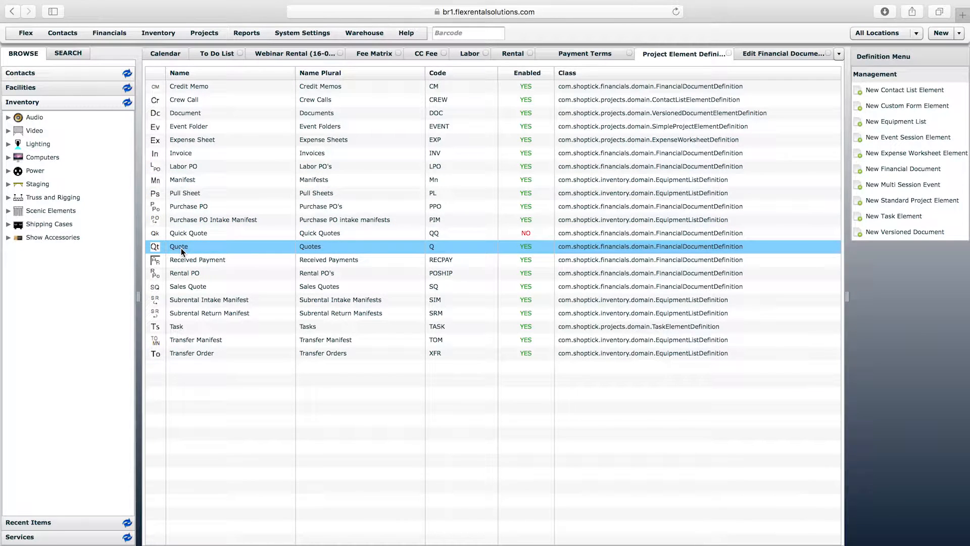
click(188, 153)
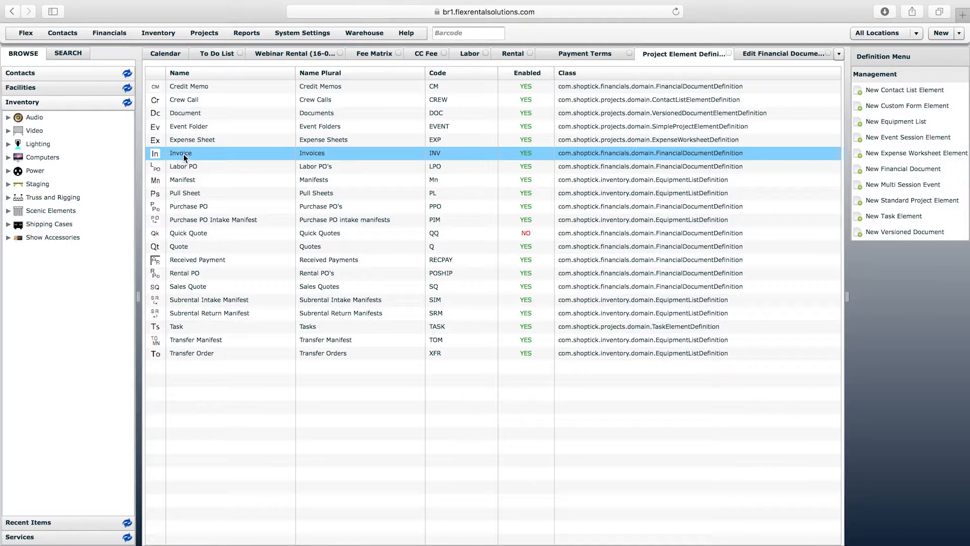
double_click(184, 153)
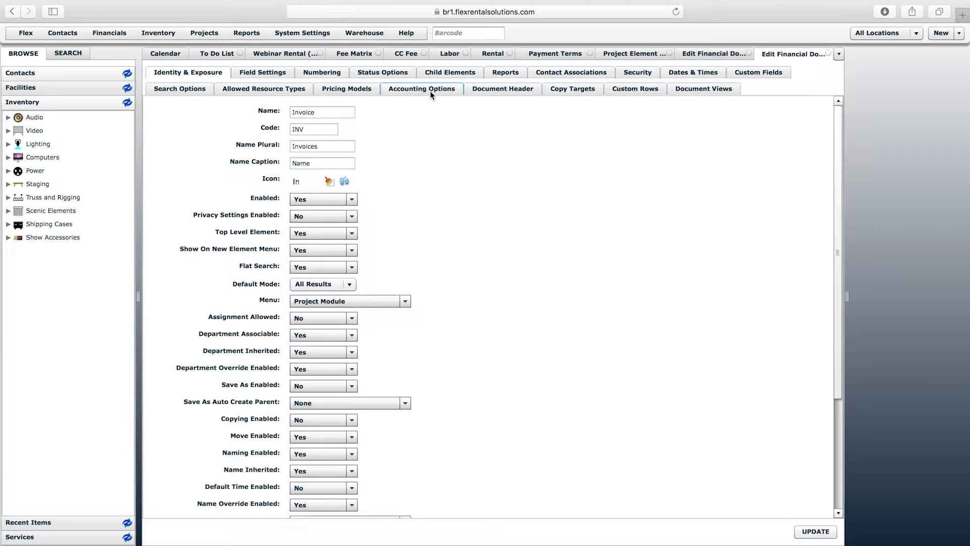
click(430, 91)
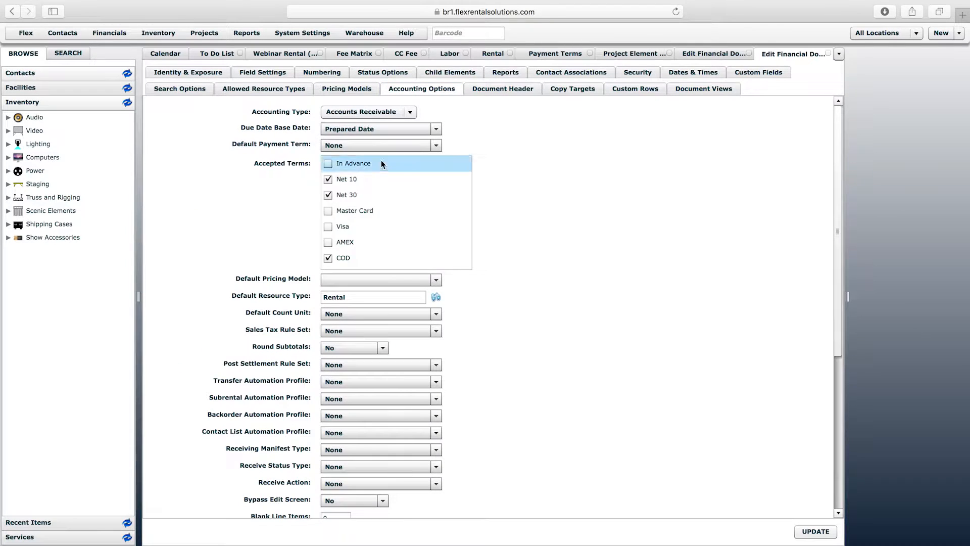
Add In Advance, Master Card, Visa and AMEX to the Invoice definition's accepted terms and save the update.
click(343, 226)
click(345, 242)
click(351, 165)
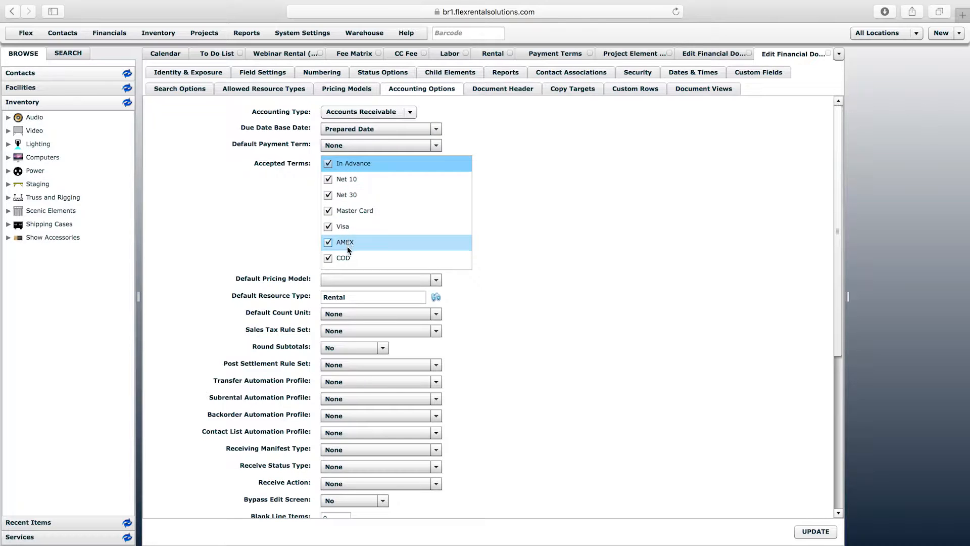
click(831, 533)
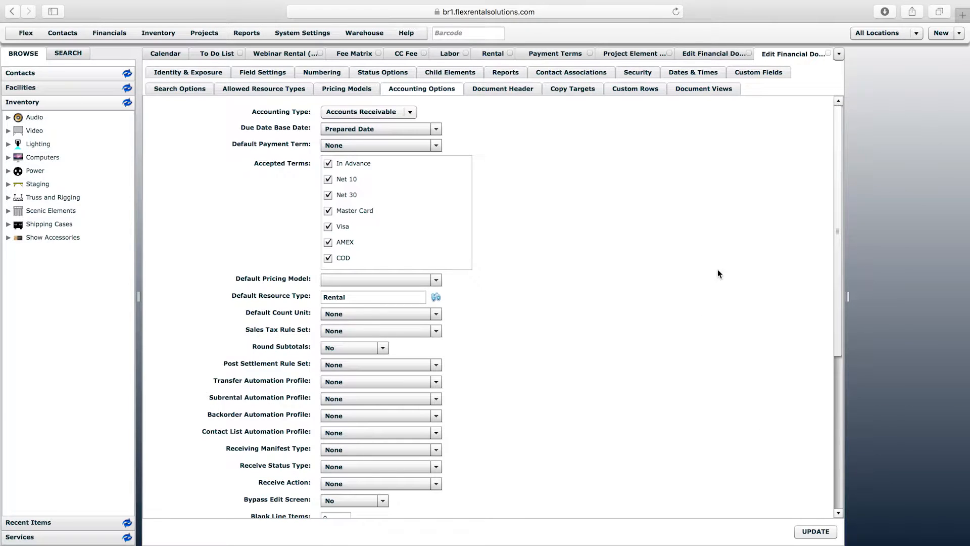
Close the Invoice and Quote definitions, the project element definitions list and the payment terms list.
click(829, 53)
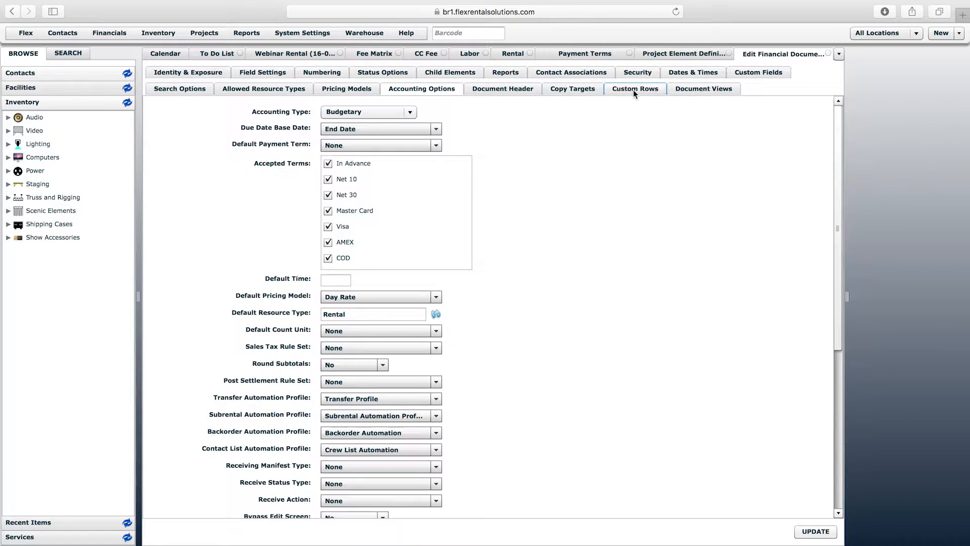
click(681, 54)
click(267, 148)
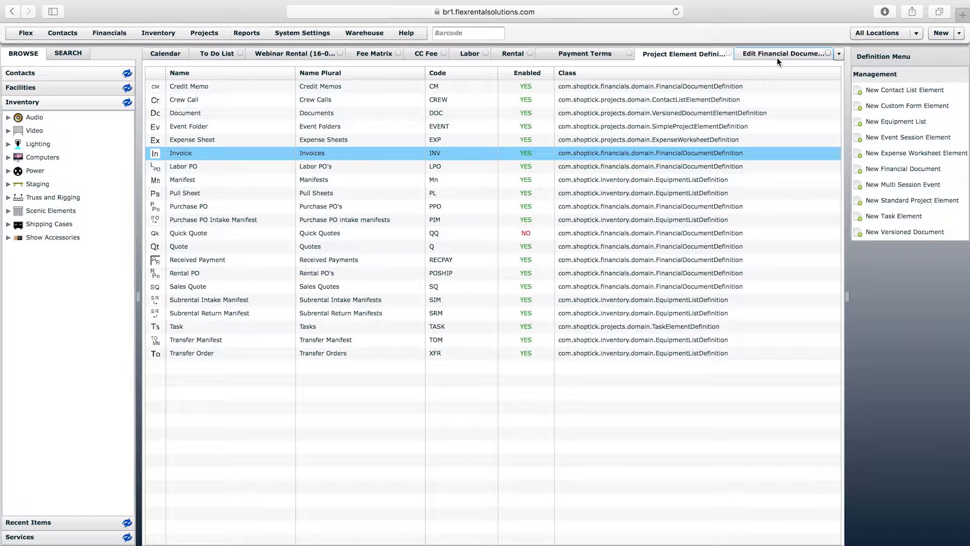
click(828, 53)
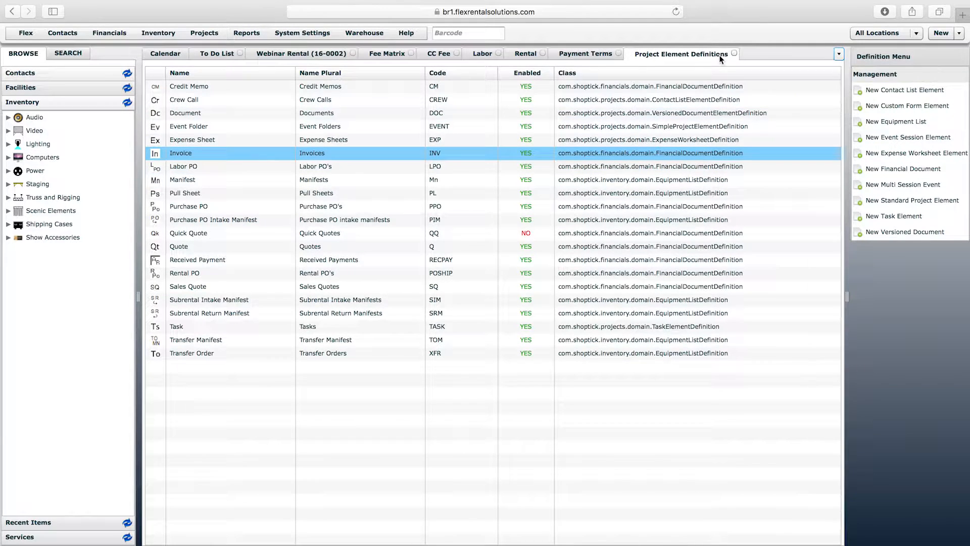
click(734, 53)
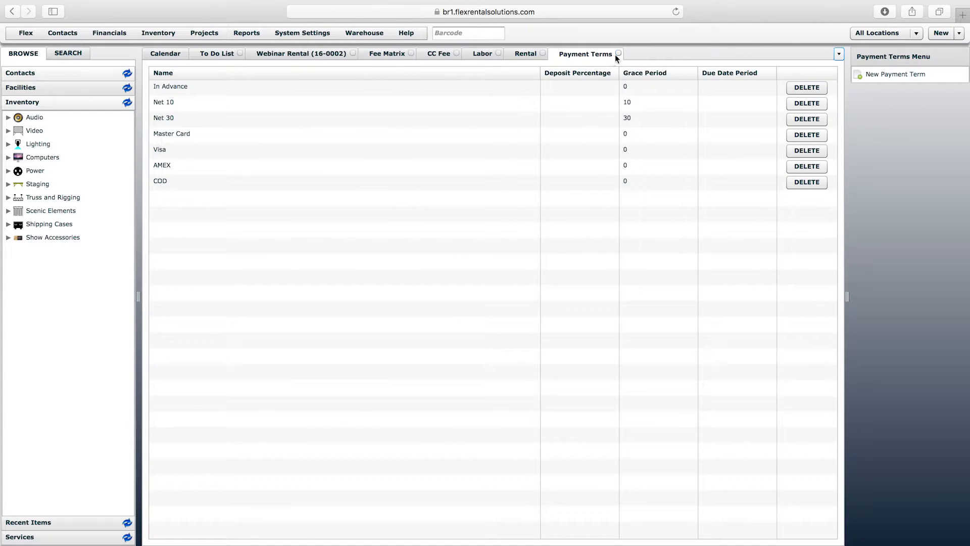
click(618, 54)
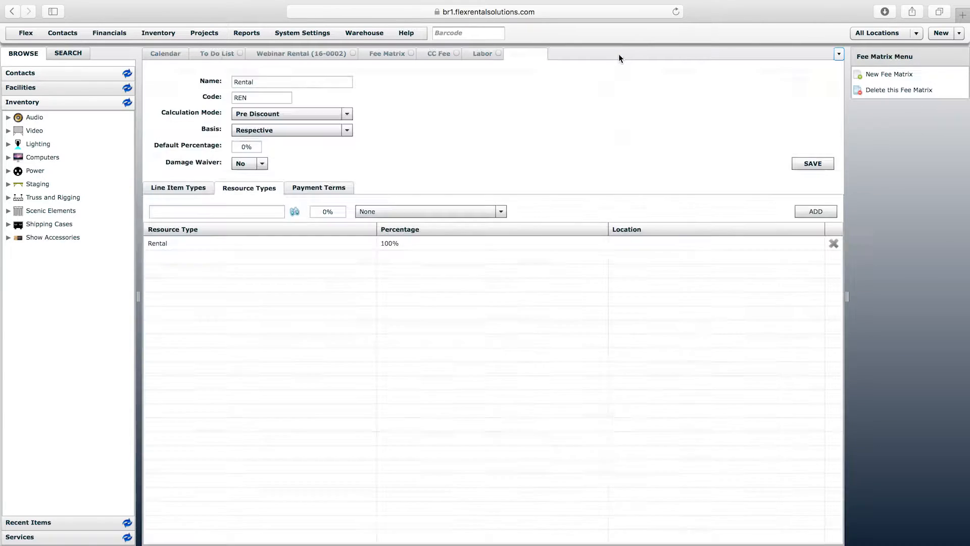
Examine the credit card fee's calculation mode and basis options, keeping Post Discount and Price Adjusted Total selected.
click(432, 53)
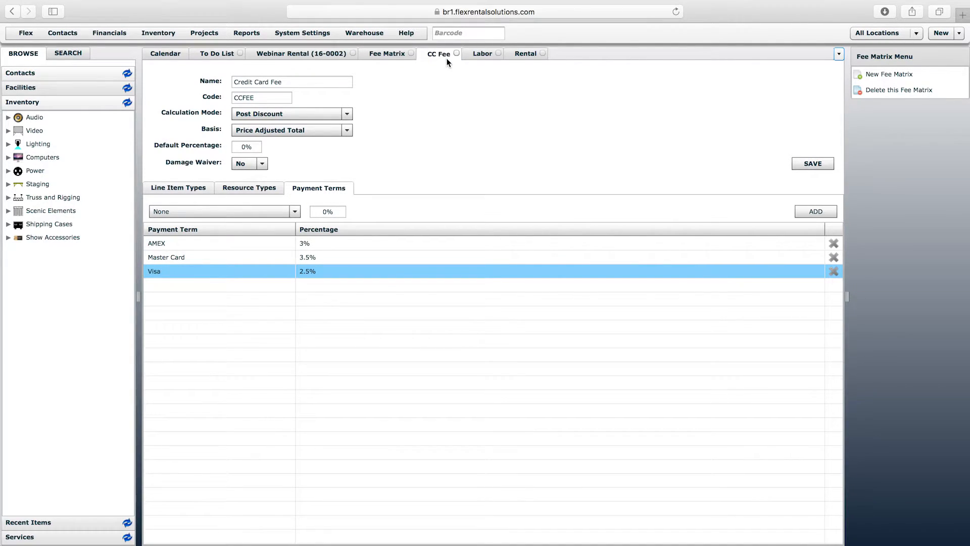
click(299, 112)
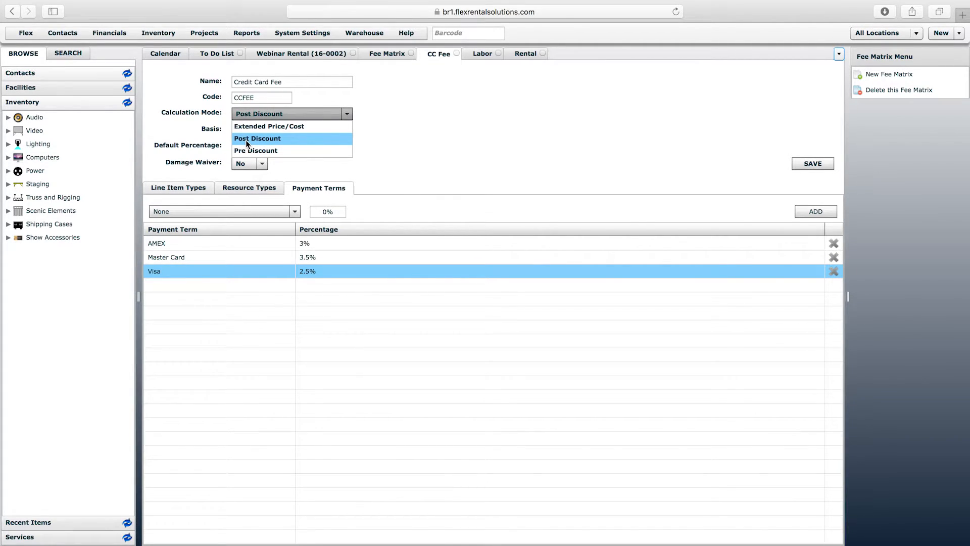
click(245, 140)
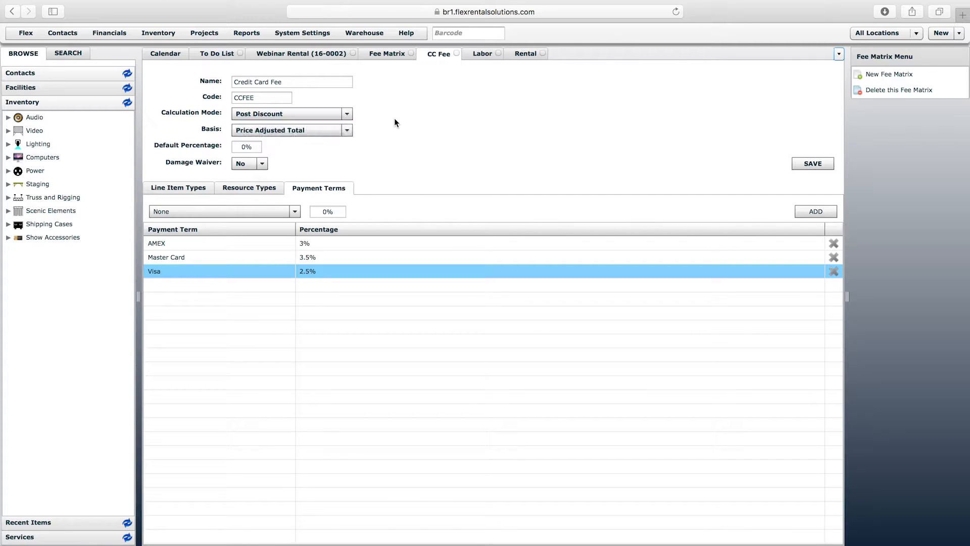
click(303, 130)
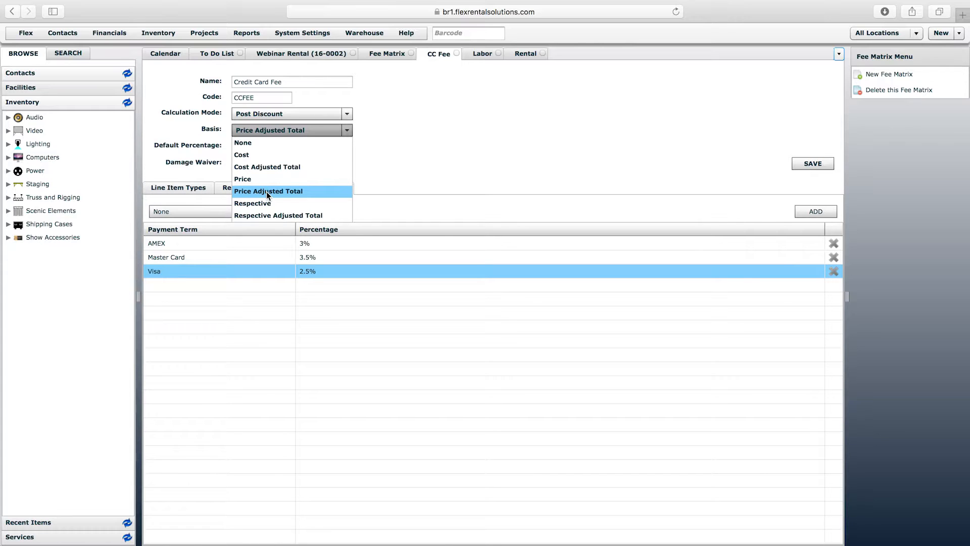
click(285, 192)
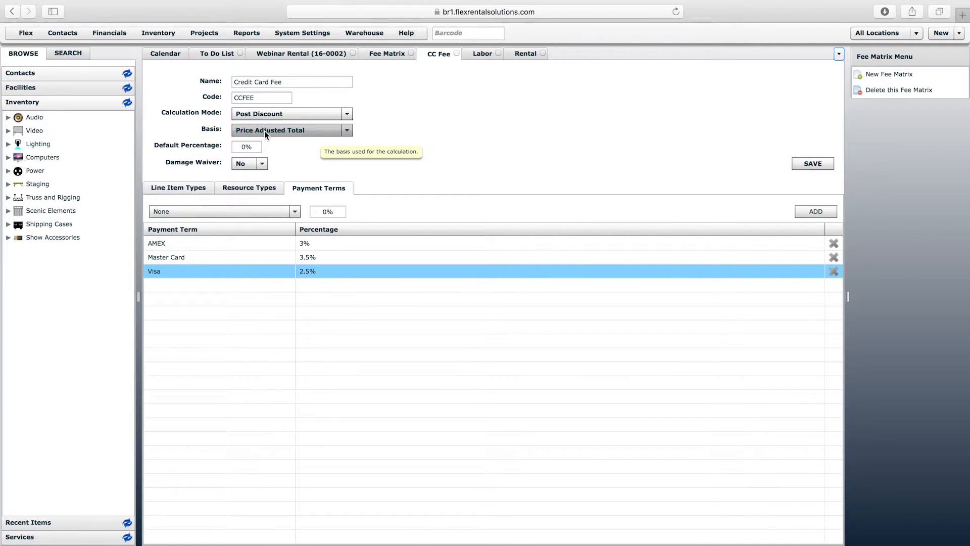
Compare the Labor and Rental fee matrices and examine Labor's calculation mode and basis options, keeping Pre Discount and Respective.
click(485, 54)
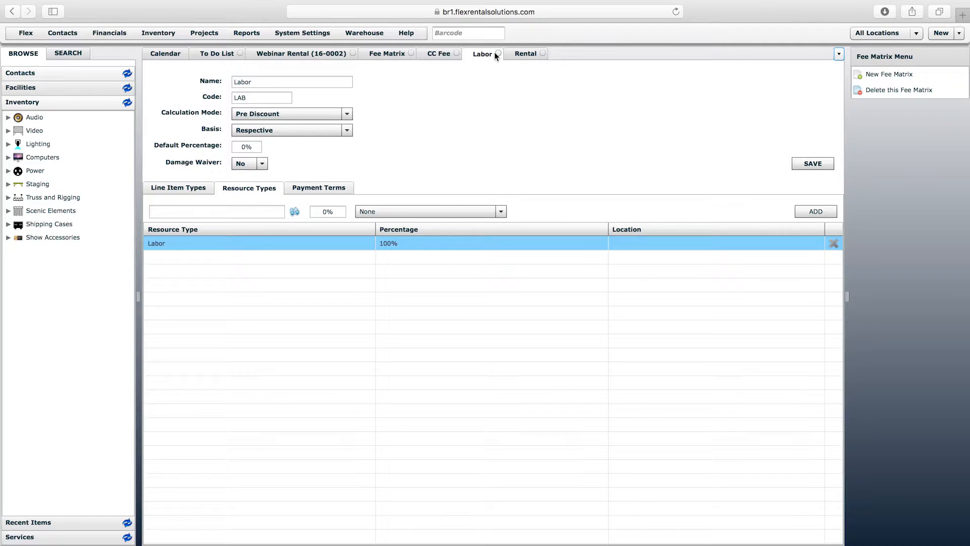
click(522, 57)
click(476, 53)
click(238, 117)
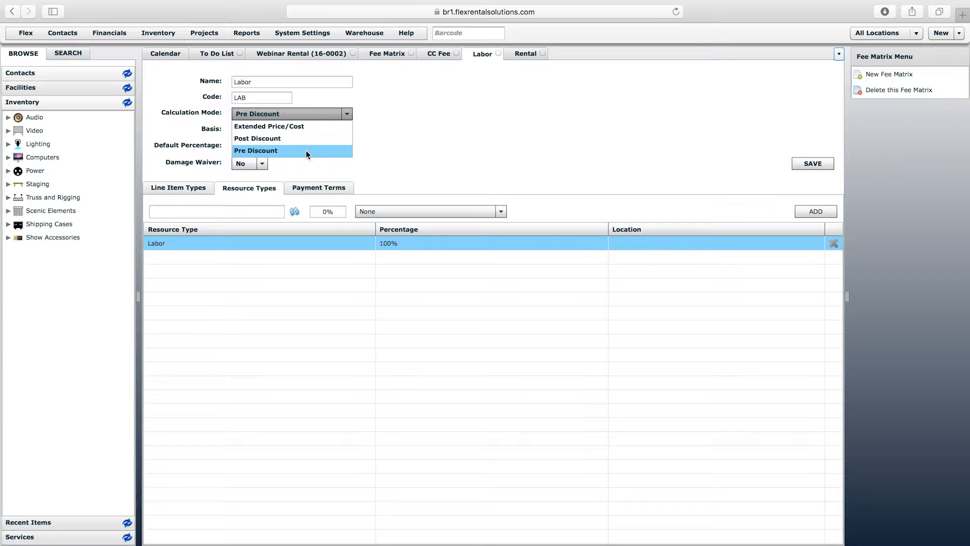
click(267, 150)
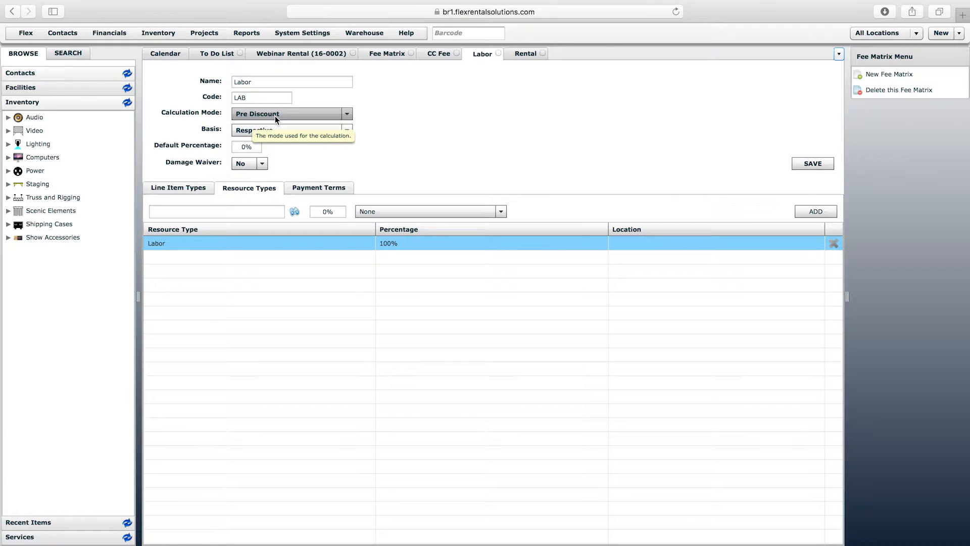
click(259, 134)
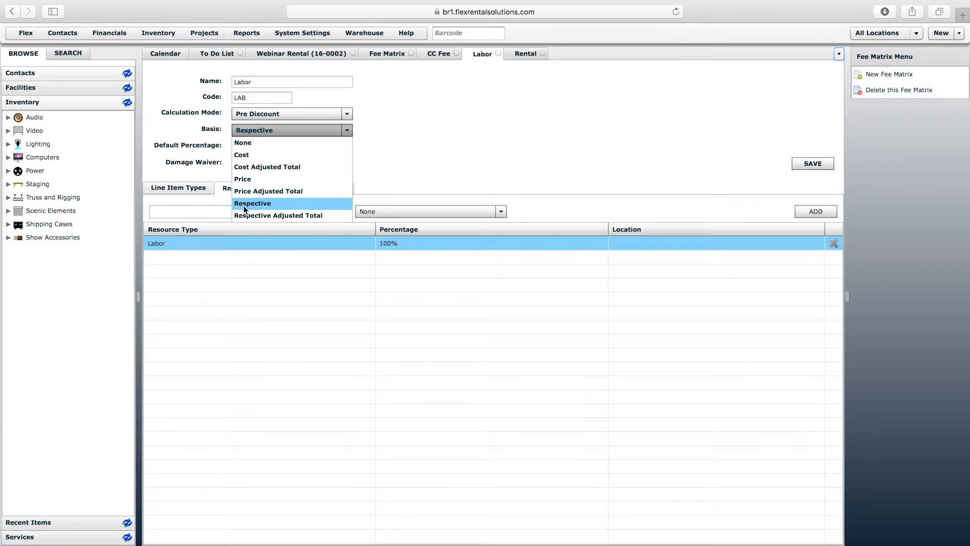
click(472, 95)
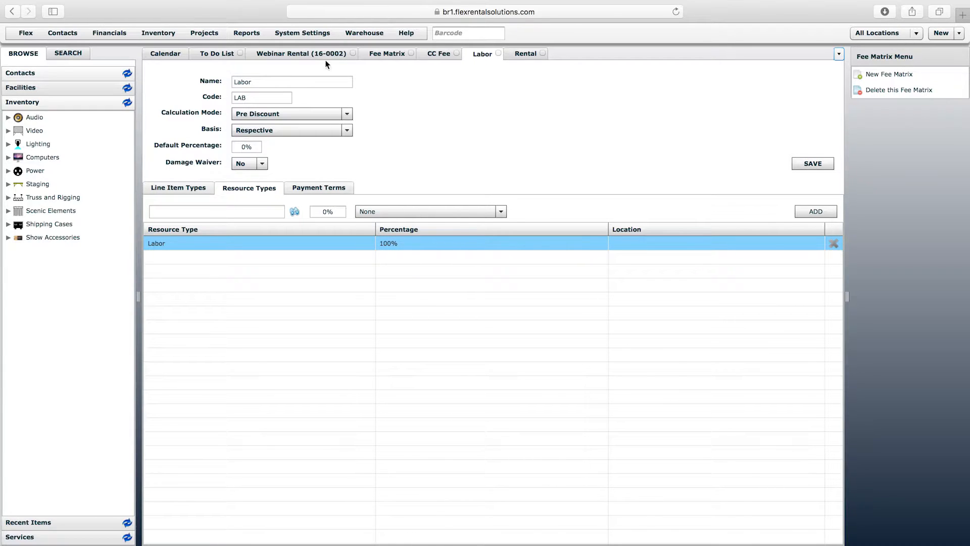
Check the rental and labor totals on the Webinar Rental quote and review the Labor matrix's basis options, keeping Respective.
click(302, 54)
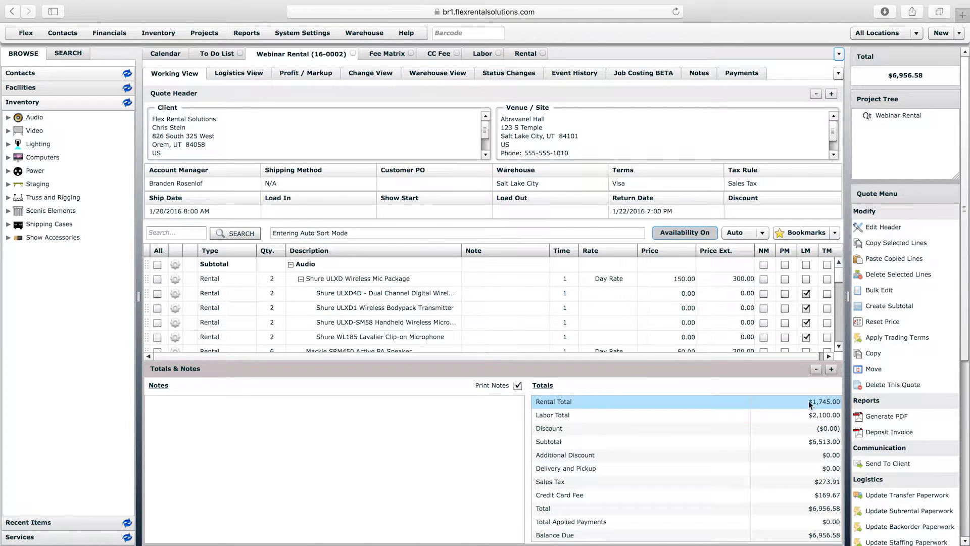
click(476, 59)
click(260, 136)
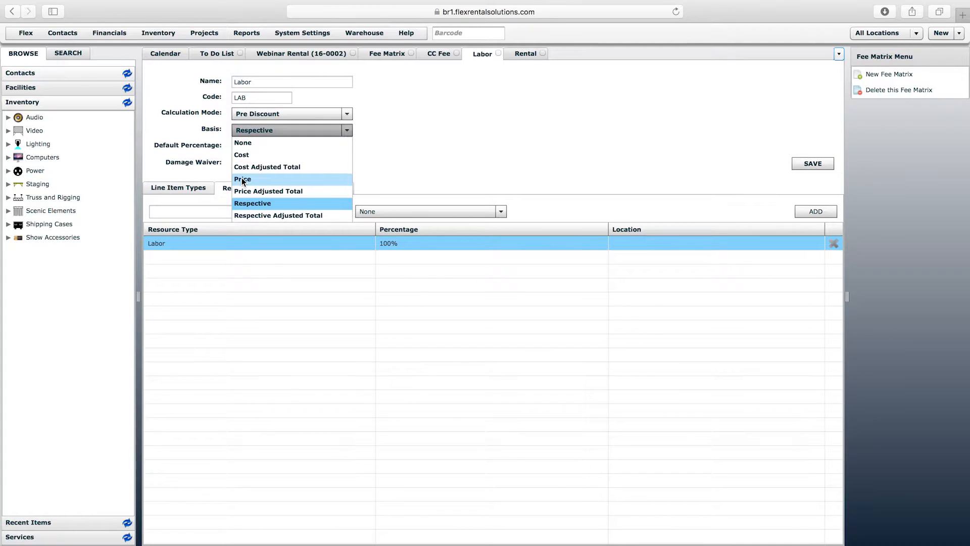
click(255, 205)
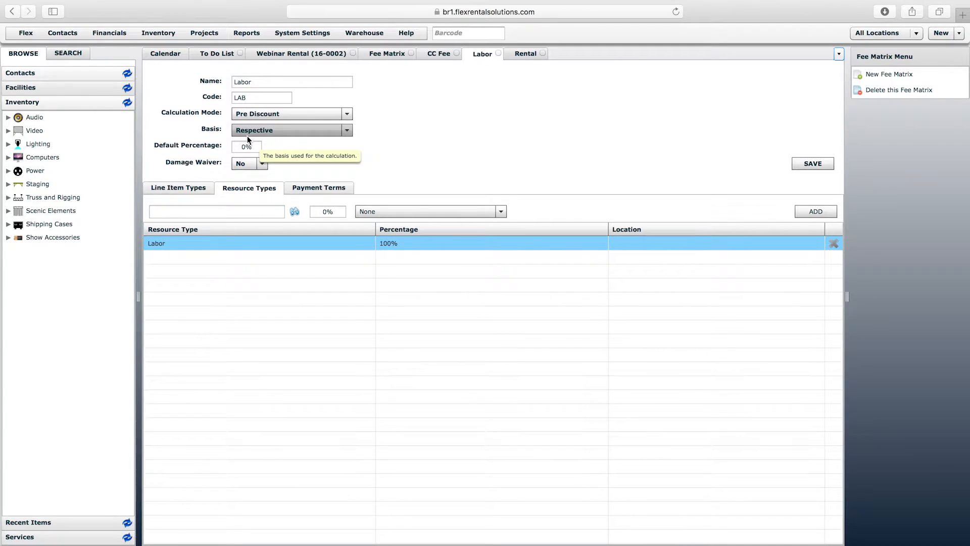
Set the percentage for a new line item type entry in the Labor fee matrix to 0%.
click(190, 188)
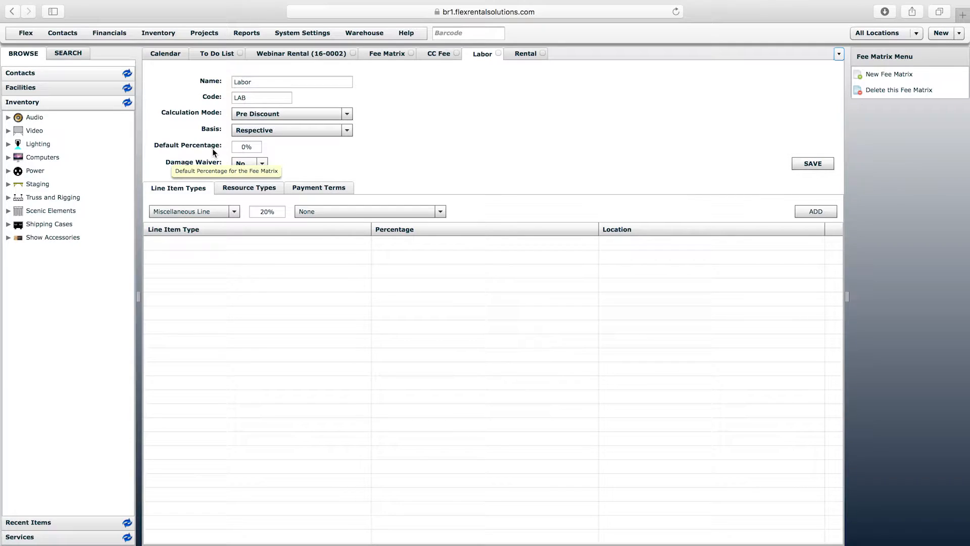
double_click(265, 211)
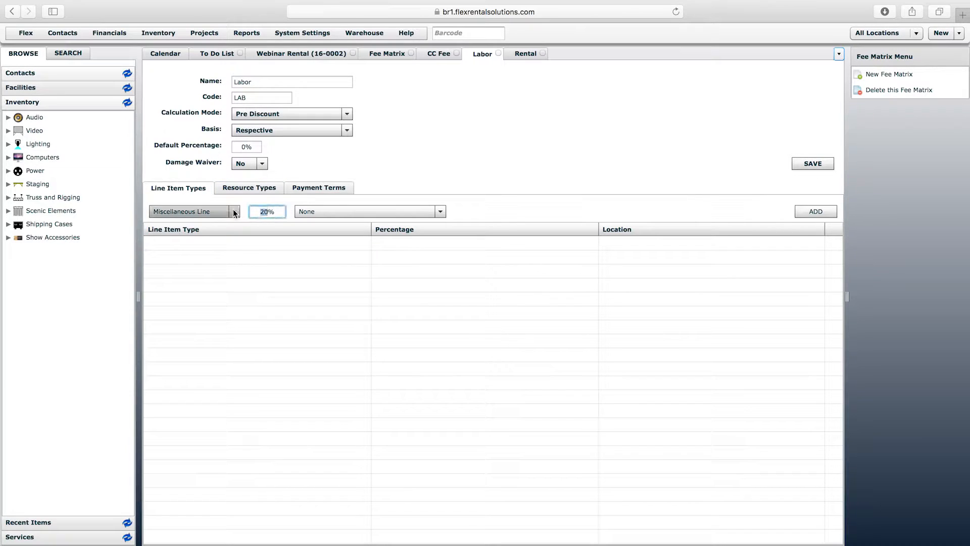
text(0)
click(248, 237)
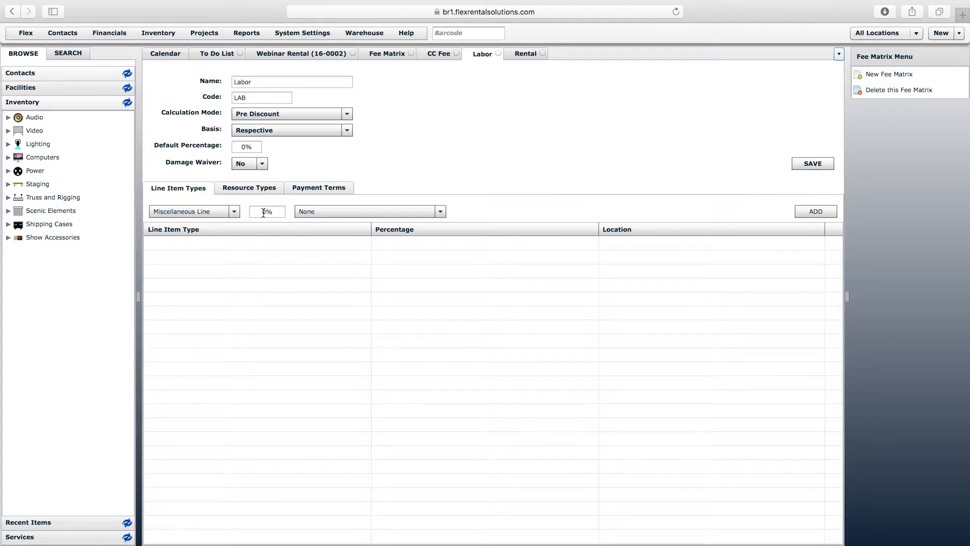
Examine the line item type choices for the Labor fee matrix, including Resource Line, keeping Miscellaneous Line selected.
click(219, 211)
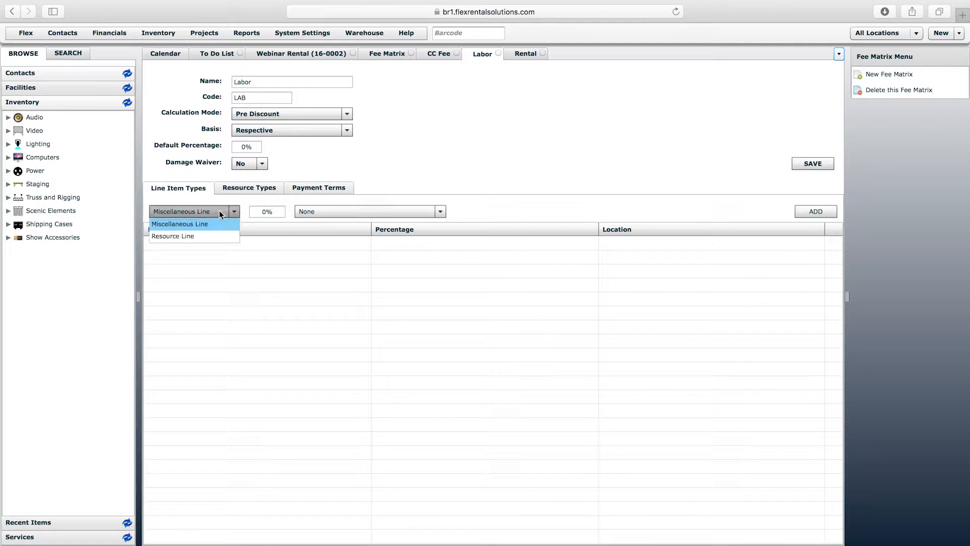
click(184, 236)
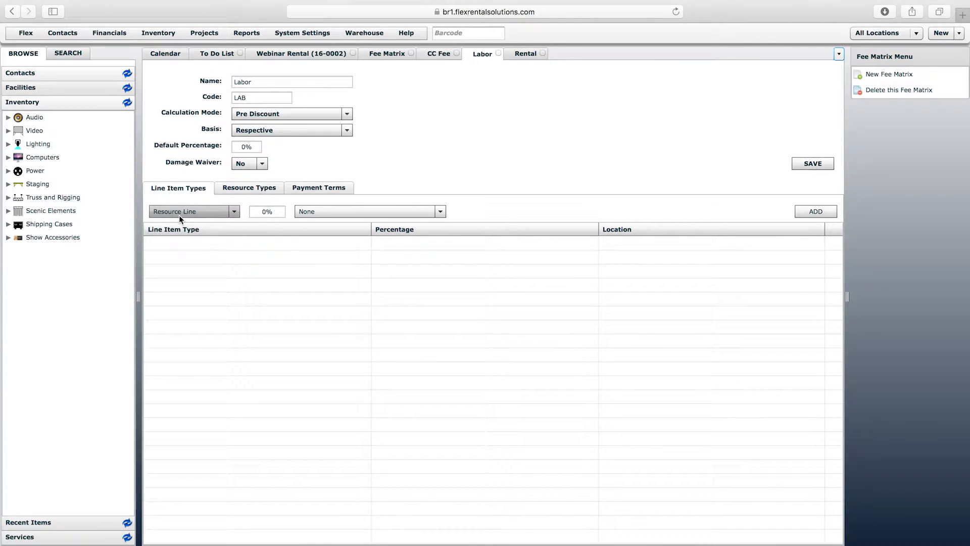
click(268, 211)
click(199, 214)
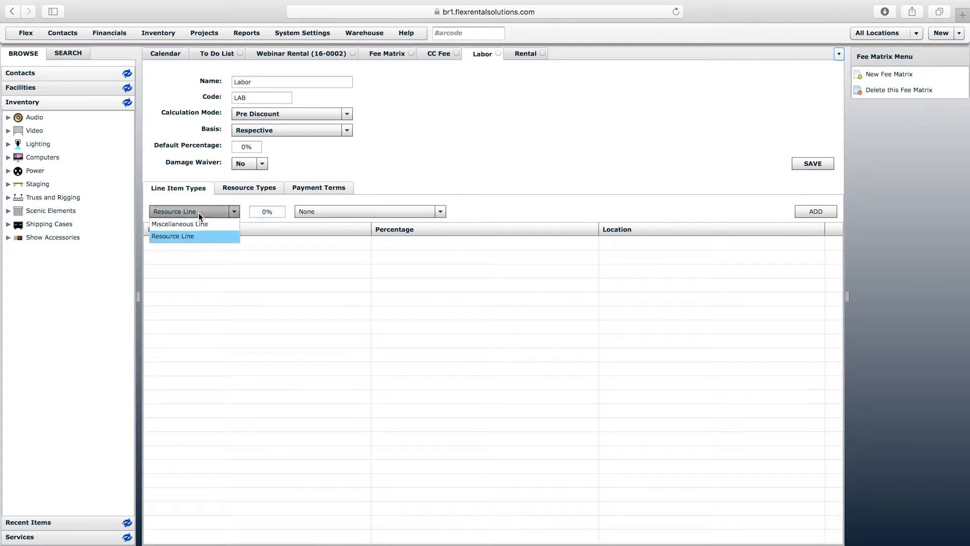
click(196, 223)
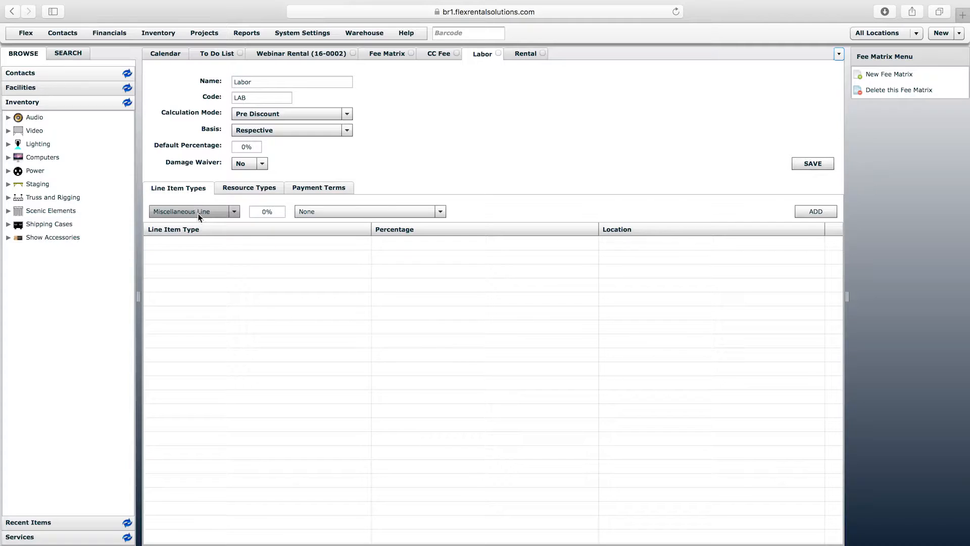
Review the Labor fee matrix's resource types and payment terms, returning to its line item types.
click(260, 188)
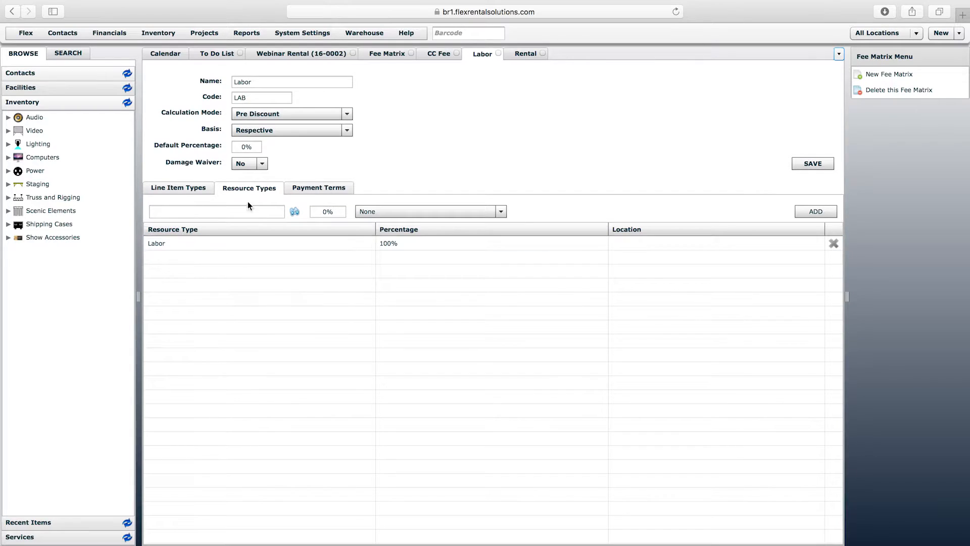
click(303, 191)
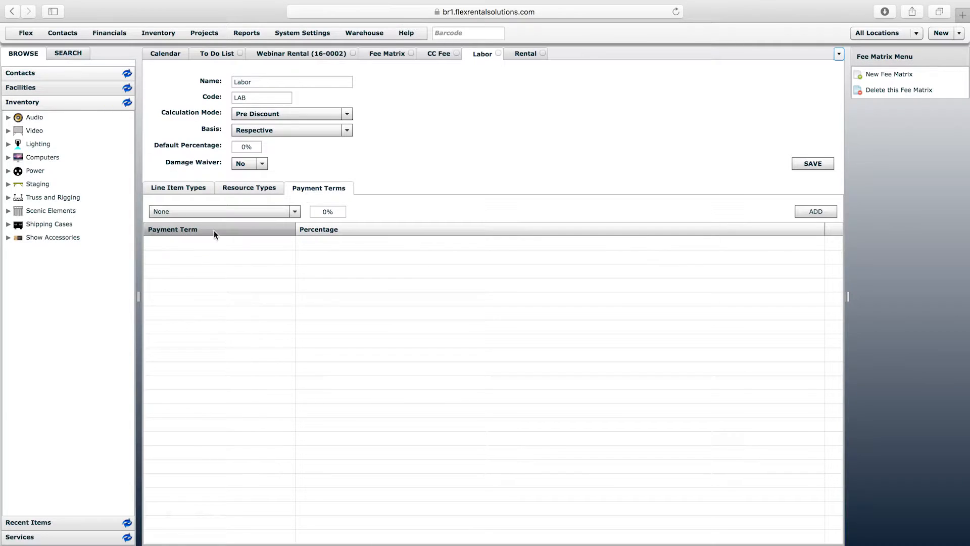
click(197, 194)
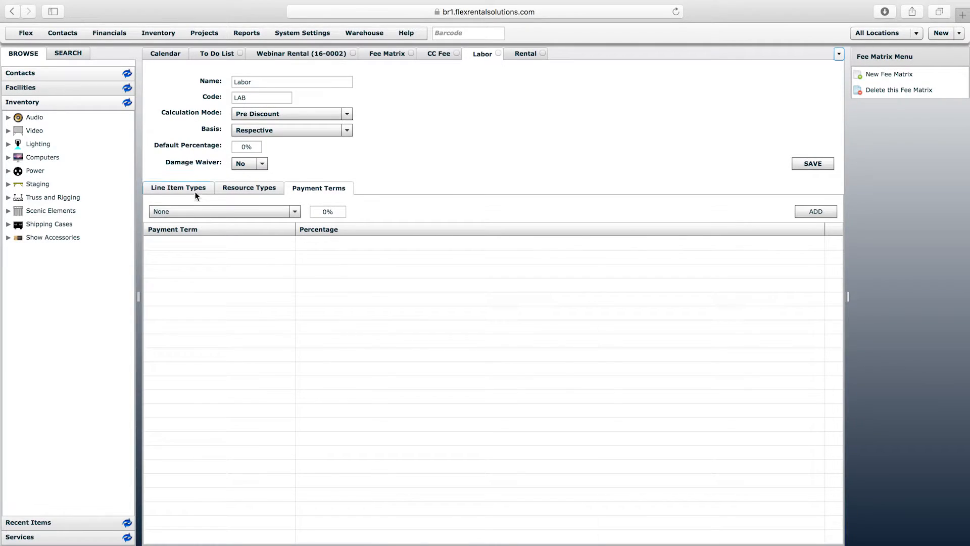
Set the Labor fee matrix's default percentage to 2% and check the totals on the Webinar Rental quote.
click(245, 148)
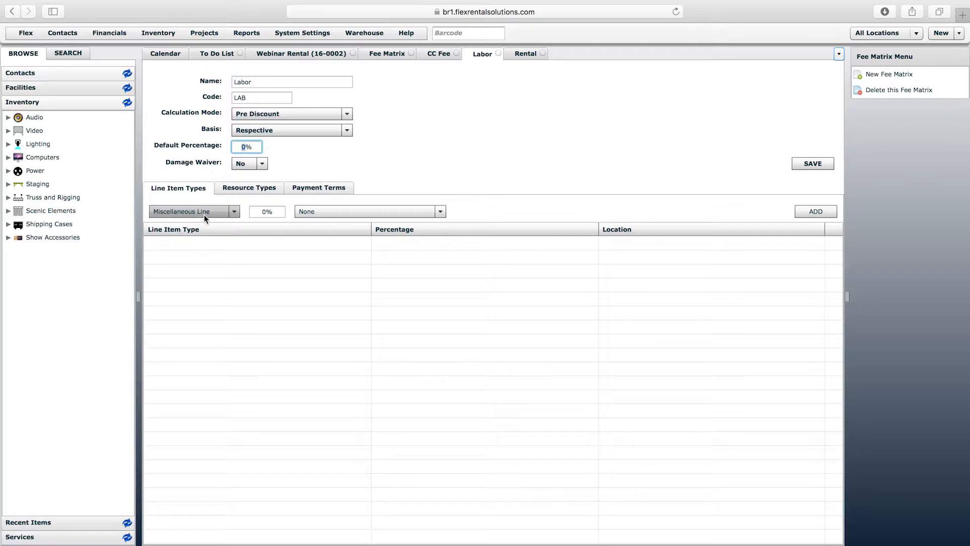
text(2)
click(292, 152)
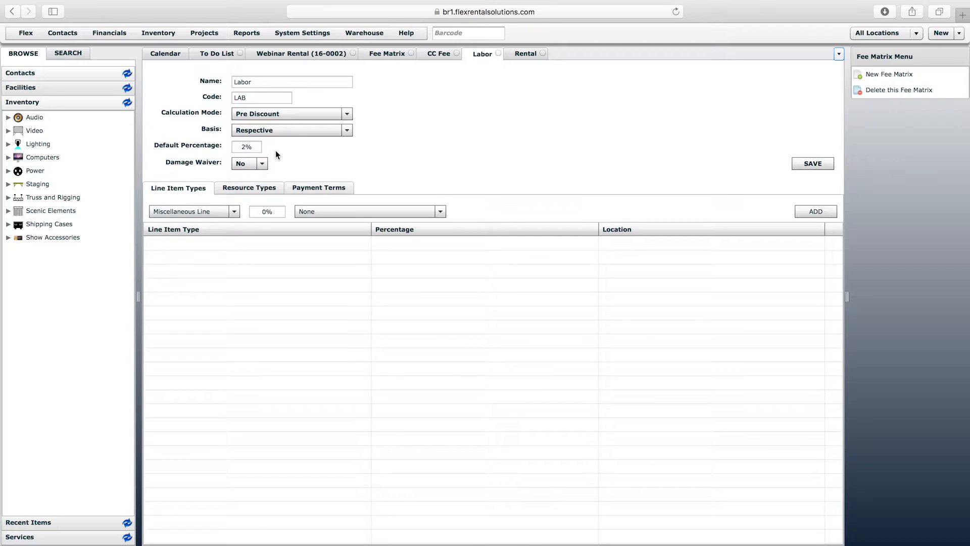
click(239, 147)
key(BackSpace)
text(2)
click(332, 58)
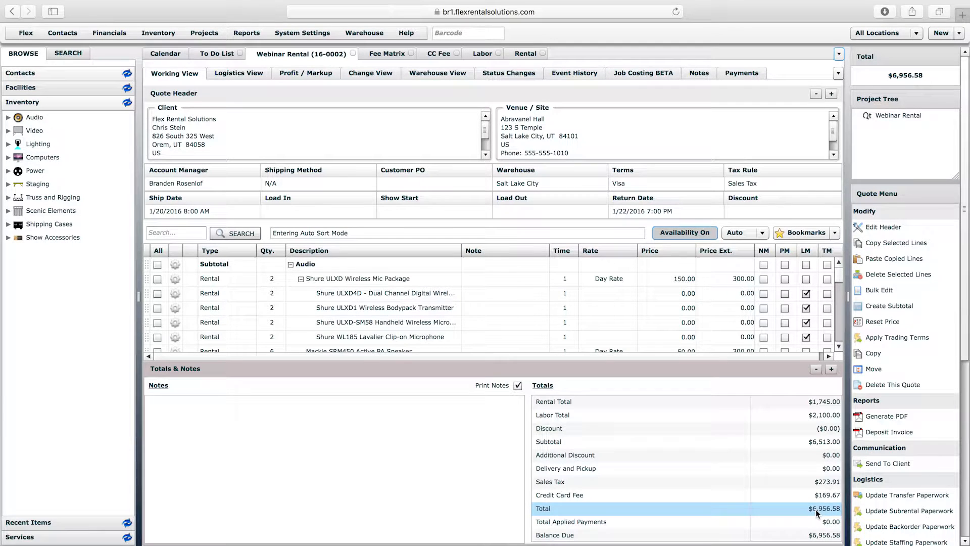
Restore the Labor fee matrix's default percentage to 0%.
click(483, 55)
click(246, 147)
text(0)
click(300, 147)
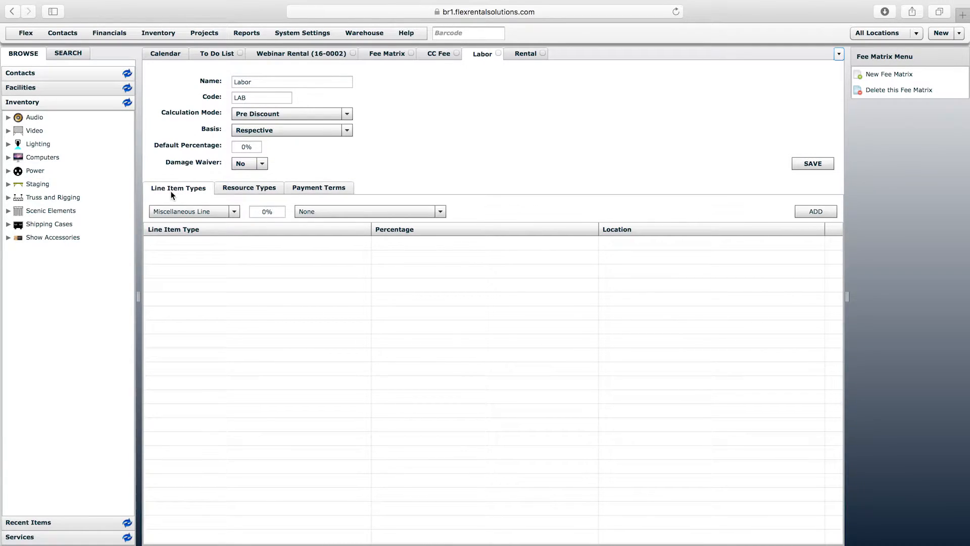
Review Labor's resource and line item types and the Credit Card Fee's payment term choices, selecting AMEX for the new entry.
click(230, 188)
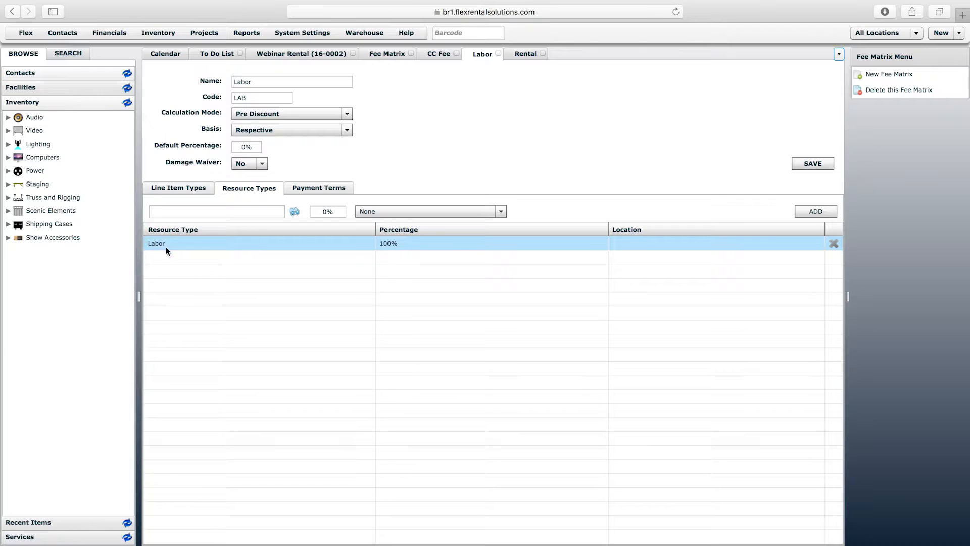
click(186, 192)
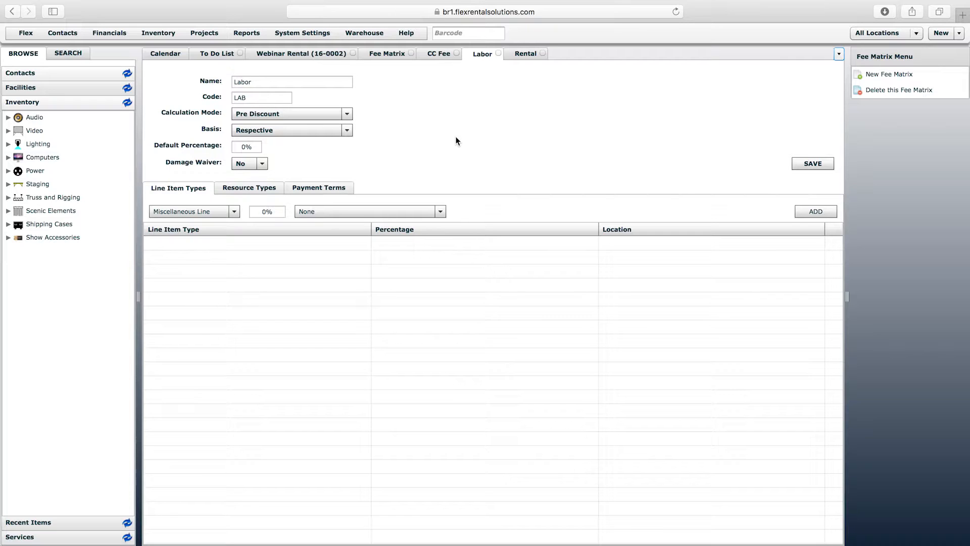
click(435, 54)
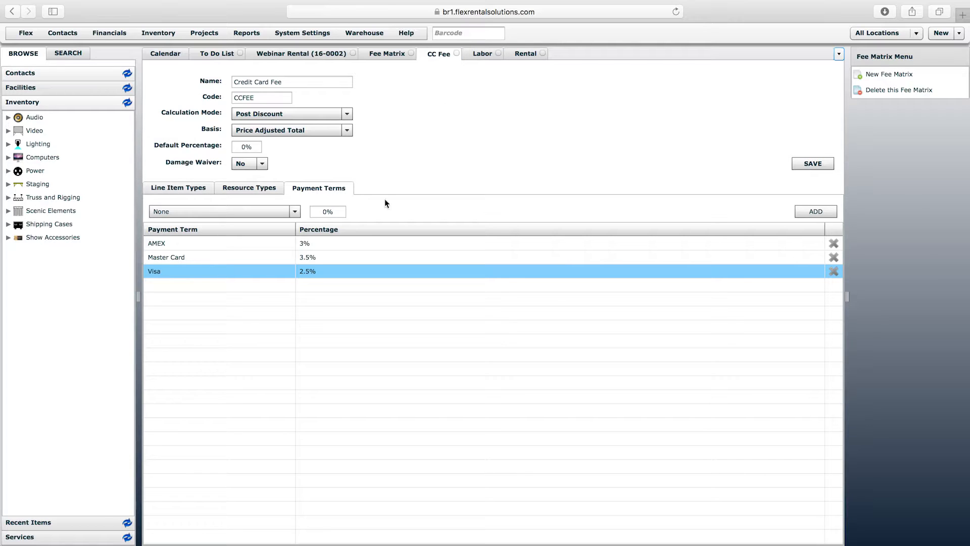
click(259, 214)
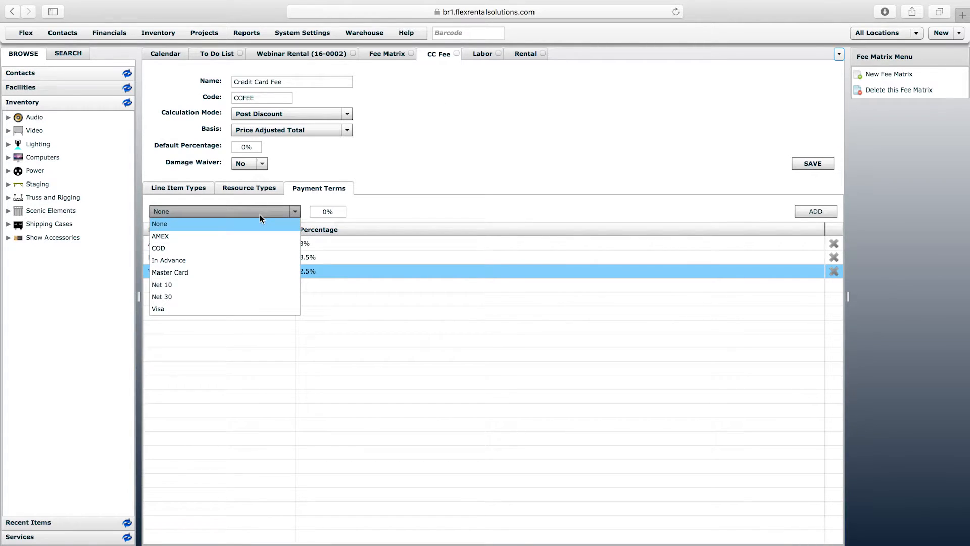
click(216, 237)
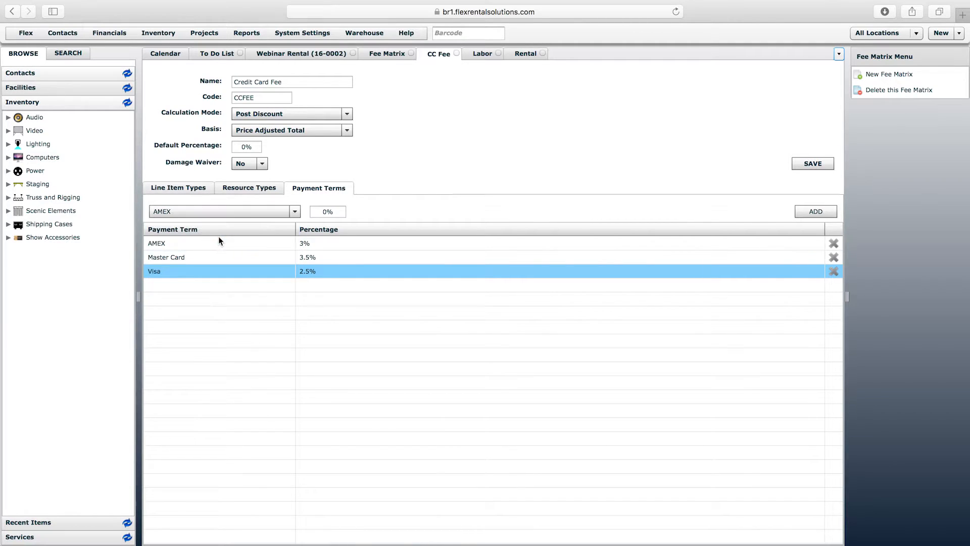
click(319, 212)
click(361, 213)
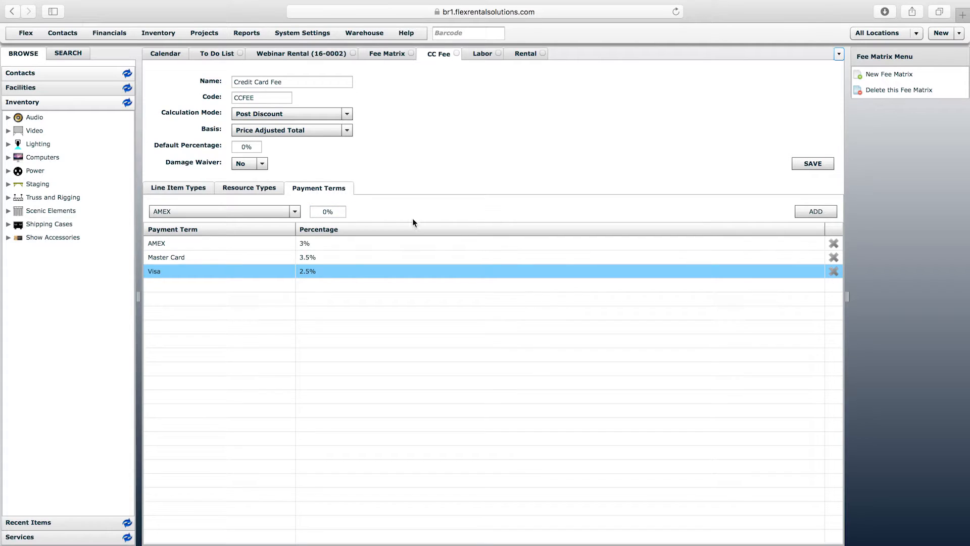
Delete the Visa payment term from the Credit Card Fee matrix and add it again at 2.5%.
click(835, 273)
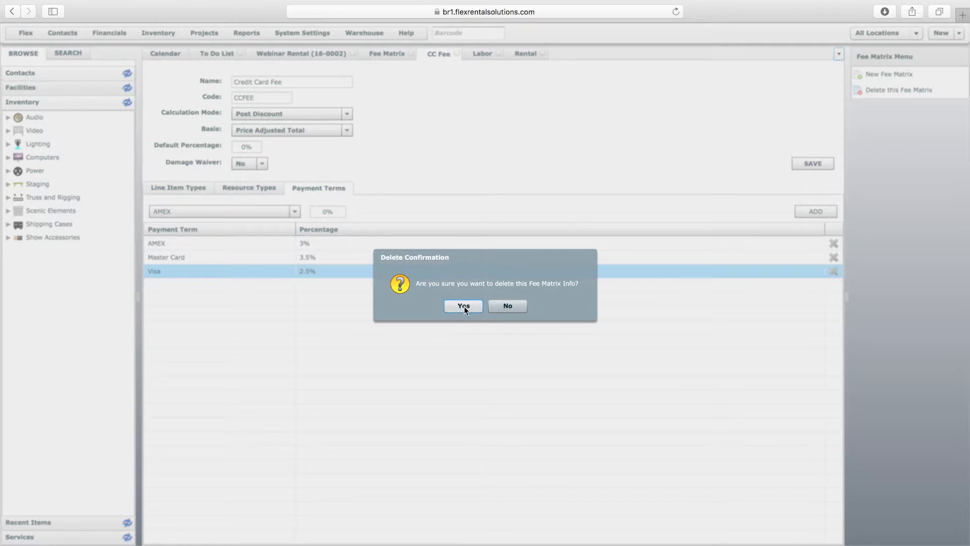
click(464, 307)
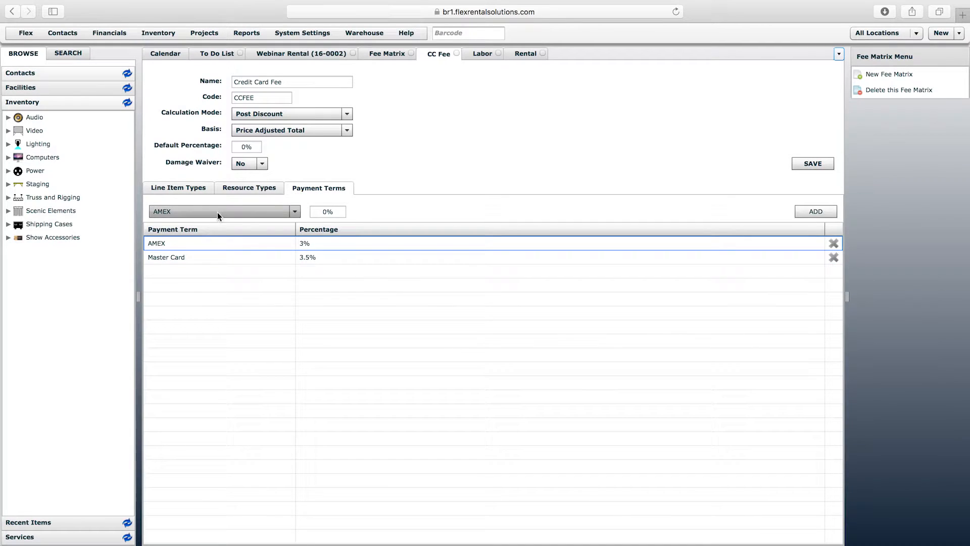
click(217, 212)
click(182, 312)
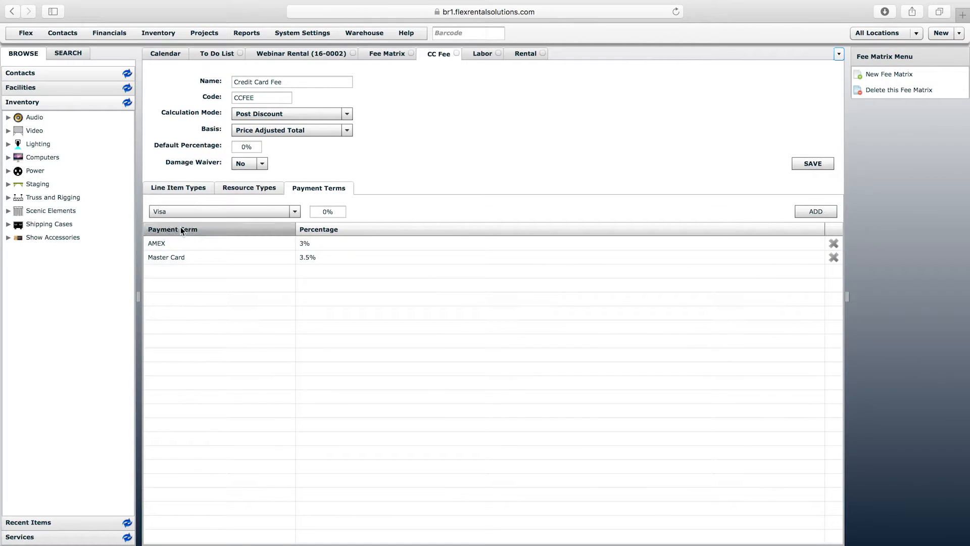
click(324, 211)
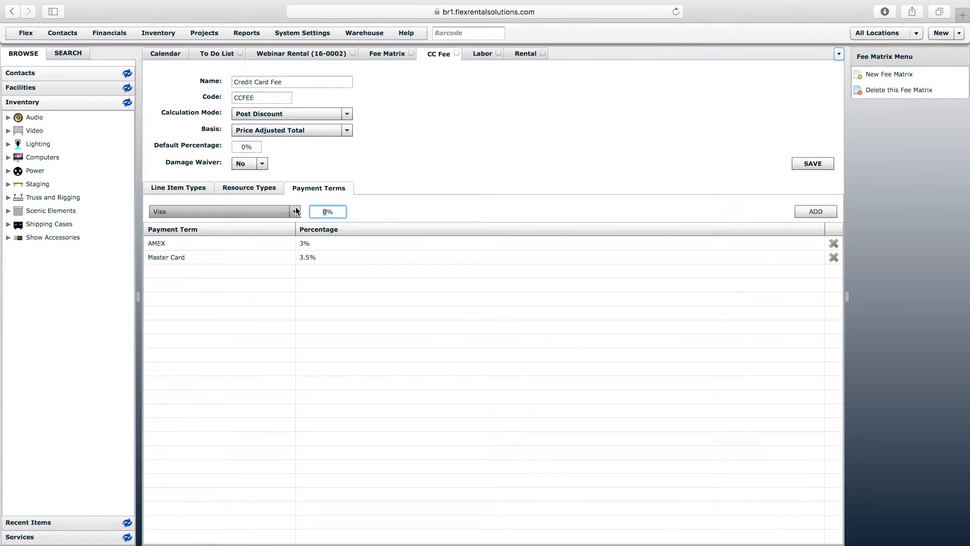
text(2.5)
click(813, 211)
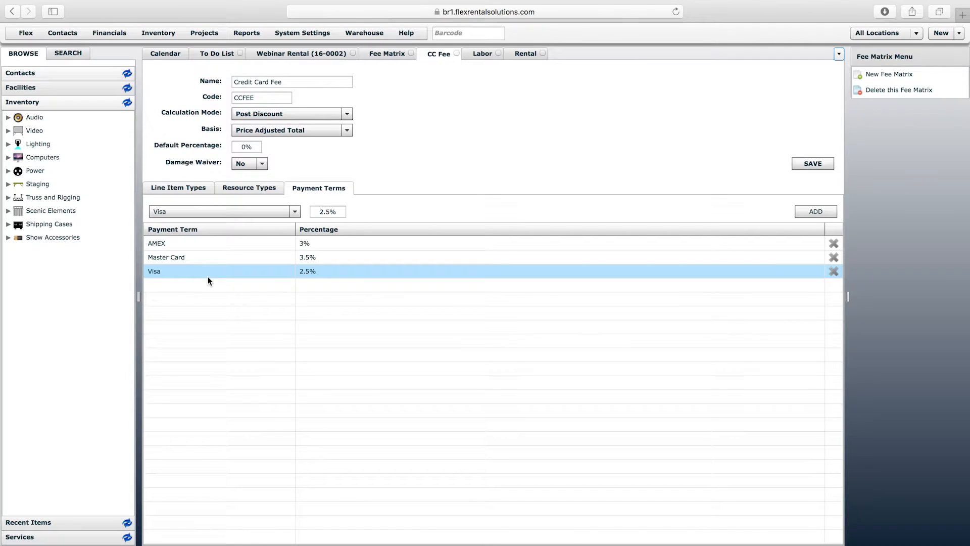
Examine the payment terms available on the Webinar Rental quote, keeping Visa selected.
click(322, 52)
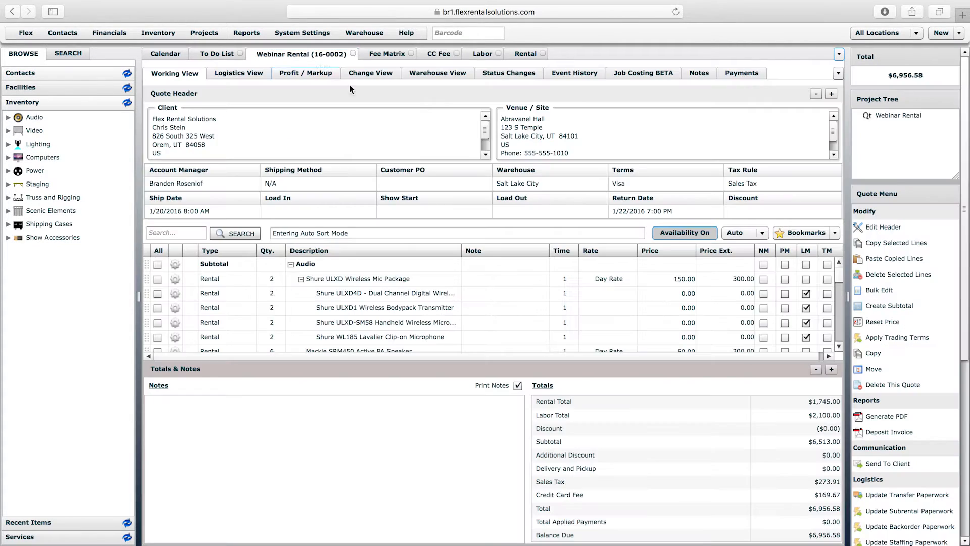
click(626, 186)
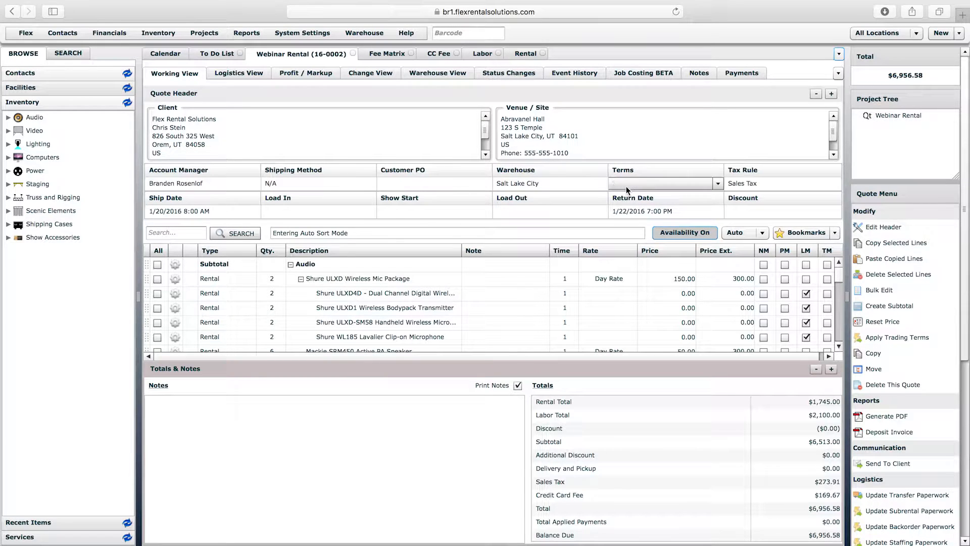
click(722, 183)
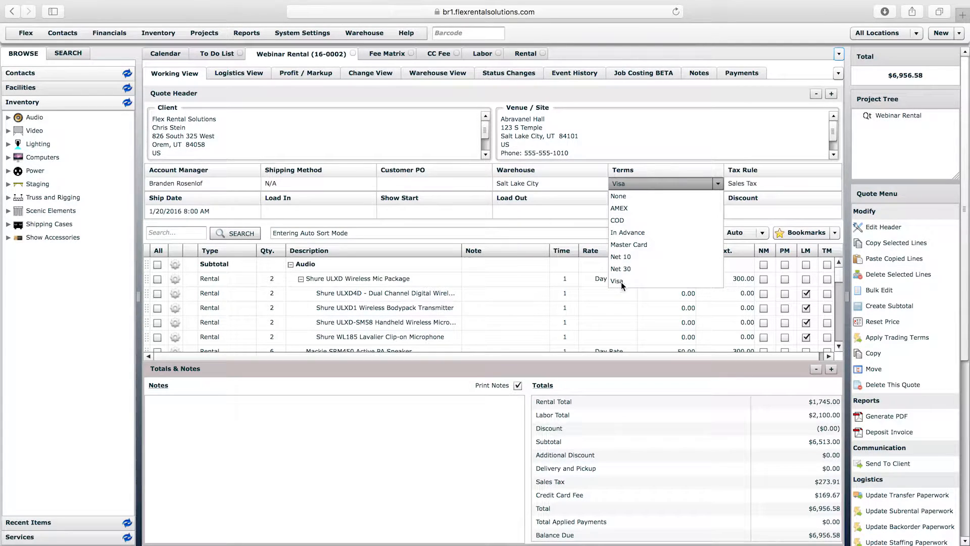
click(626, 98)
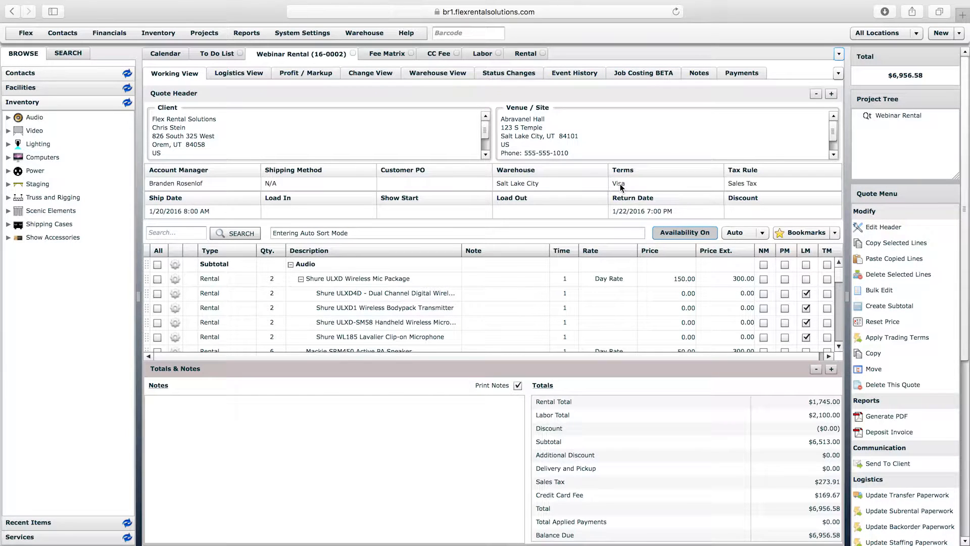
Open the Quote definition from the project element definitions and review its custom total block rows.
click(439, 54)
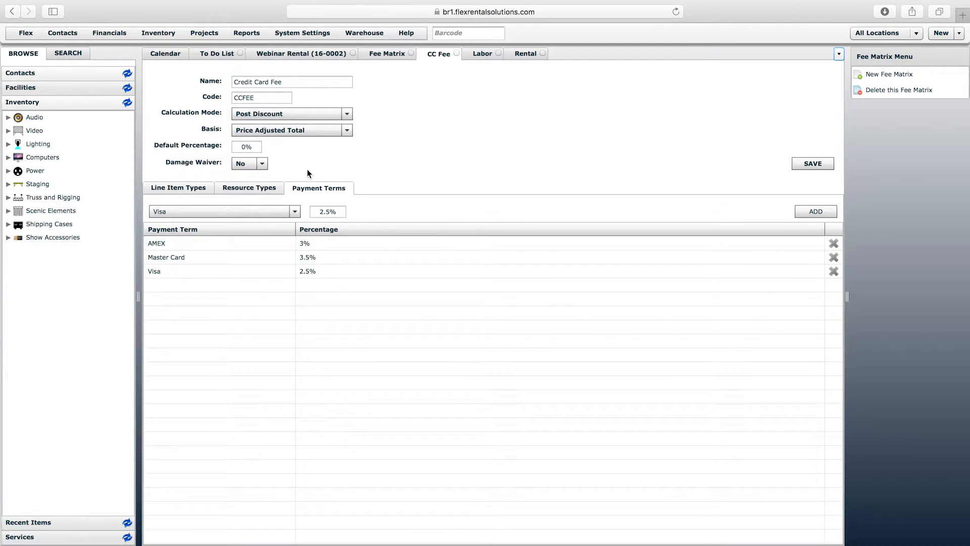
click(201, 34)
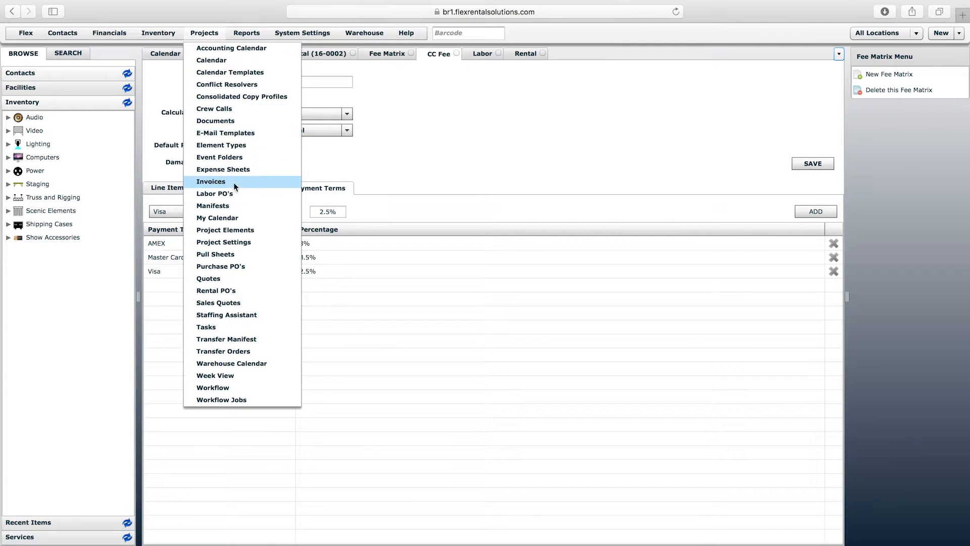
click(229, 231)
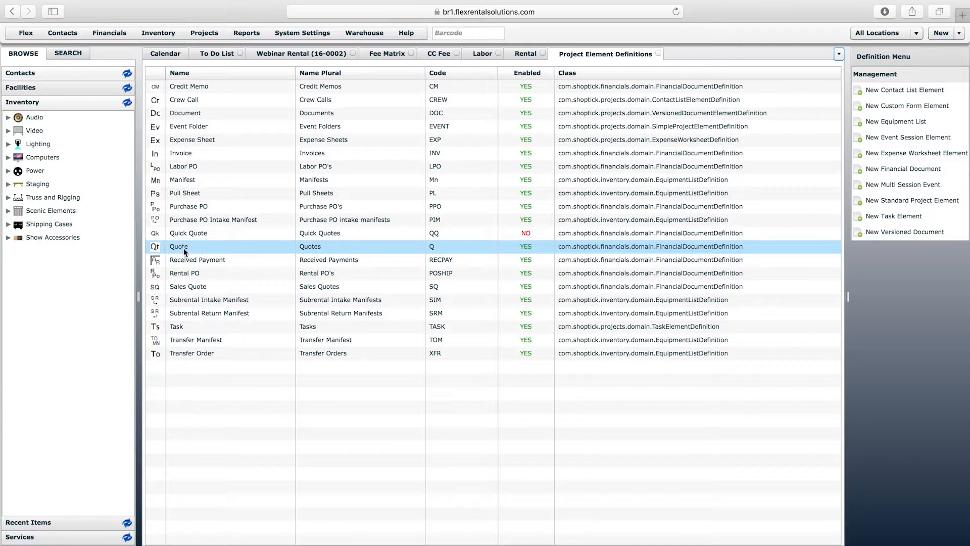
click(184, 251)
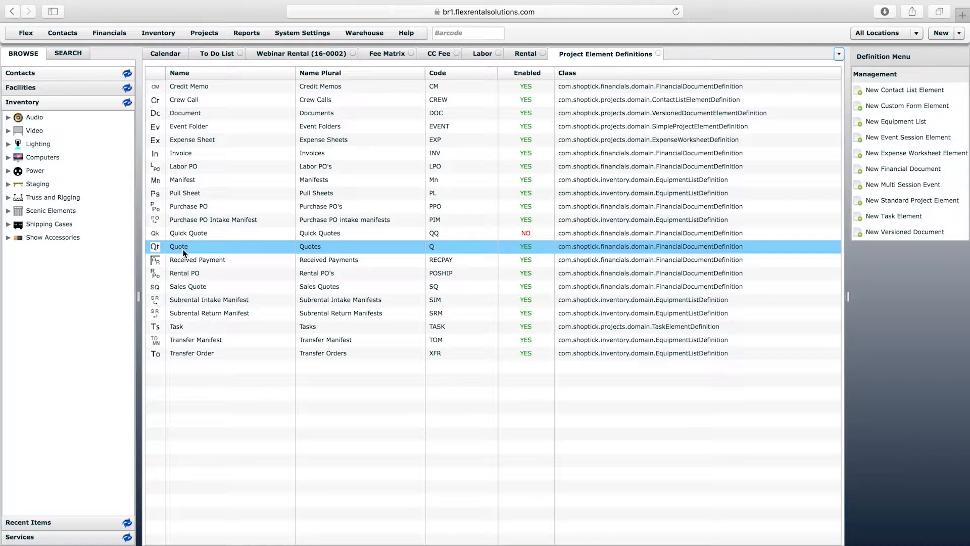
double_click(184, 251)
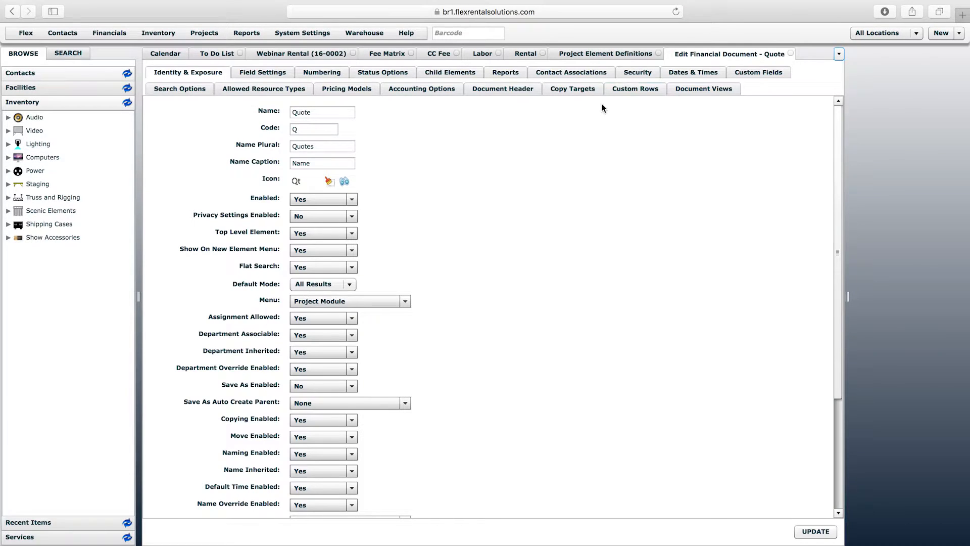
click(626, 89)
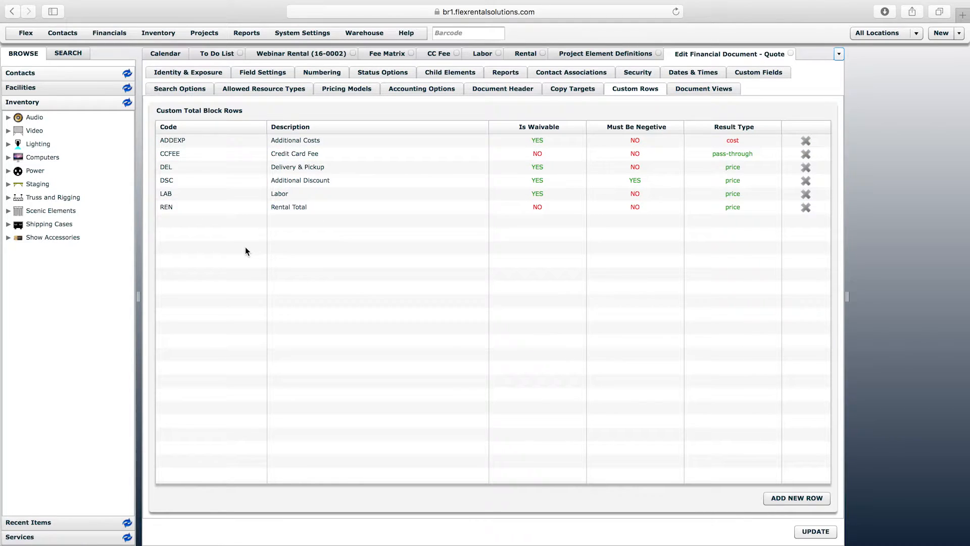
Examine the settings of a blank custom row, then the Credit Card Fee row's code and description.
click(799, 498)
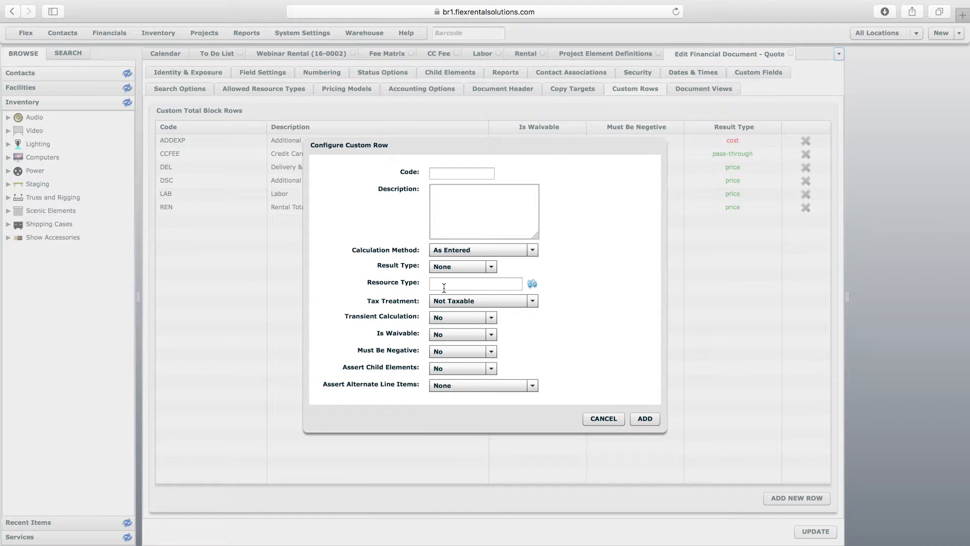
click(604, 418)
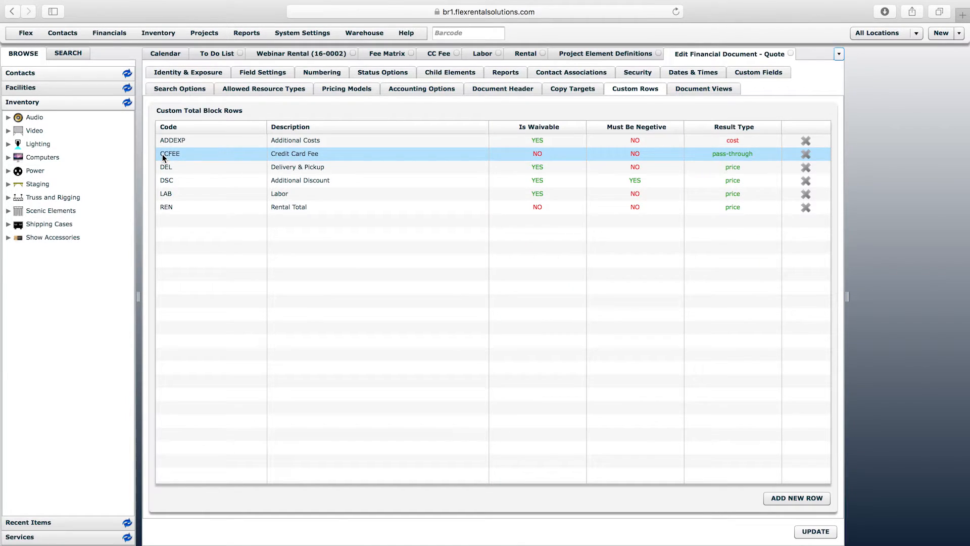
double_click(281, 154)
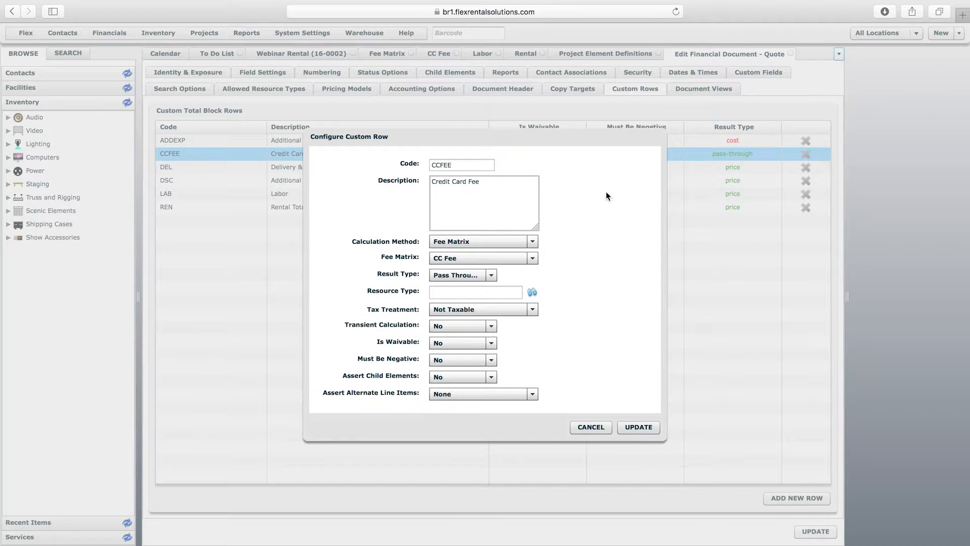
drag(463, 165, 429, 165)
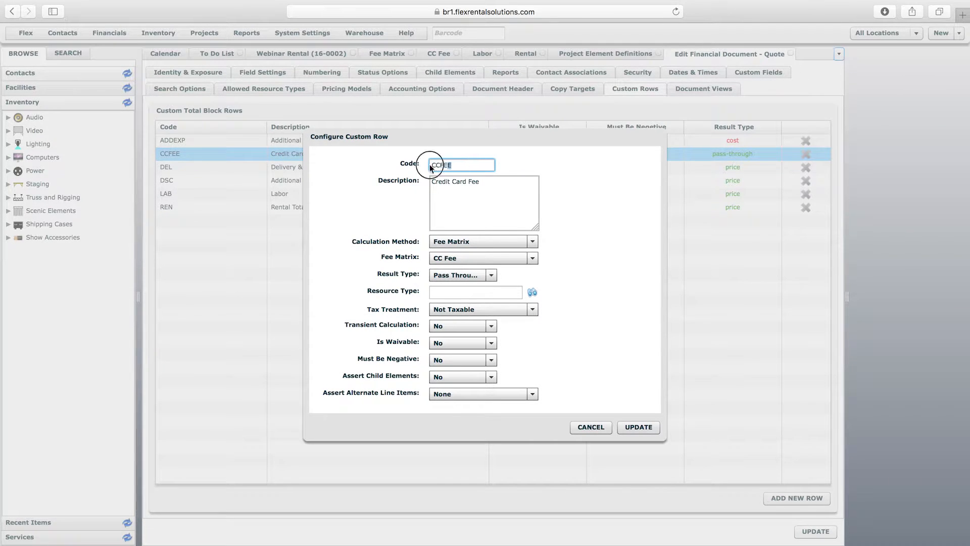
click(480, 165)
drag(461, 164, 420, 165)
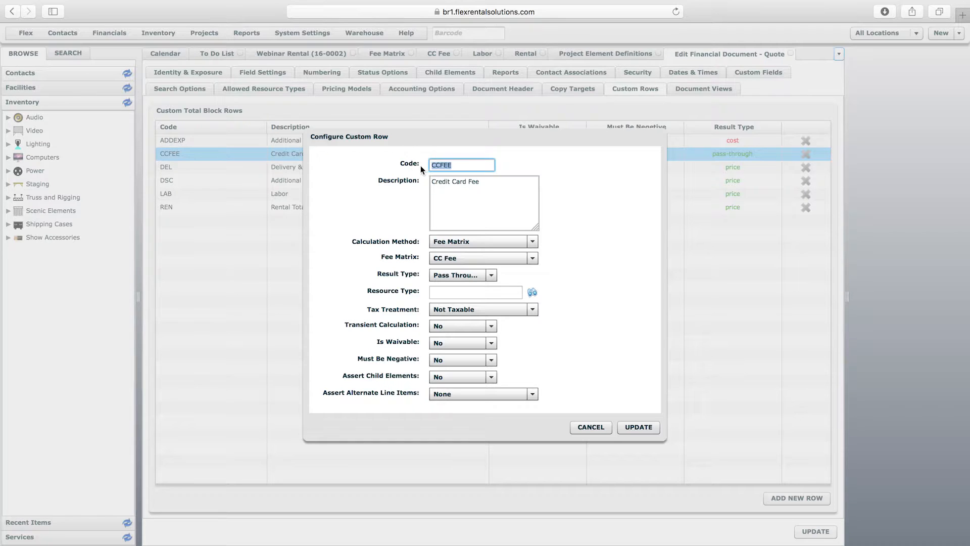
click(469, 165)
drag(500, 184, 430, 180)
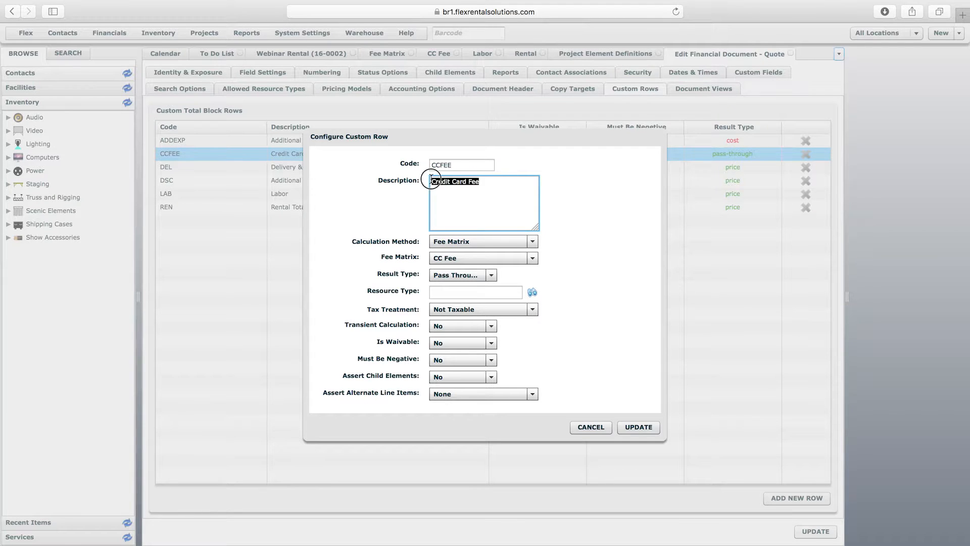
drag(407, 139, 462, 138)
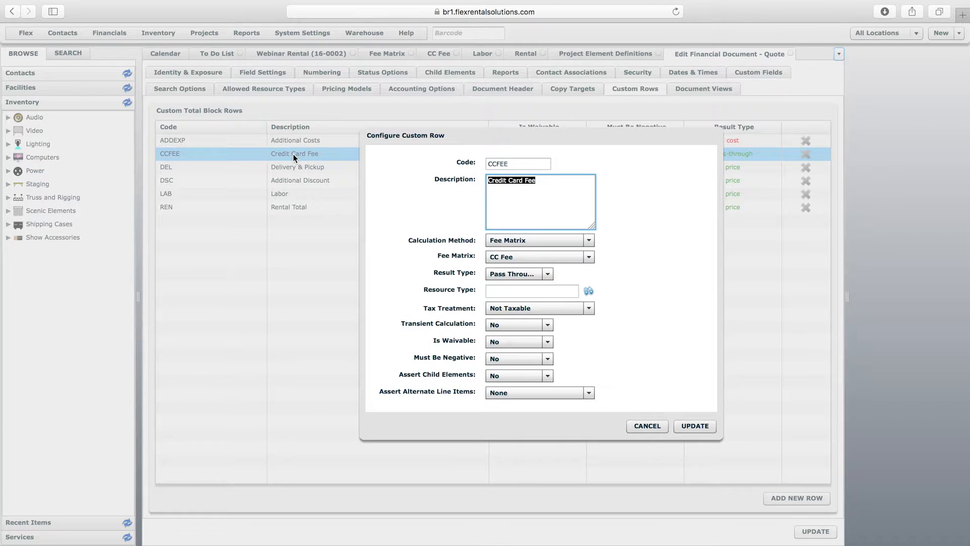
click(534, 190)
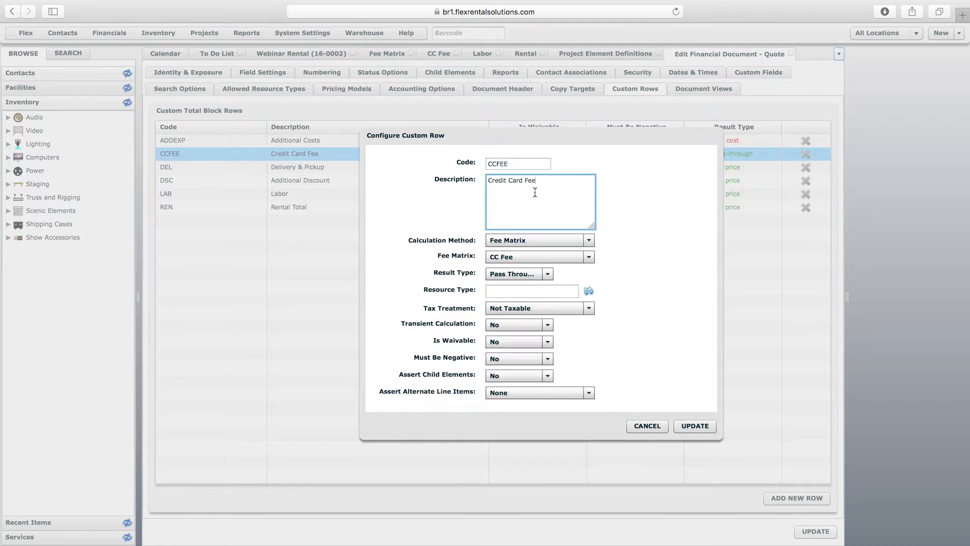
Review the Credit Card Fee row's calculation method, fee matrix and result type choices, keeping Fee Matrix, CC Fee and Pass Through.
click(584, 241)
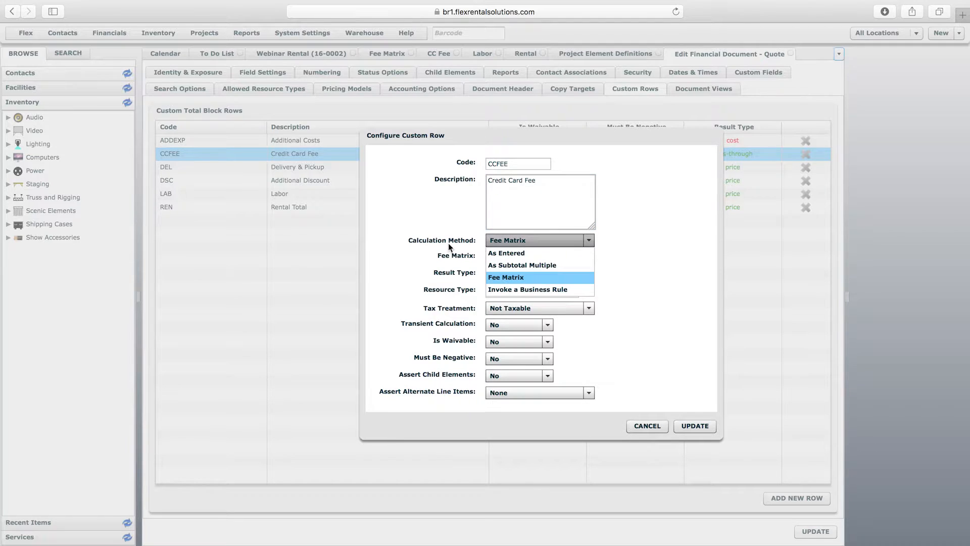
click(508, 277)
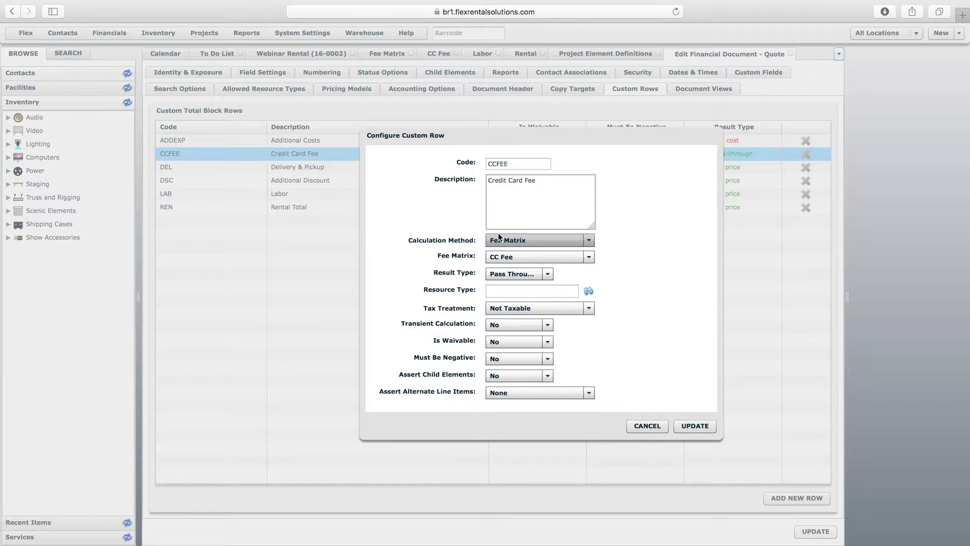
click(512, 258)
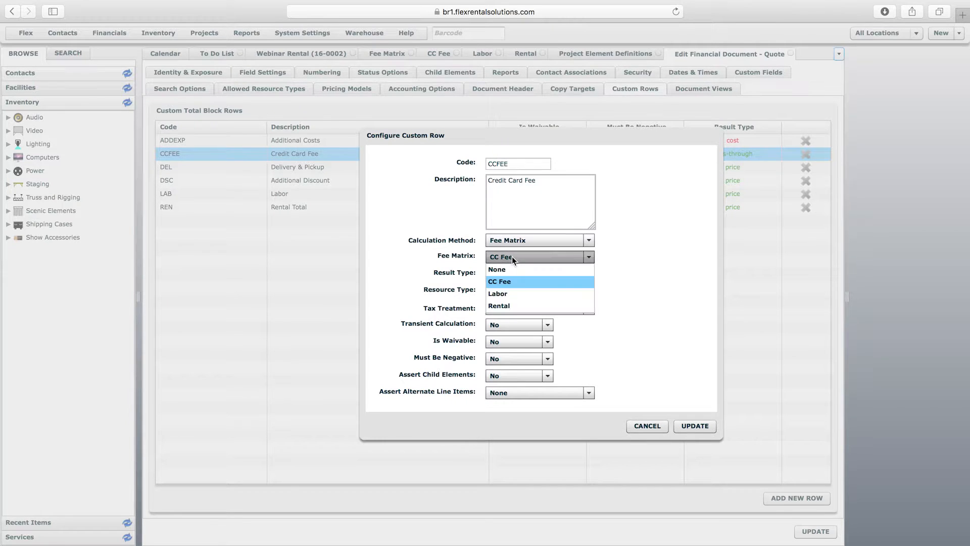
click(508, 282)
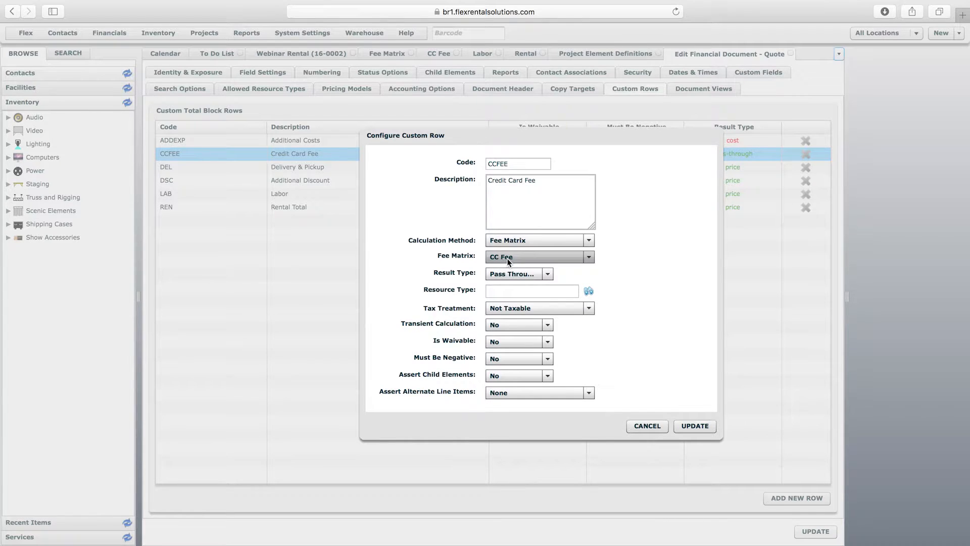
click(550, 273)
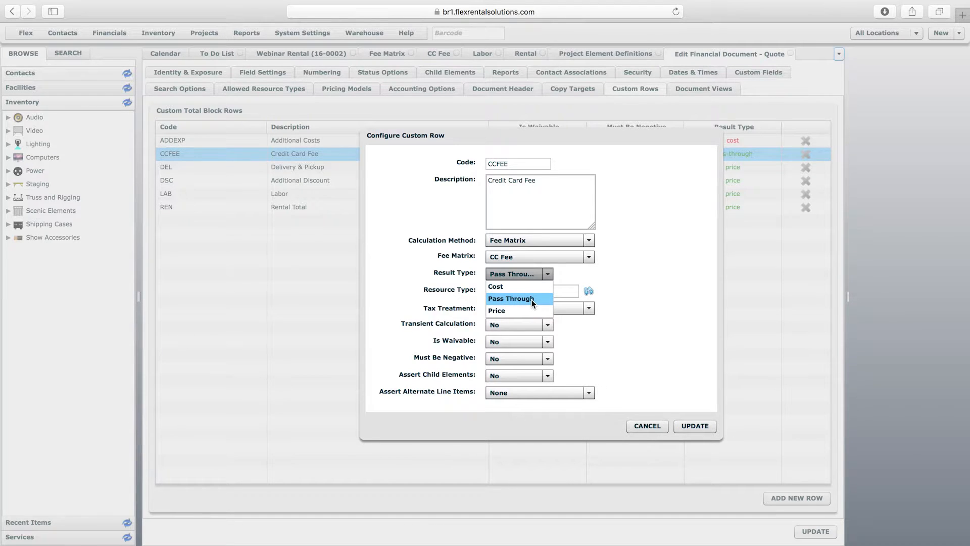
click(593, 274)
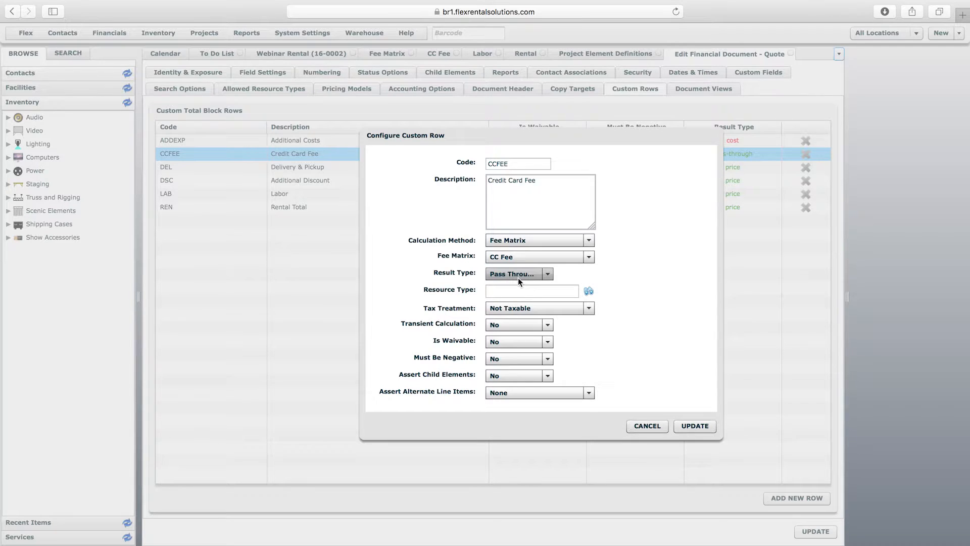
click(647, 426)
Examine the planned revenue and expenses for Credit Card Fee and Sales Tax in the Webinar Rental quote's job costing.
click(301, 54)
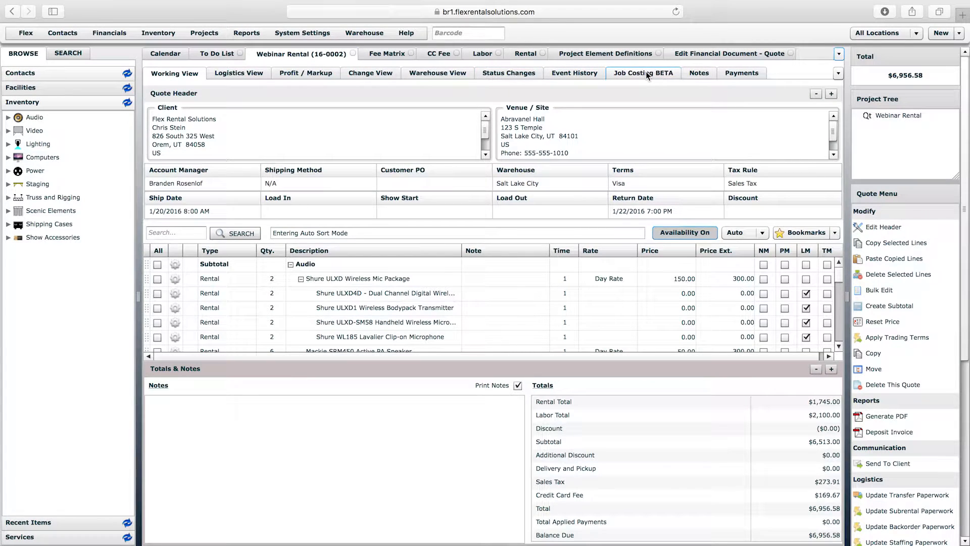
click(645, 72)
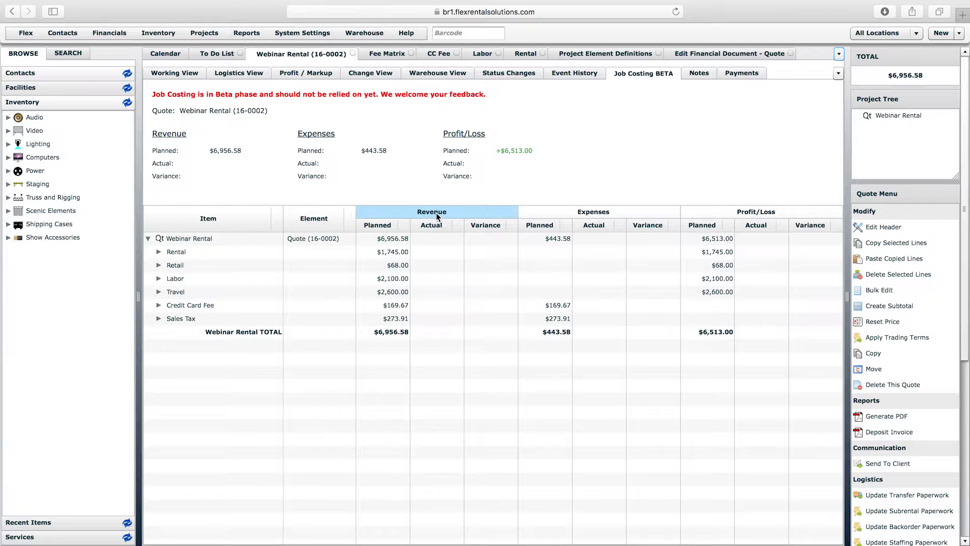
click(214, 309)
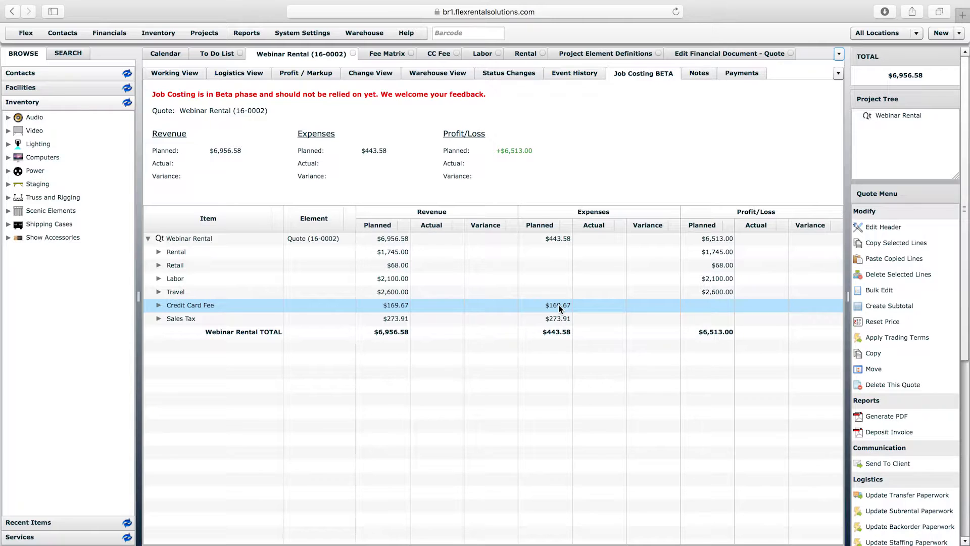
click(386, 322)
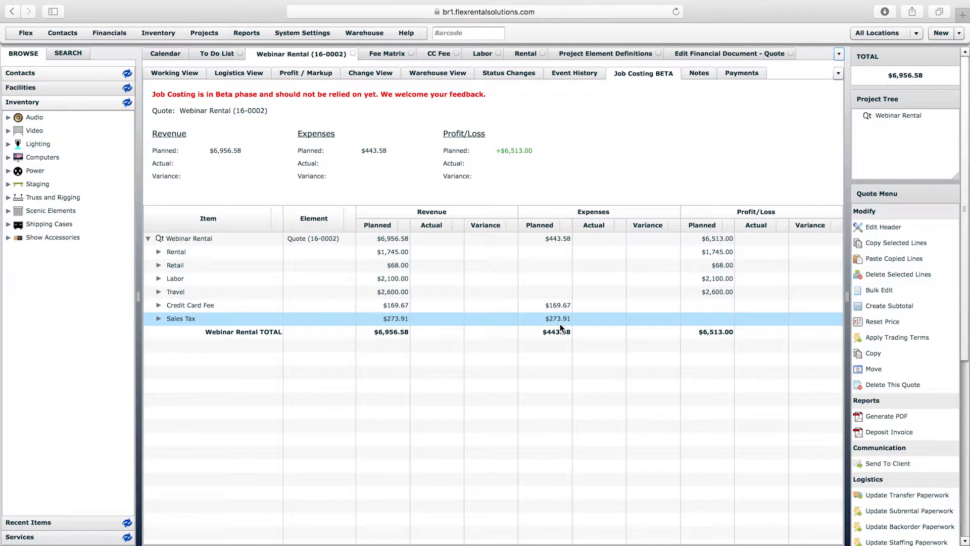
click(204, 309)
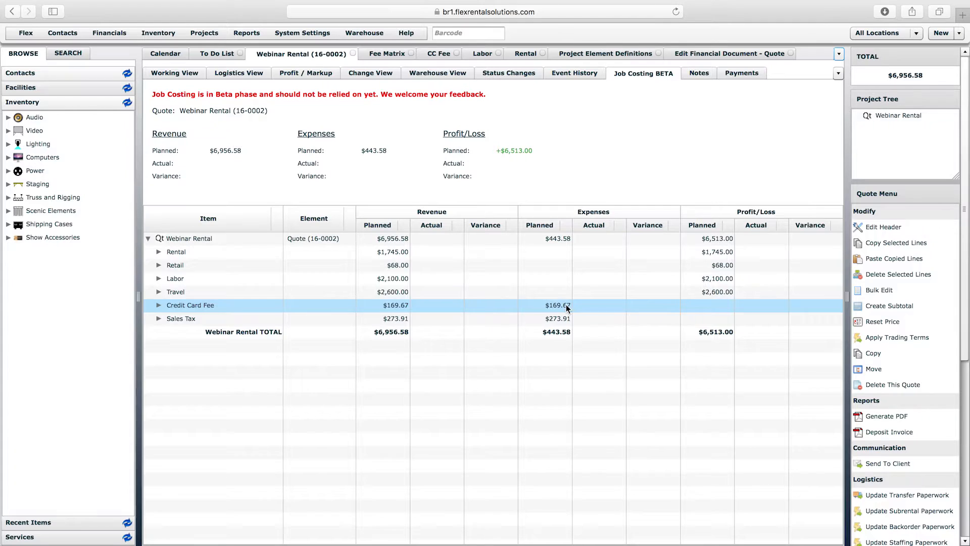
Review the Credit Card Fee row's tax treatment and transient calculation choices in the Quote definition, keeping Not Taxable and No.
click(709, 54)
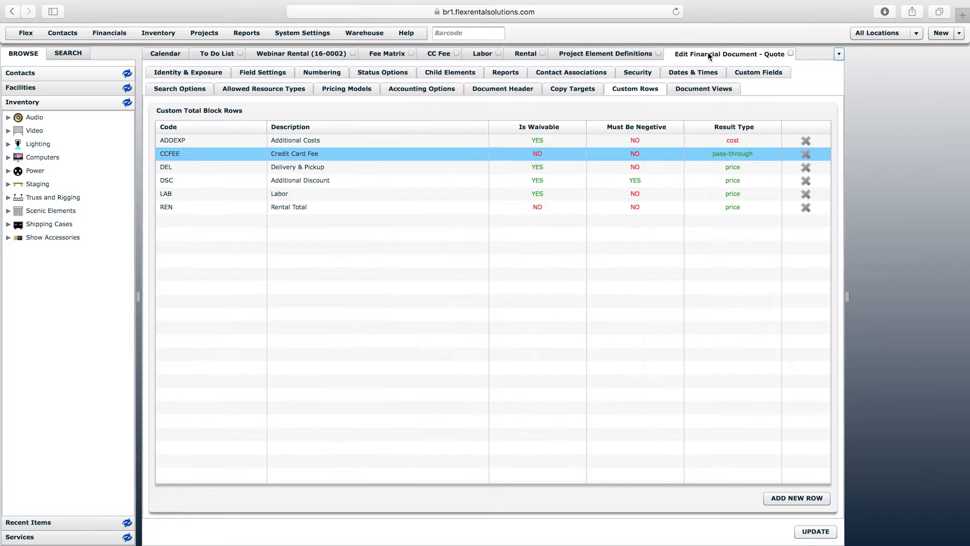
double_click(304, 154)
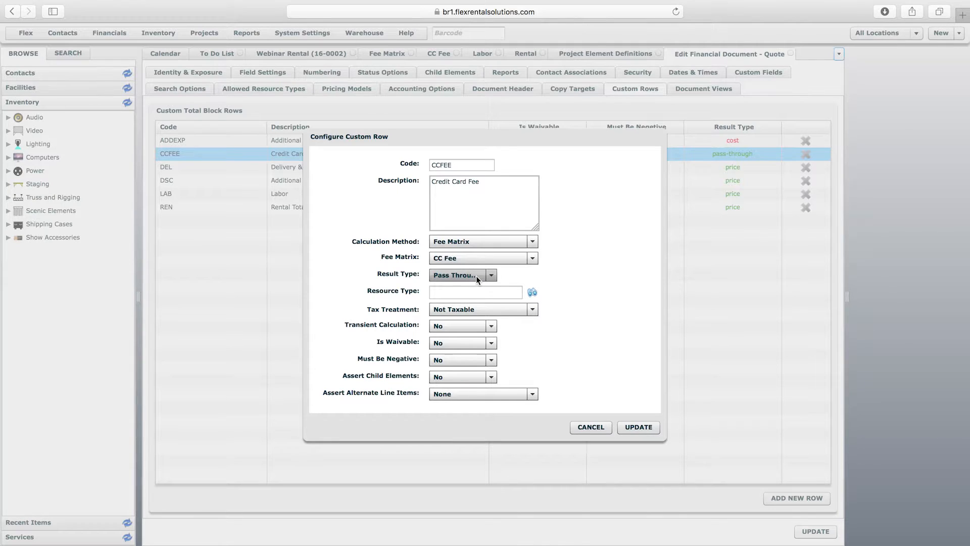
click(475, 292)
click(493, 310)
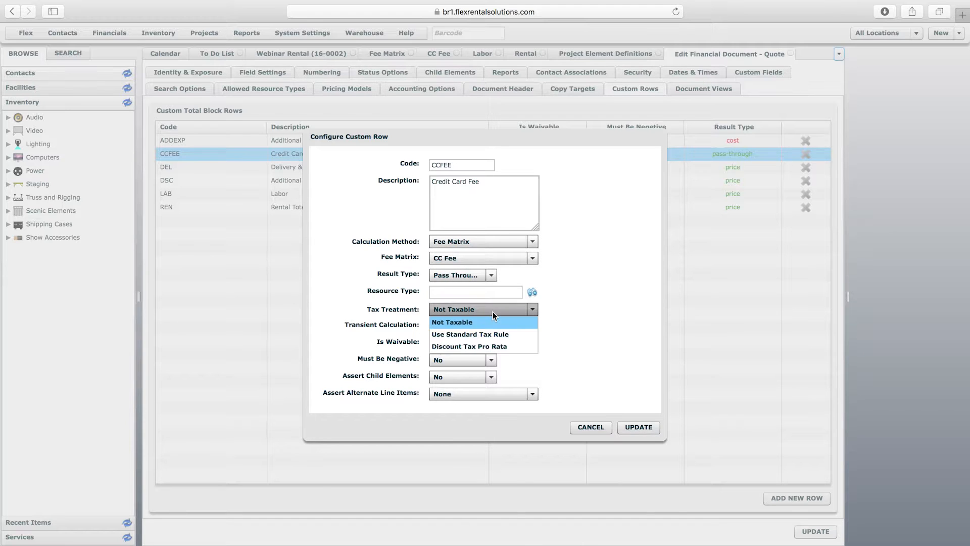
click(448, 323)
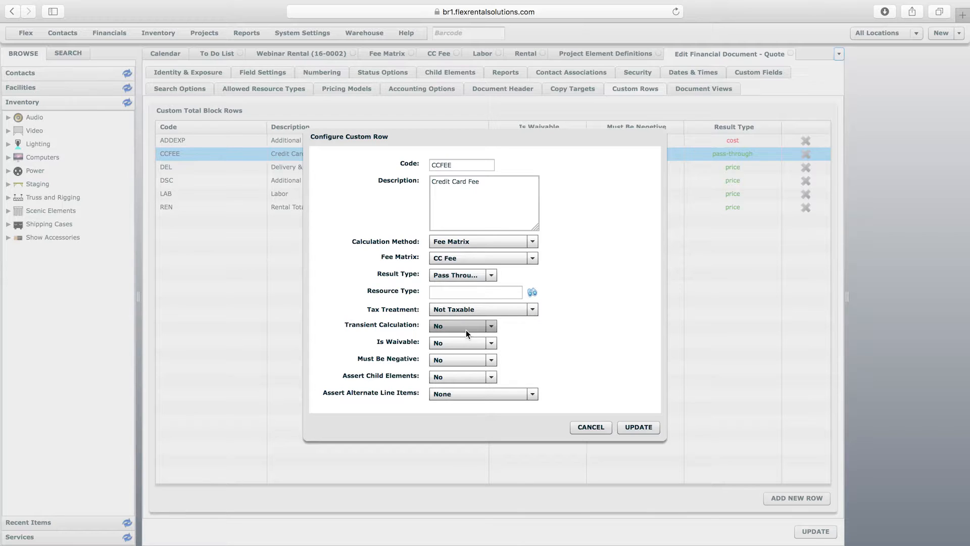
click(490, 327)
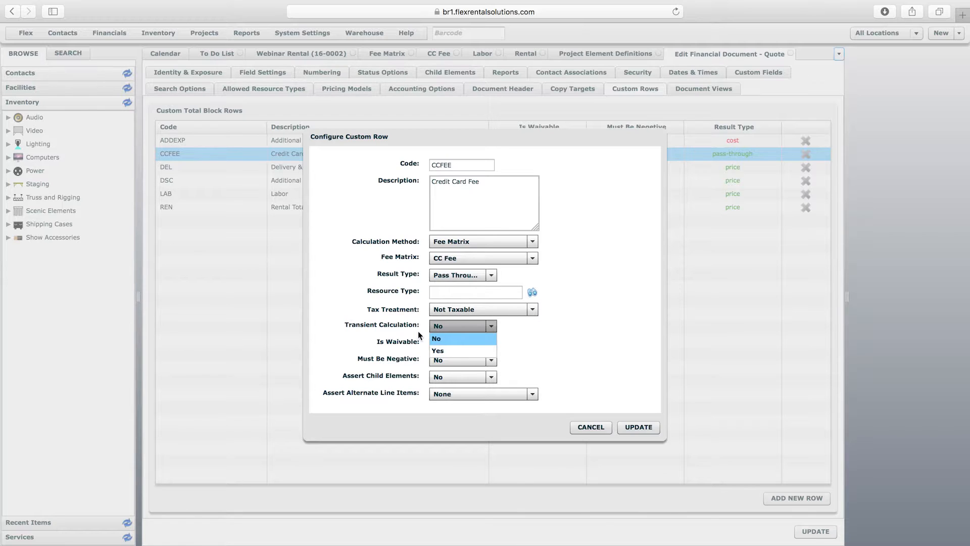
click(408, 332)
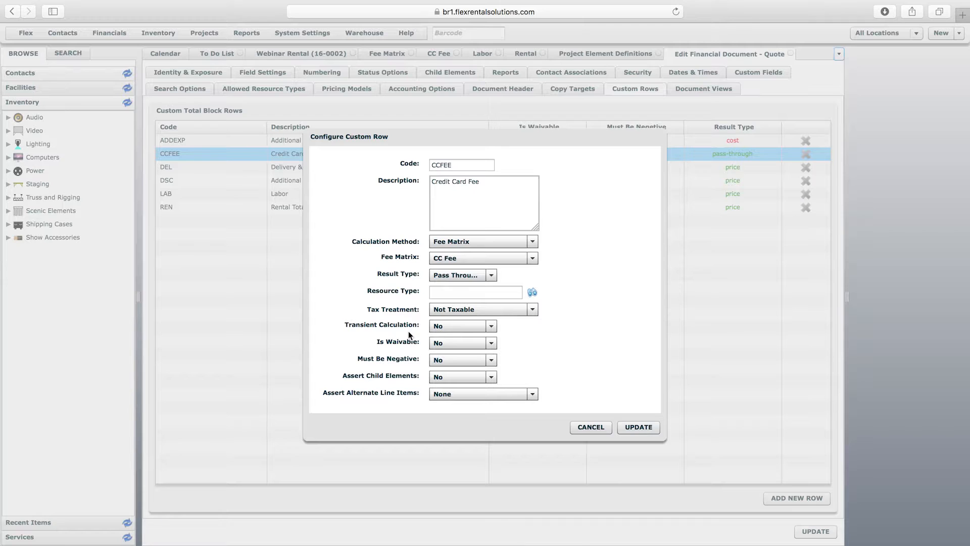
click(444, 328)
click(444, 350)
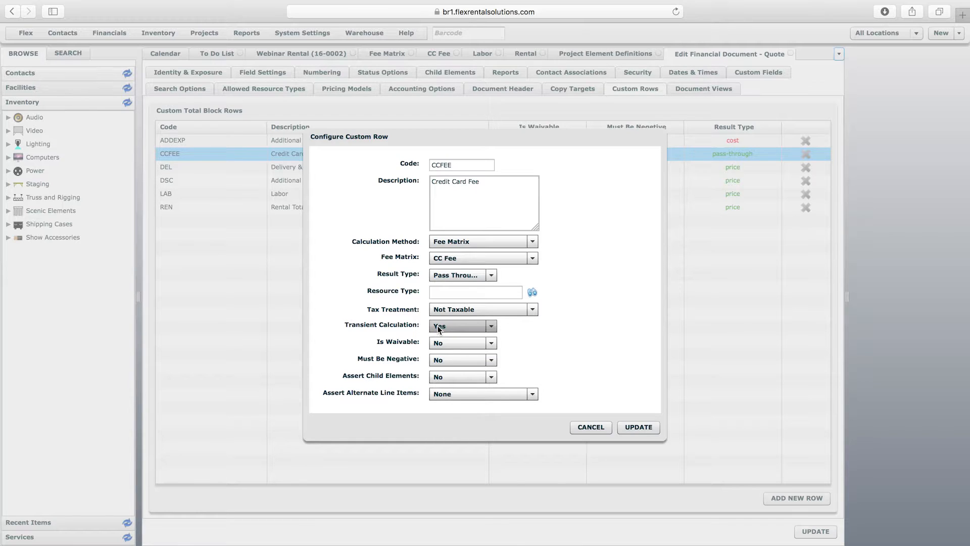
click(445, 327)
click(444, 338)
Make the Credit Card Fee custom row waivable and update the row.
click(449, 343)
click(447, 367)
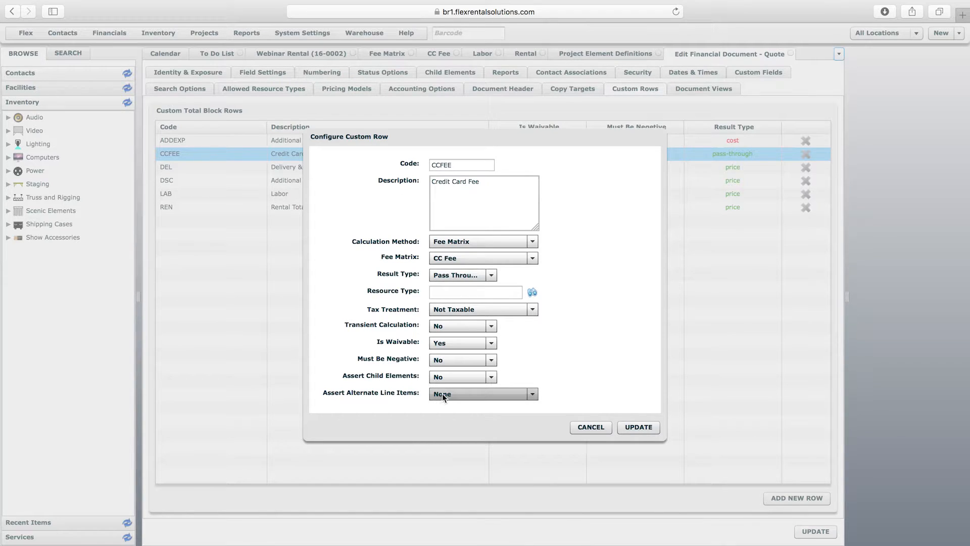
click(639, 427)
click(485, 306)
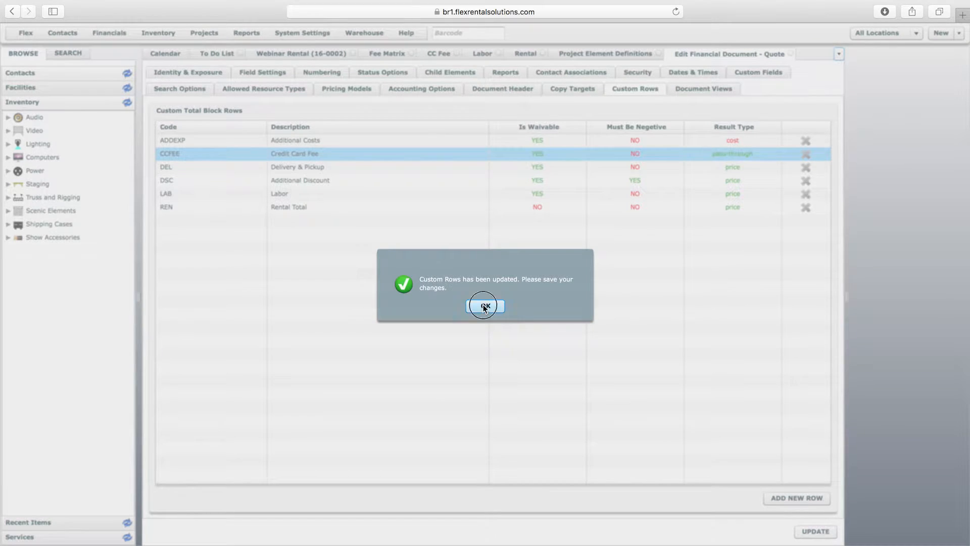
Look over the blank custom row form and the Quote definition's financial document views.
click(771, 499)
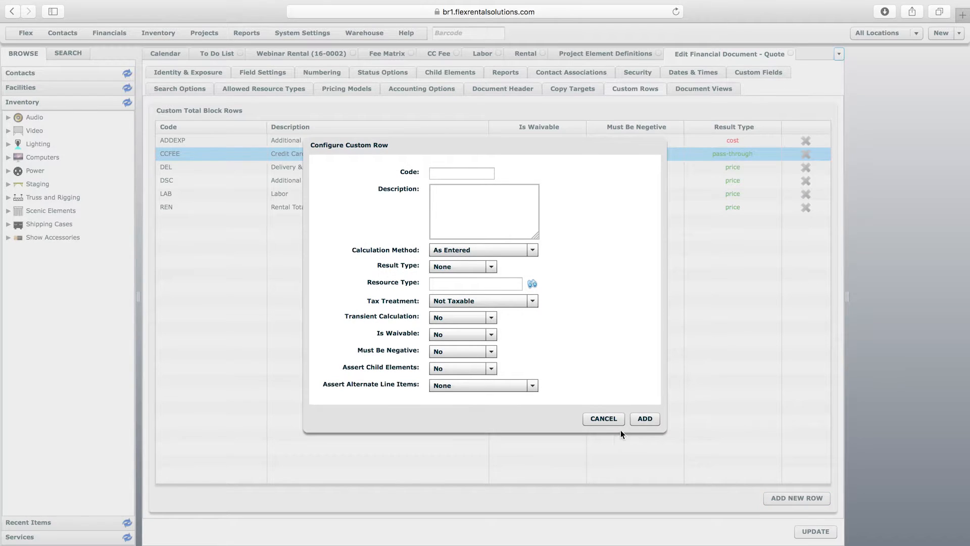
click(600, 418)
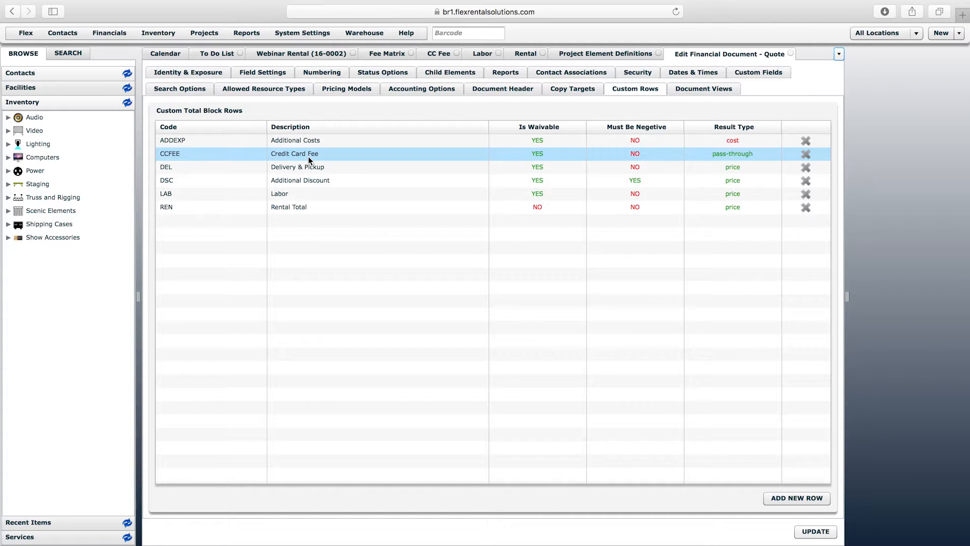
click(702, 89)
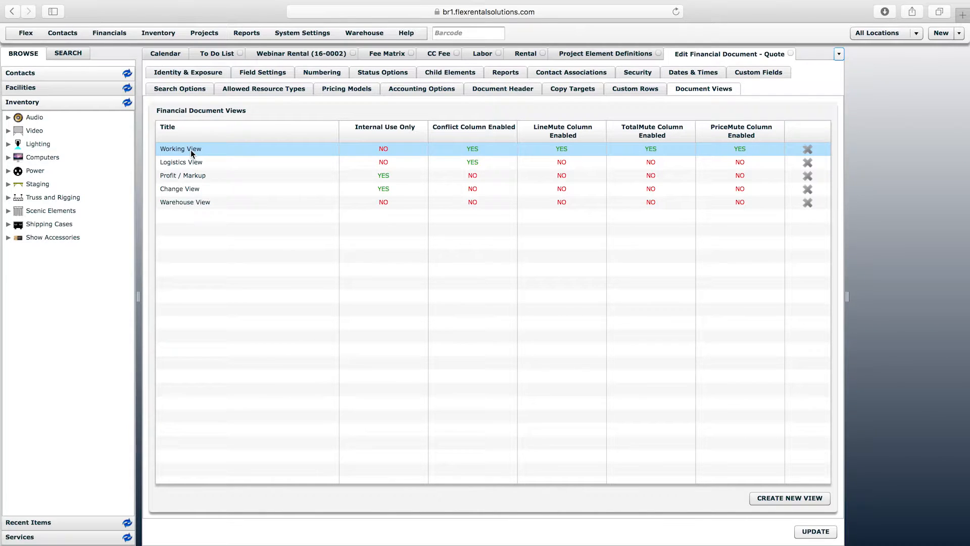
click(635, 89)
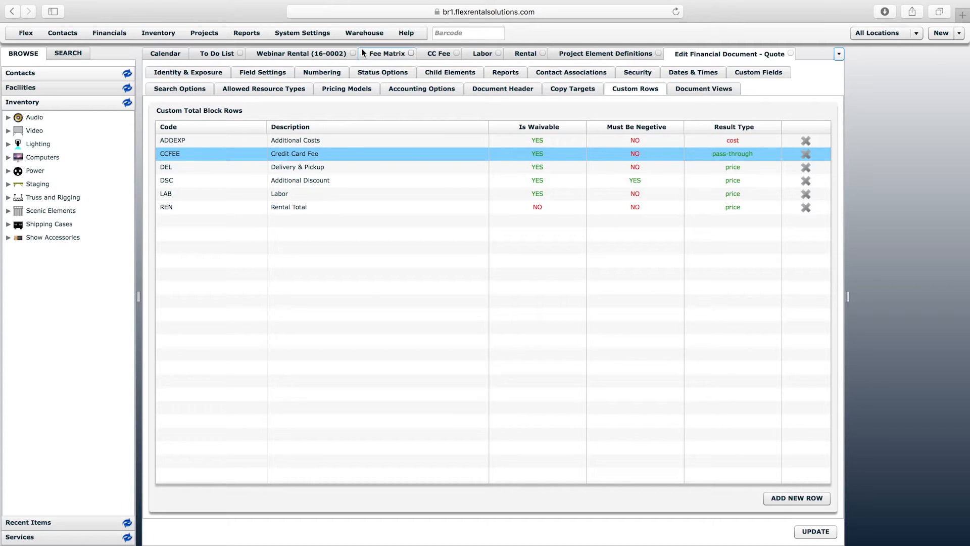
Return to the Webinar Rental quote's working view and look over its totals.
click(301, 54)
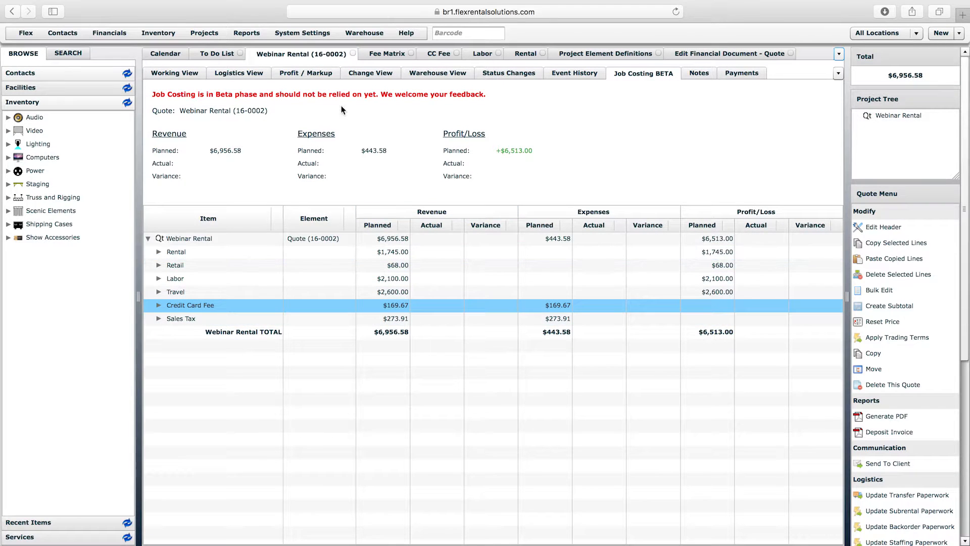
click(196, 76)
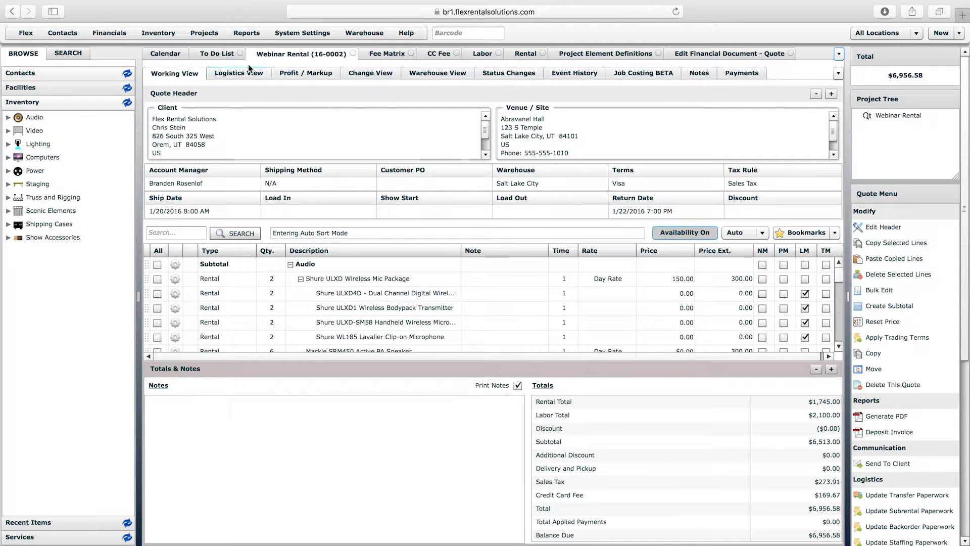
Open the total block rows of the Working View document view in the Quote element definition.
click(203, 31)
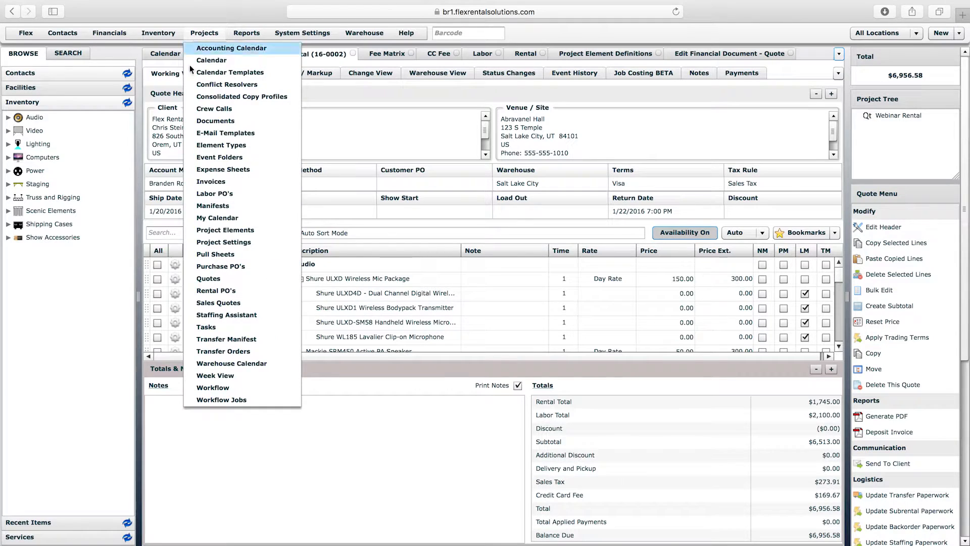
click(213, 231)
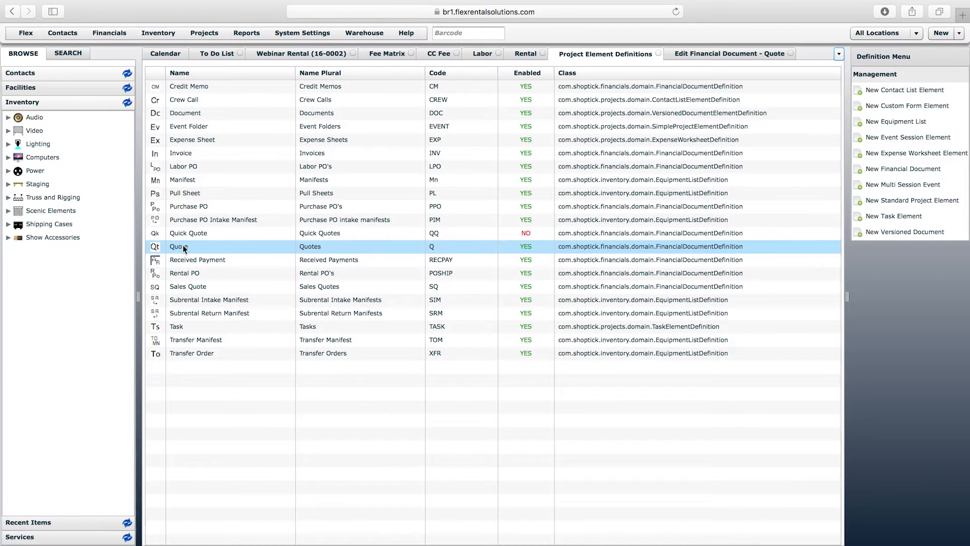
double_click(184, 246)
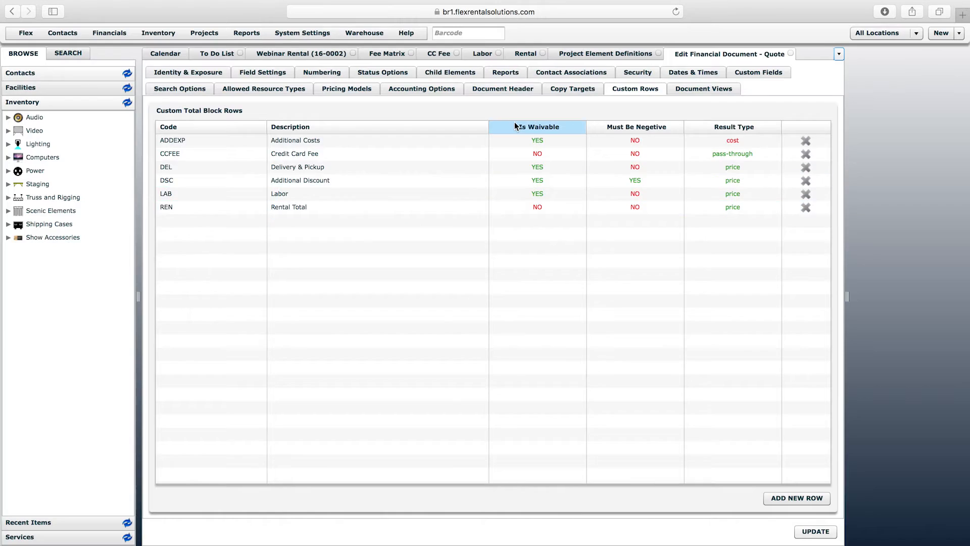
click(710, 87)
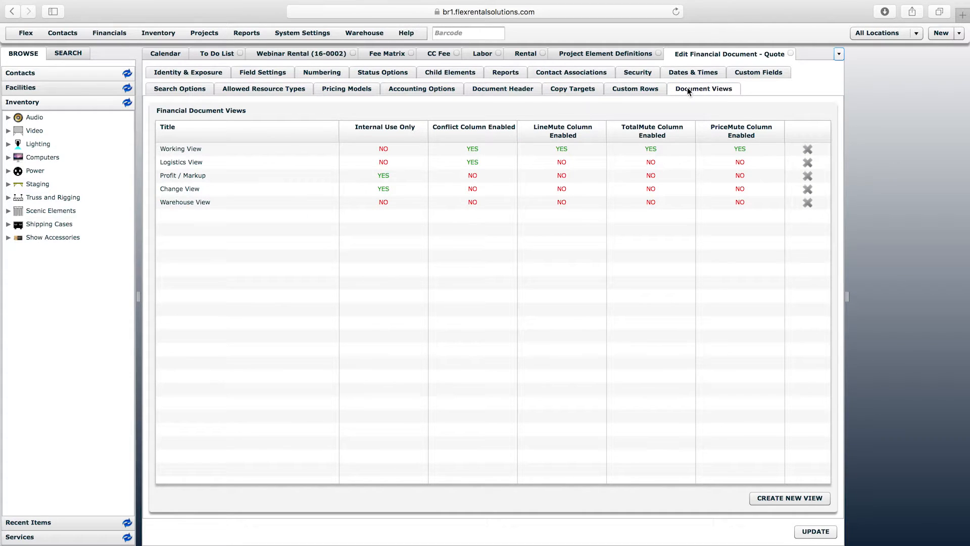
double_click(178, 149)
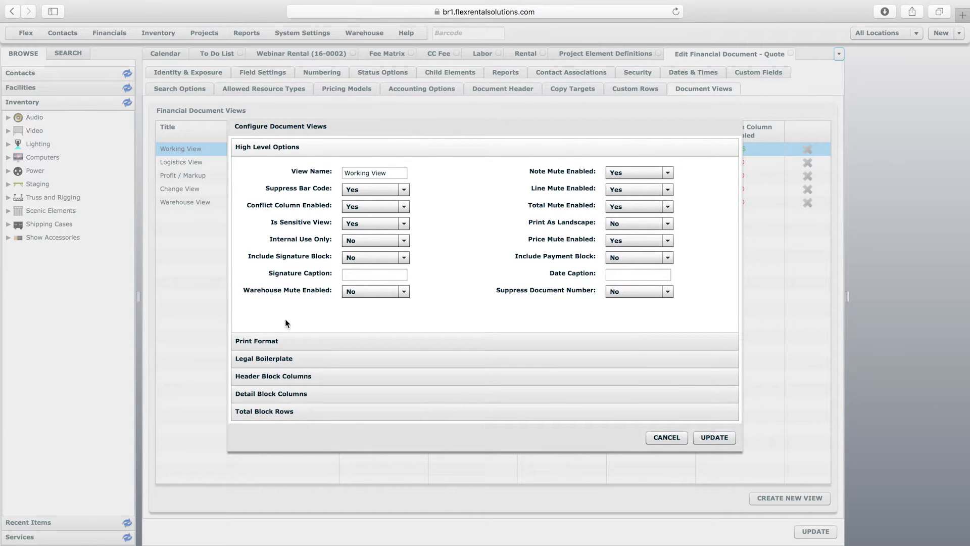
click(291, 415)
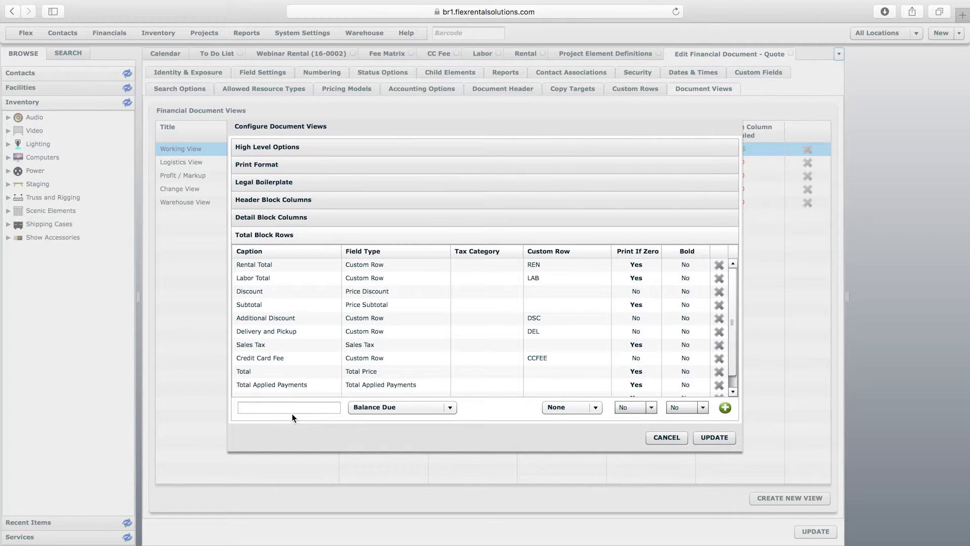
Delete the Credit Card Fee row from the Working View's total block rows.
click(268, 359)
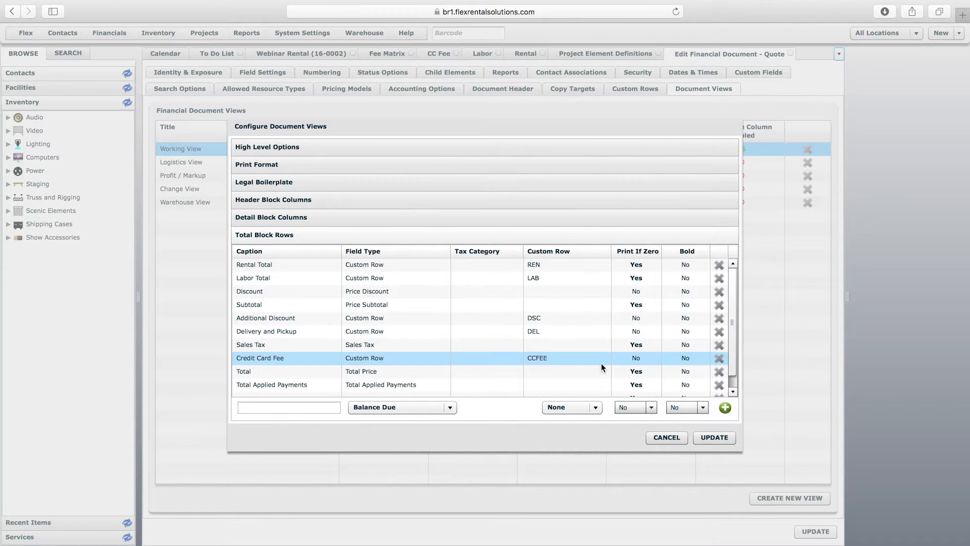
scroll(721, 360, down, 1)
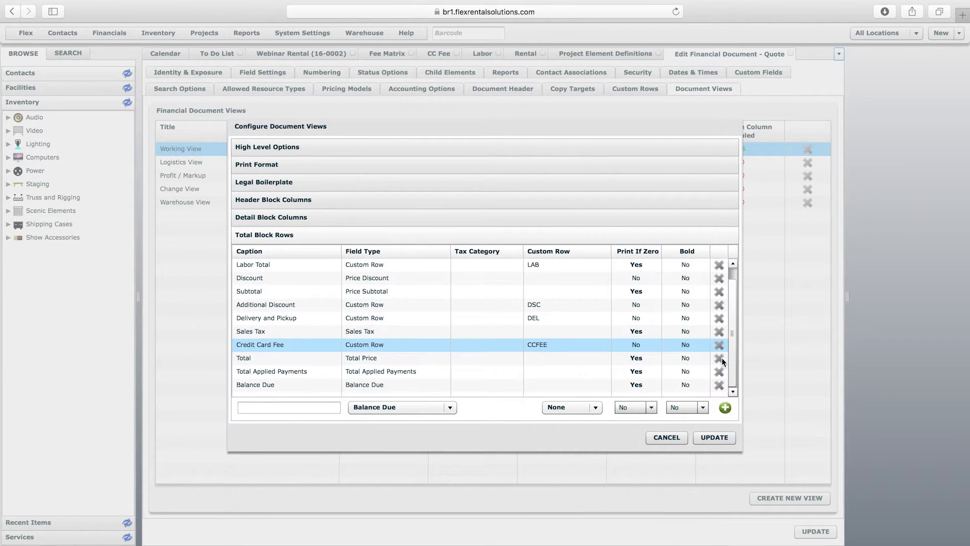
click(719, 344)
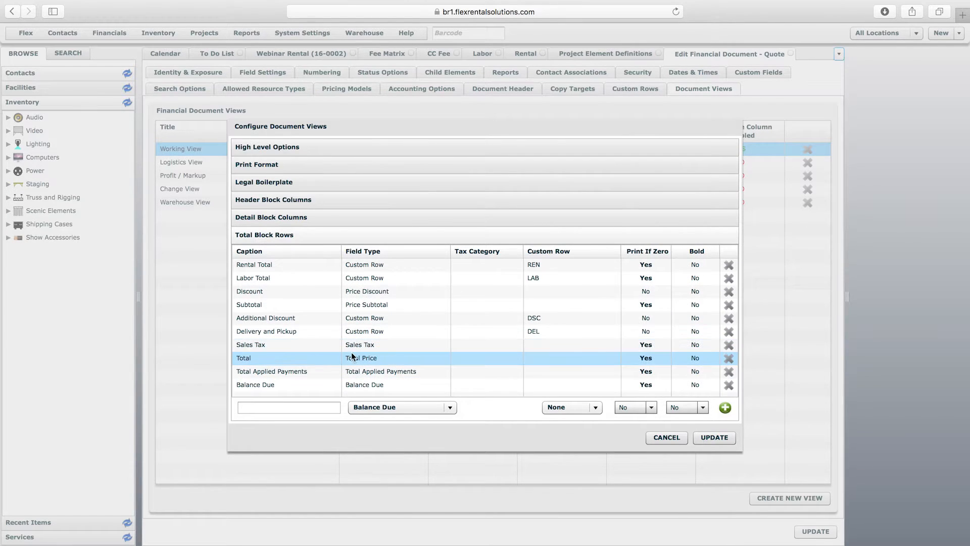
Add a total block row captioned Credit Card Fee with field type Custom Row and custom row CCFEE, keeping Print If Zero and Bold at No.
click(279, 408)
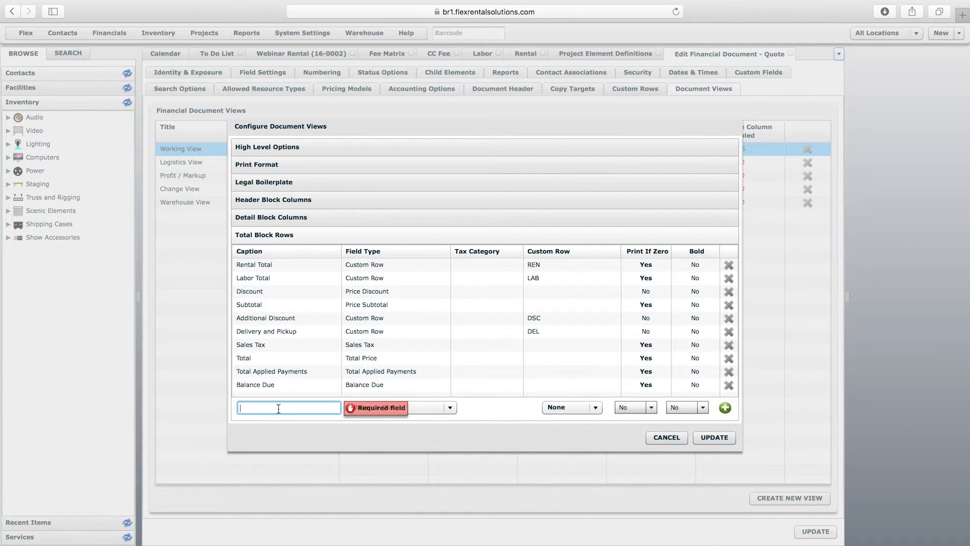
text(Credit)
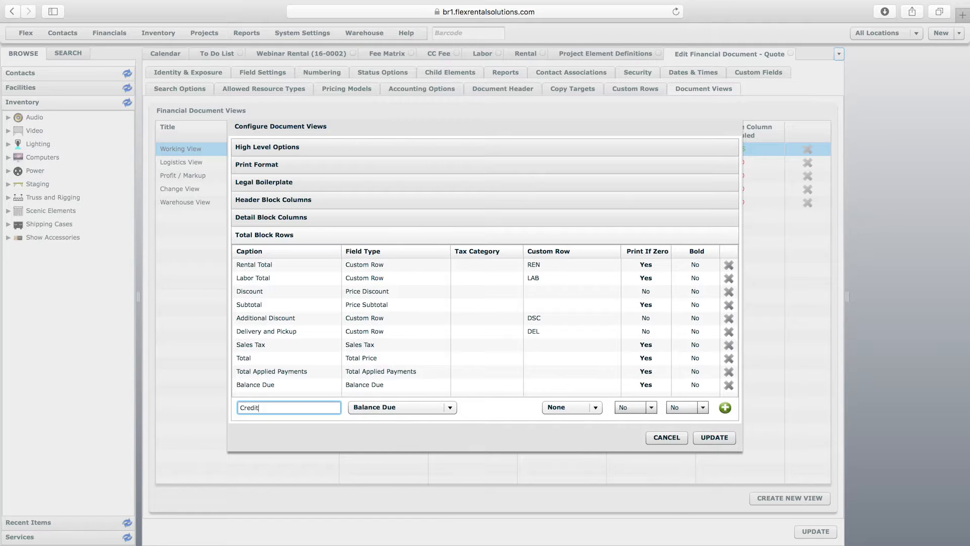
text( Card Fee)
click(381, 405)
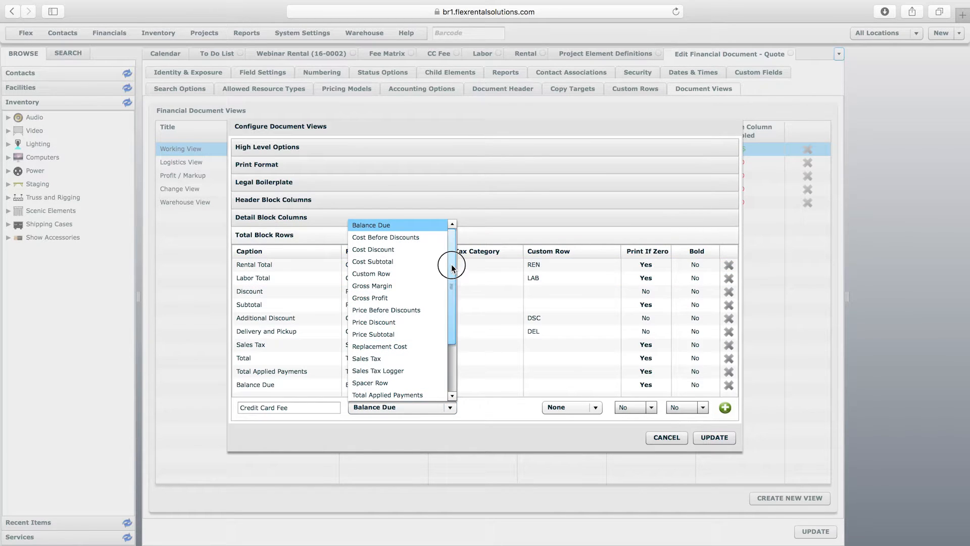
drag(451, 264, 451, 273)
click(375, 262)
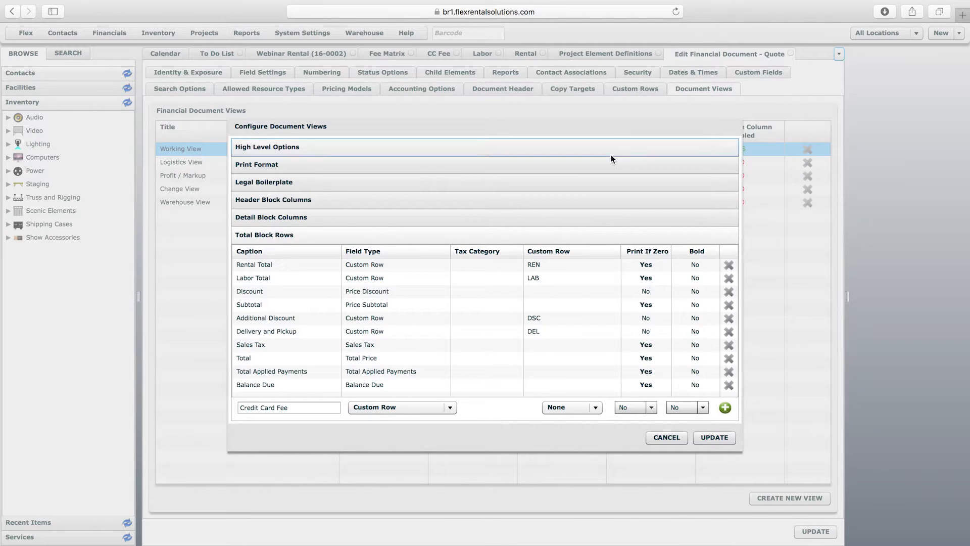
click(564, 407)
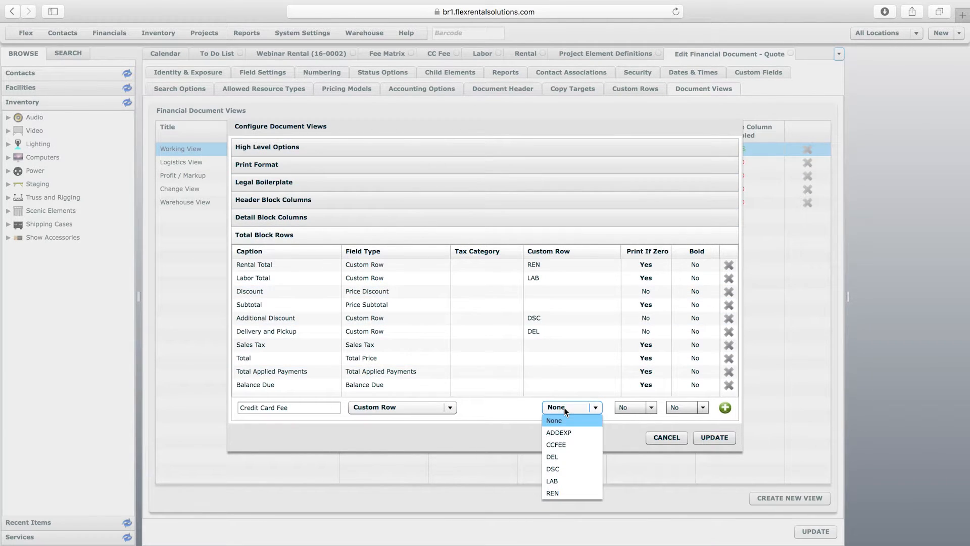
click(558, 444)
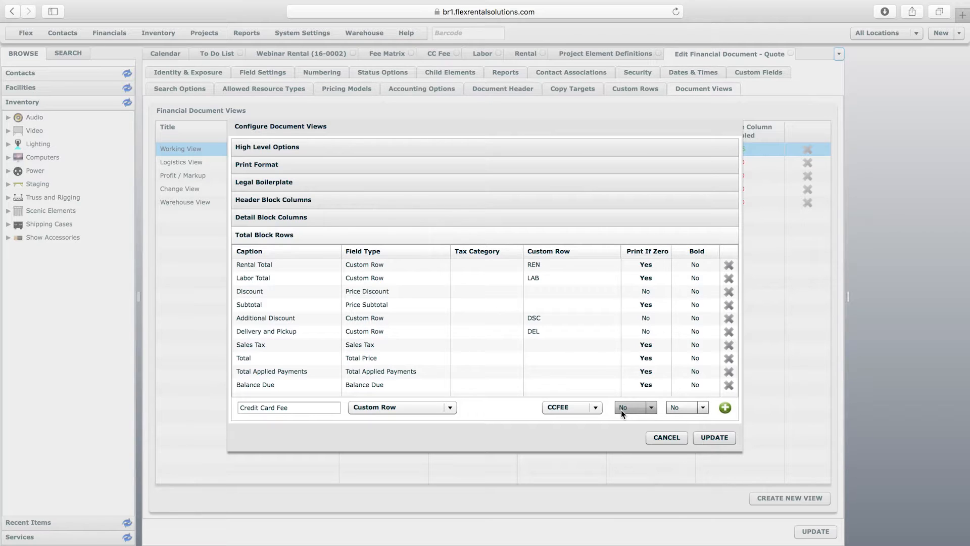
drag(240, 407, 309, 407)
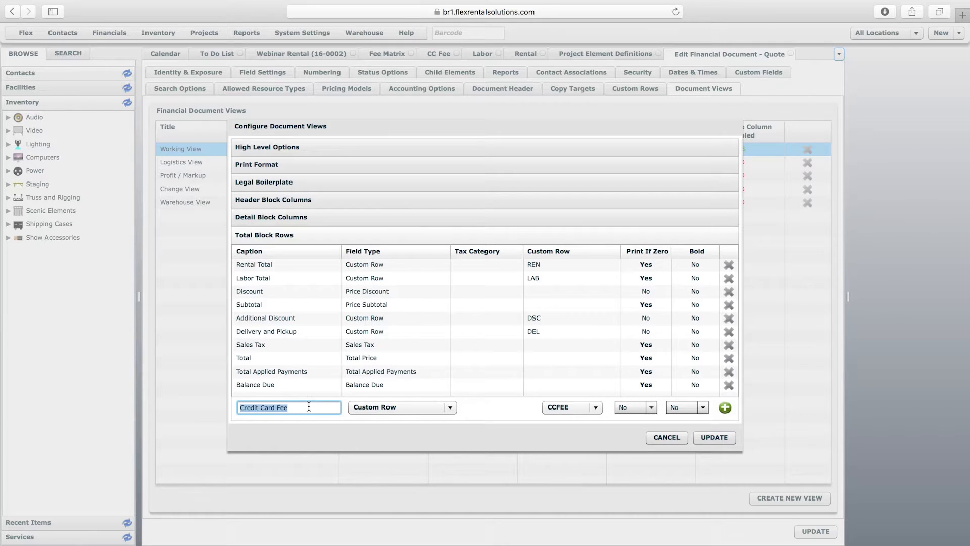
click(308, 407)
click(725, 407)
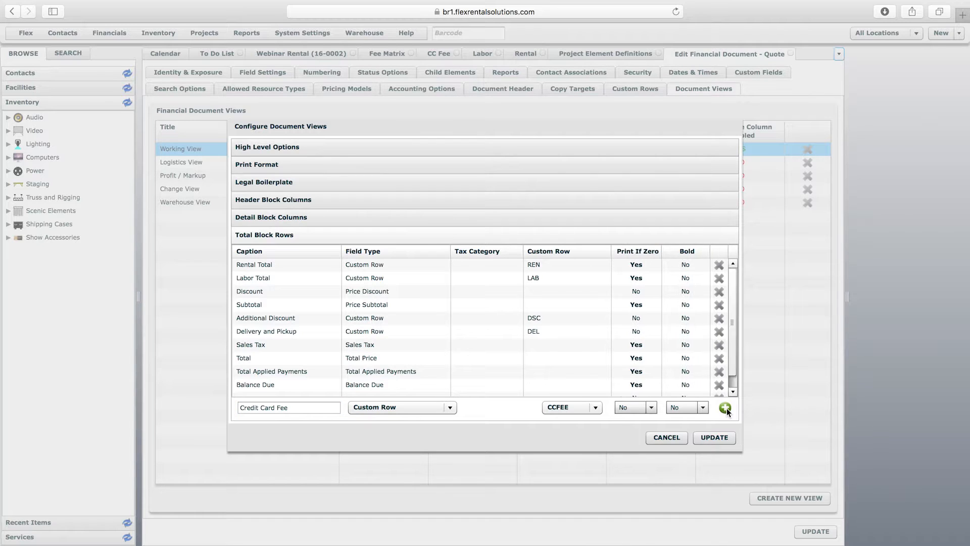
Move the new Credit Card Fee row between Sales Tax and Total in the total block rows.
scroll(732, 374, down, 1)
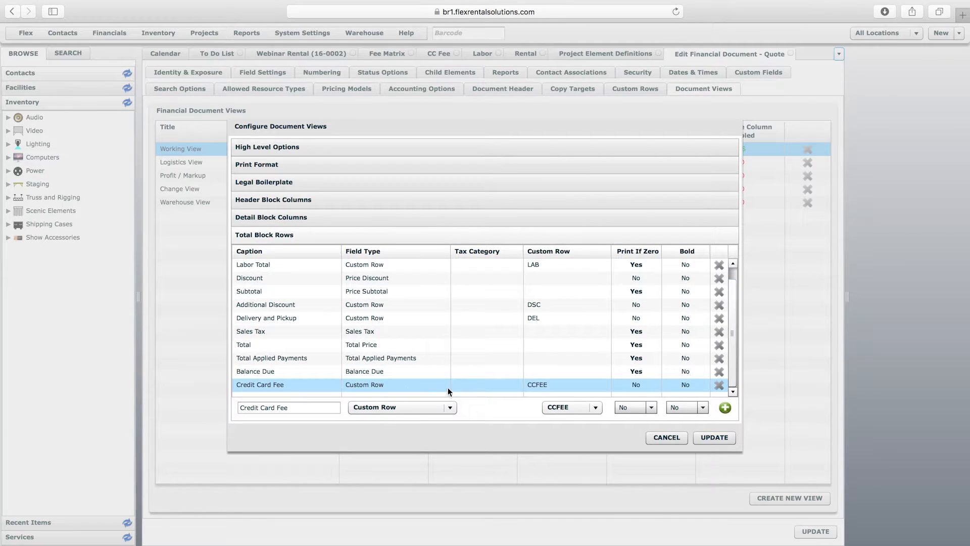
drag(250, 387, 258, 338)
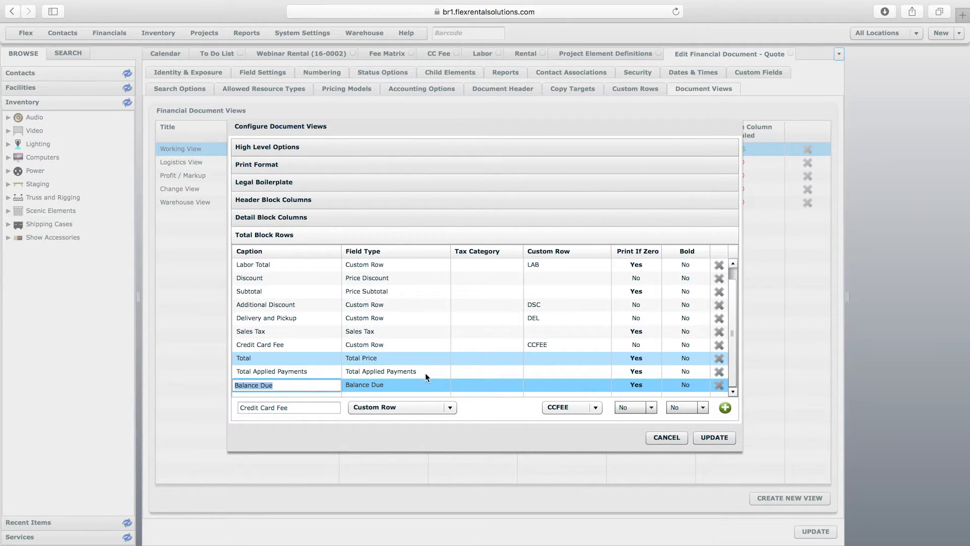
click(527, 409)
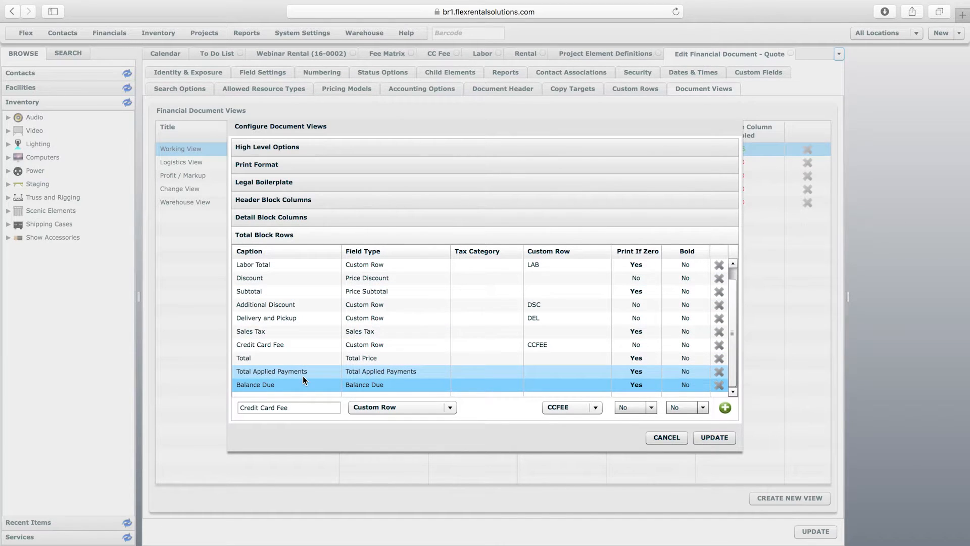
Update the Working View configuration and save the Quote definition.
click(725, 442)
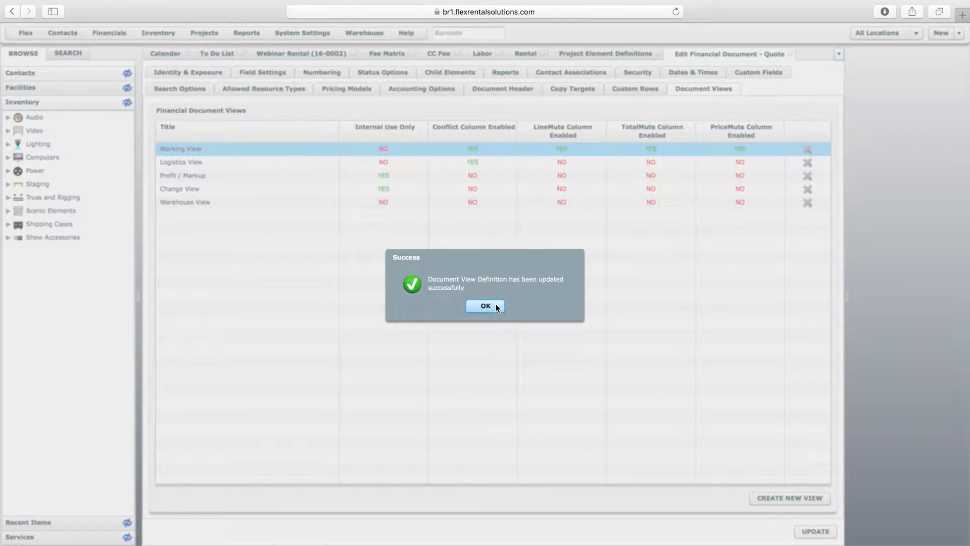
click(490, 305)
click(815, 531)
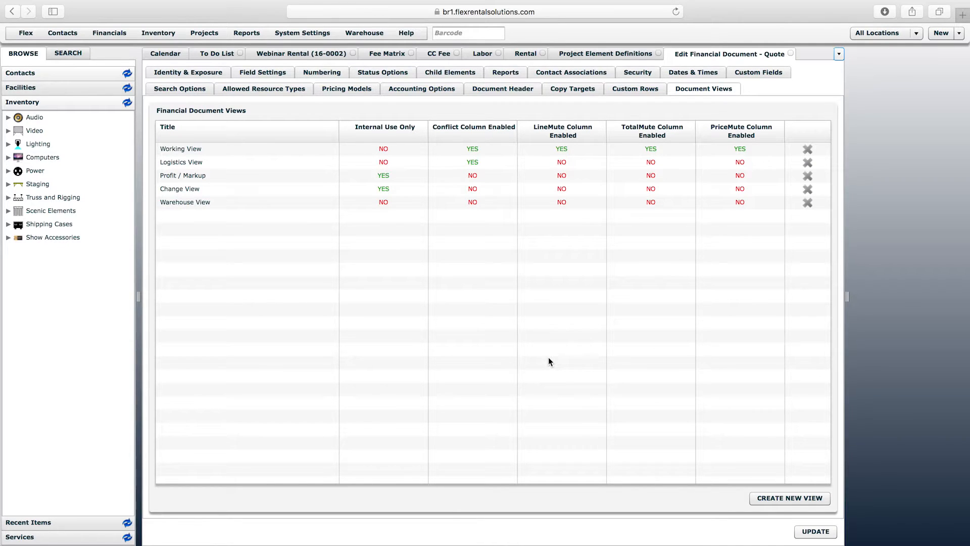
Reload the Webinar Rental quote and check the Credit Card Fee row in its totals.
click(322, 54)
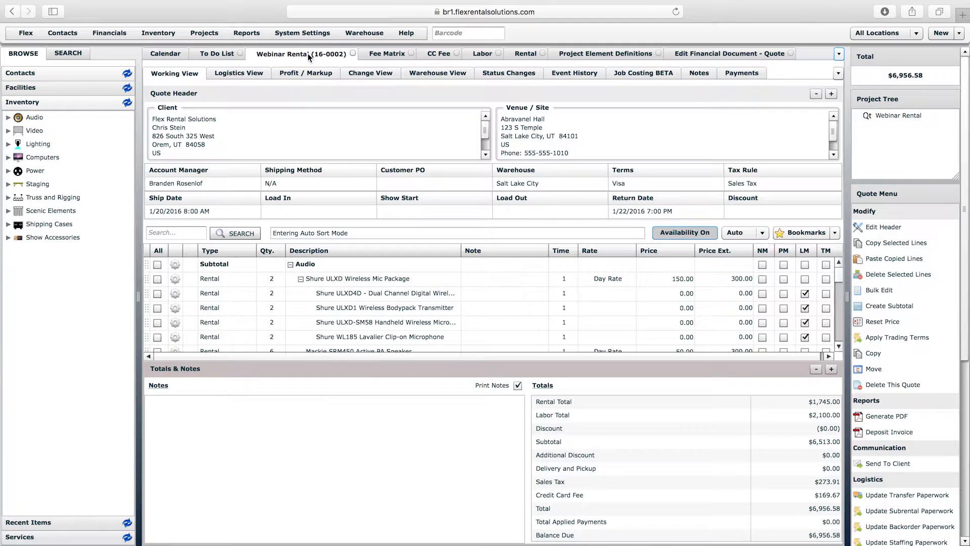
right_click(308, 53)
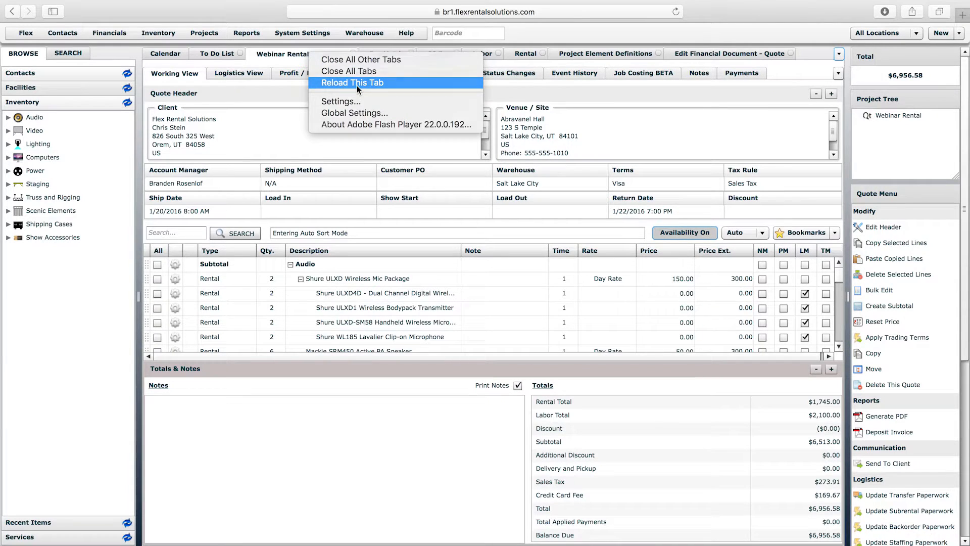
click(356, 86)
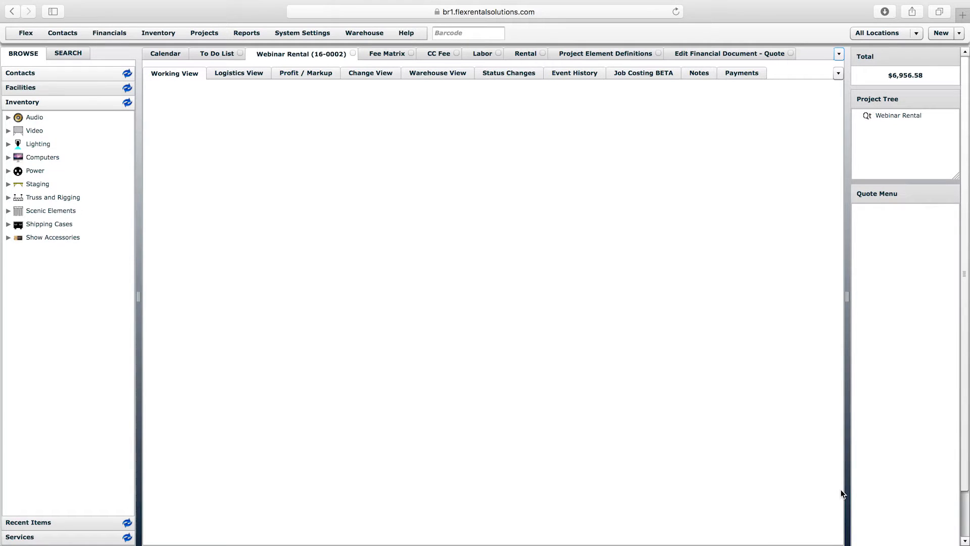
click(830, 538)
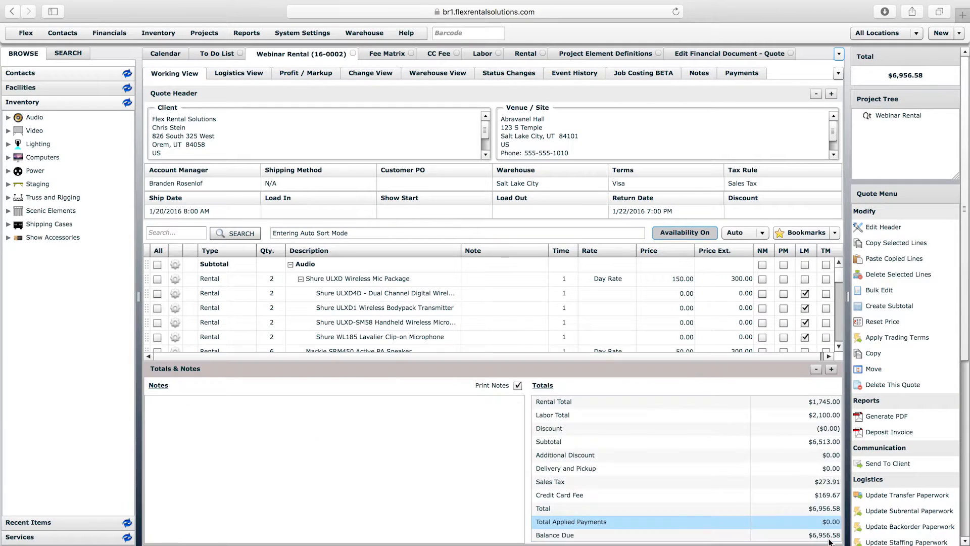
click(579, 498)
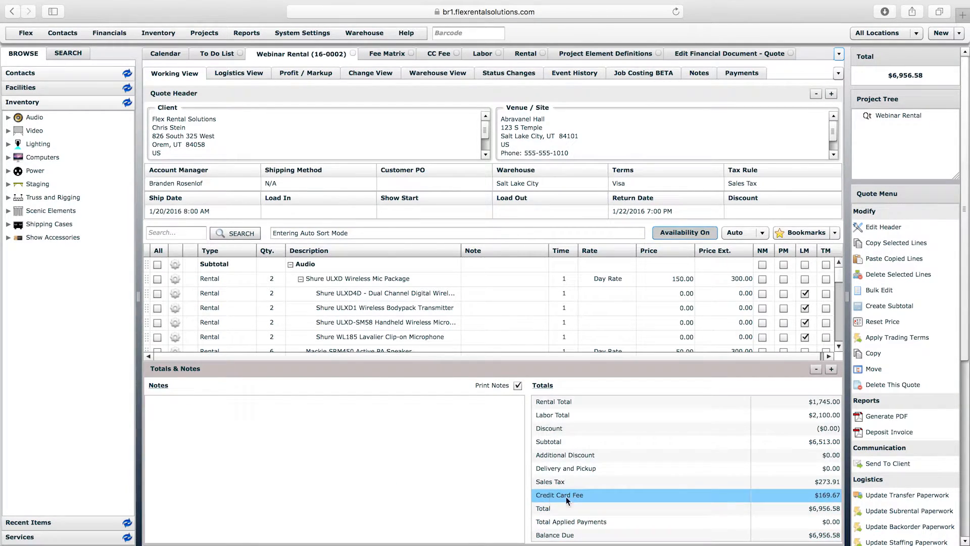
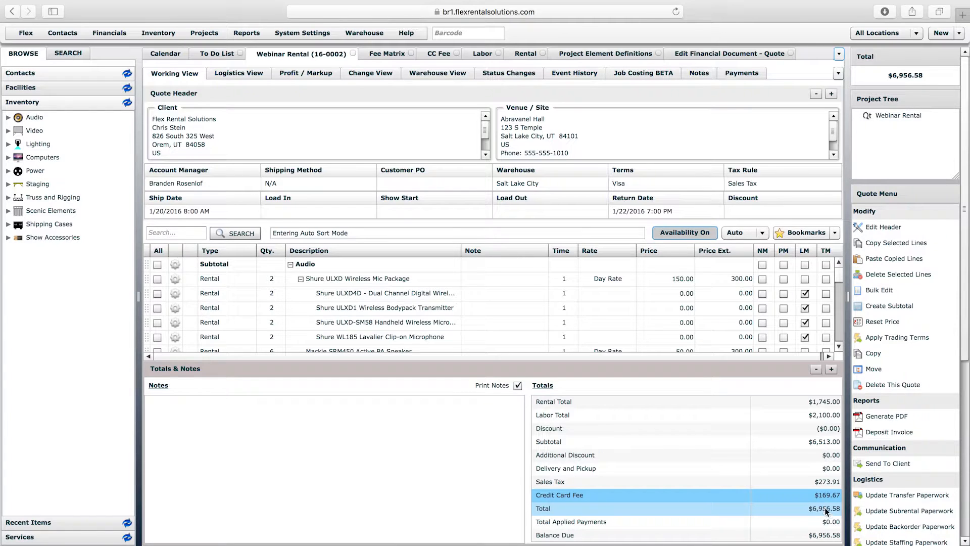
Set the Webinar Rental quote's terms to AMEX.
click(676, 185)
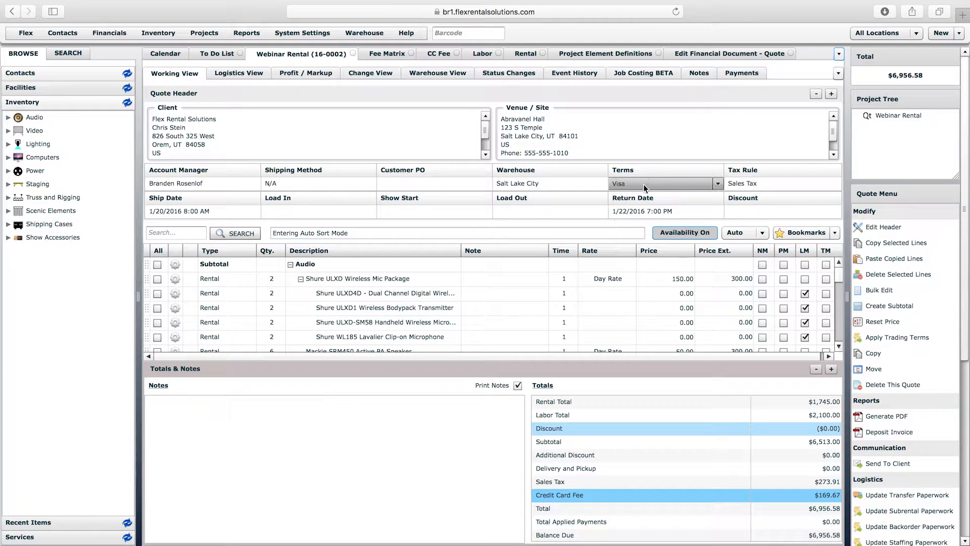
click(644, 184)
click(633, 209)
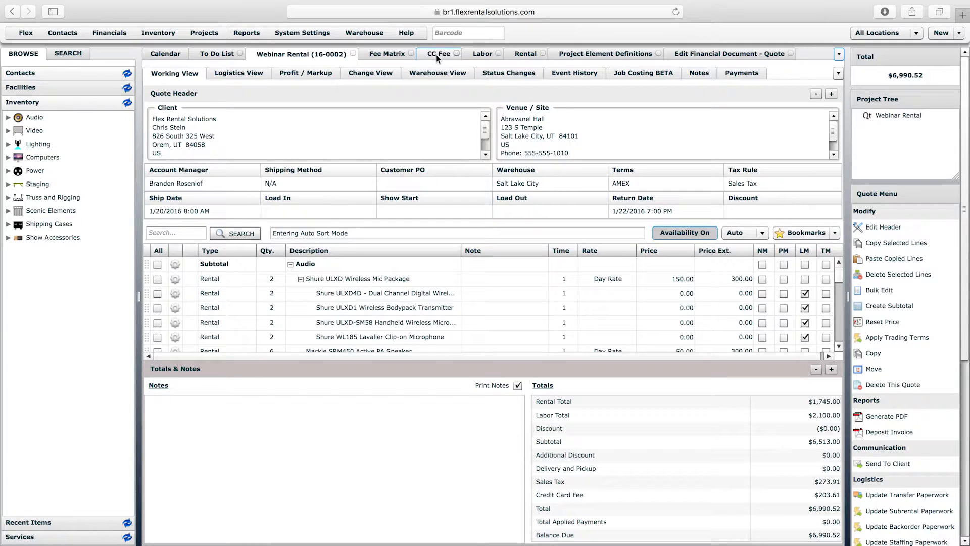
Change the Webinar Rental quote's terms to Master Card and check the Credit Card Fee total.
click(657, 185)
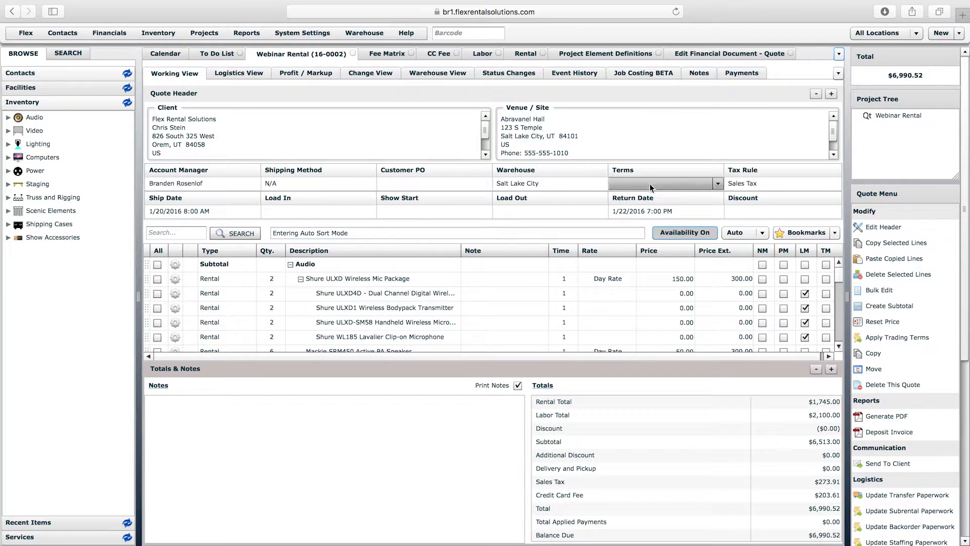
click(639, 183)
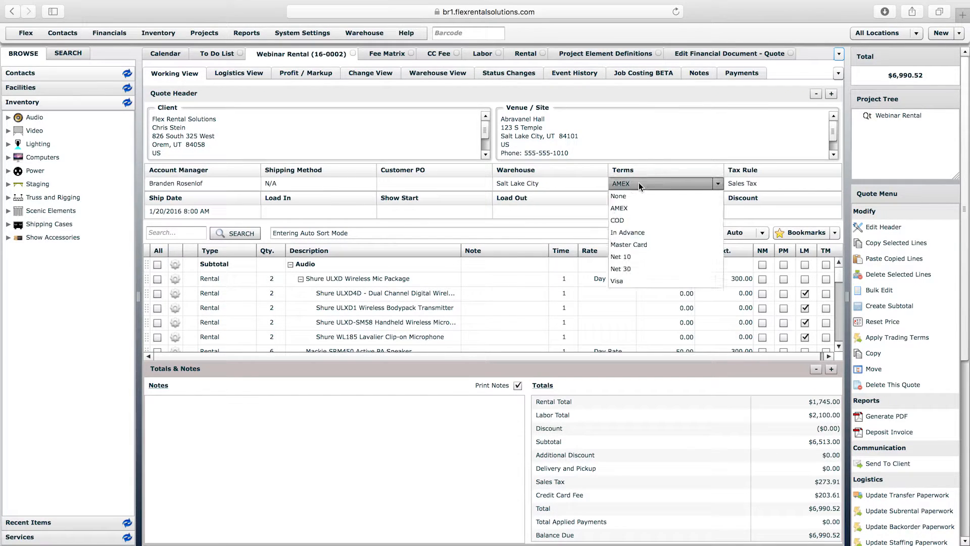
click(638, 243)
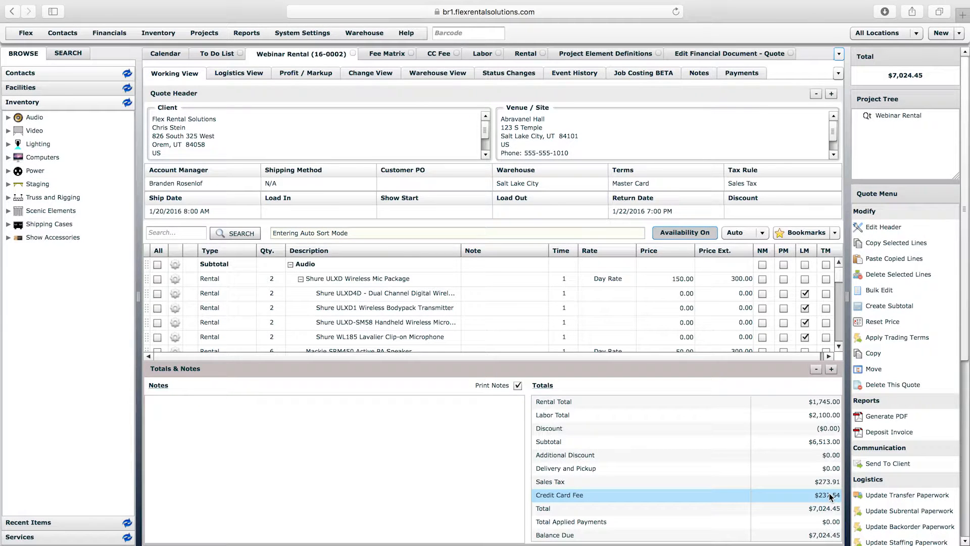
Set the Webinar Rental quote's terms to Visa and check the Credit Card Fee total.
click(659, 183)
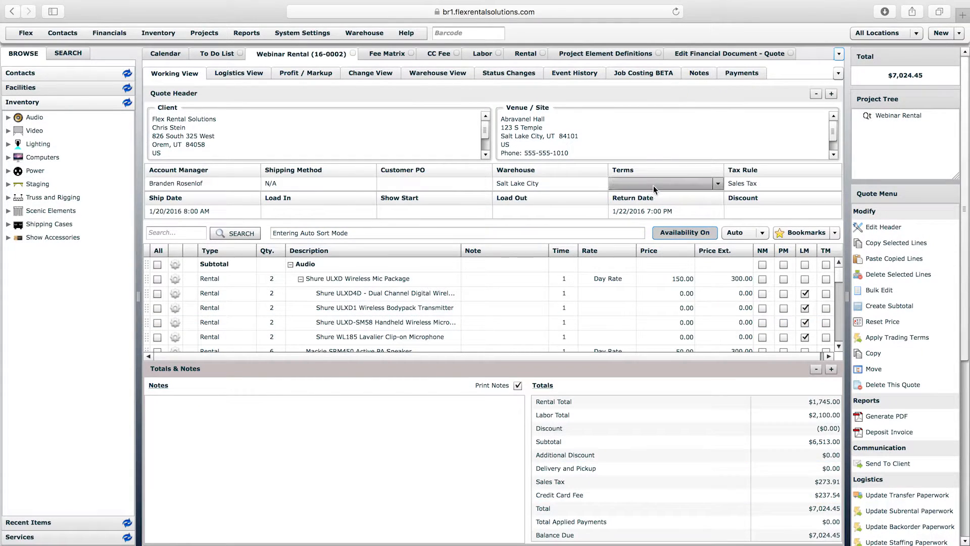
click(650, 186)
click(617, 281)
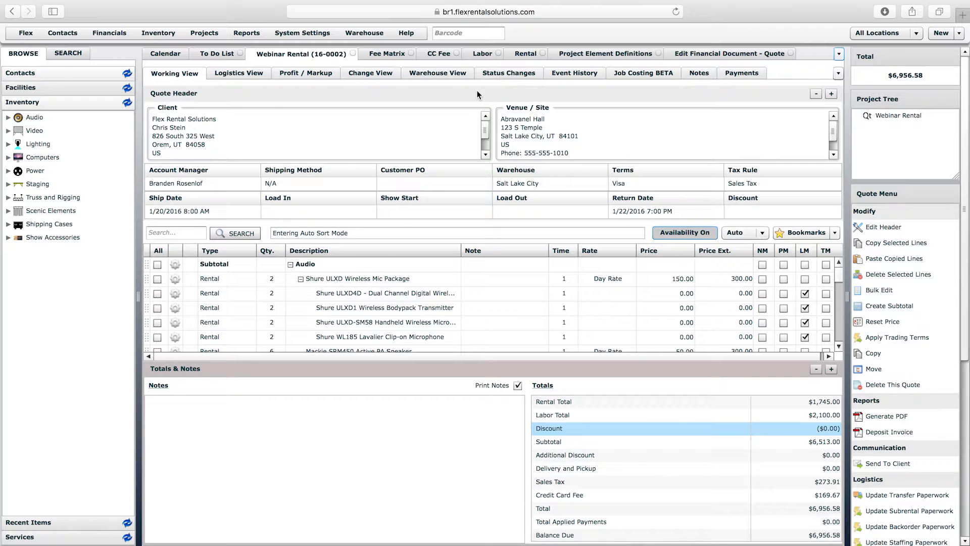
Start a new fee matrix named Cable Fee with the code CFEE.
click(389, 53)
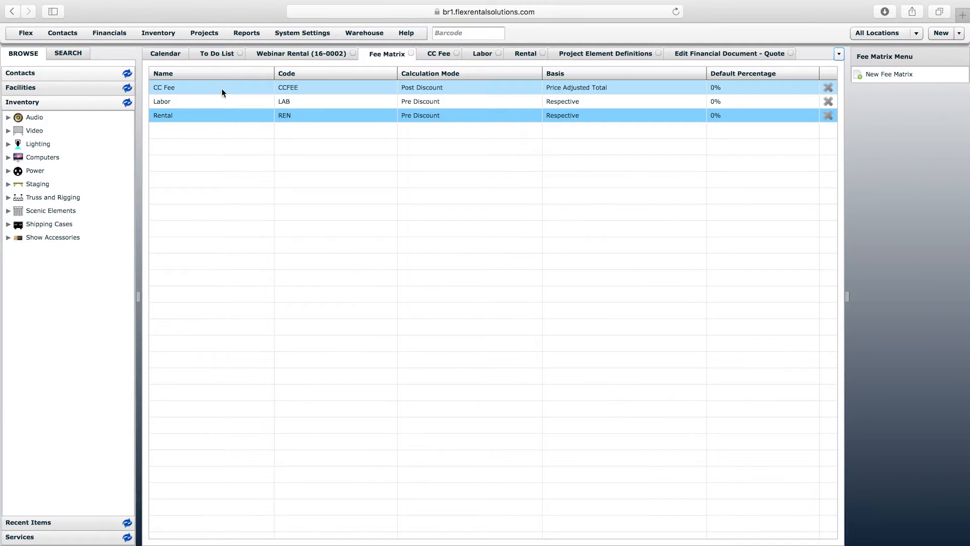
click(158, 90)
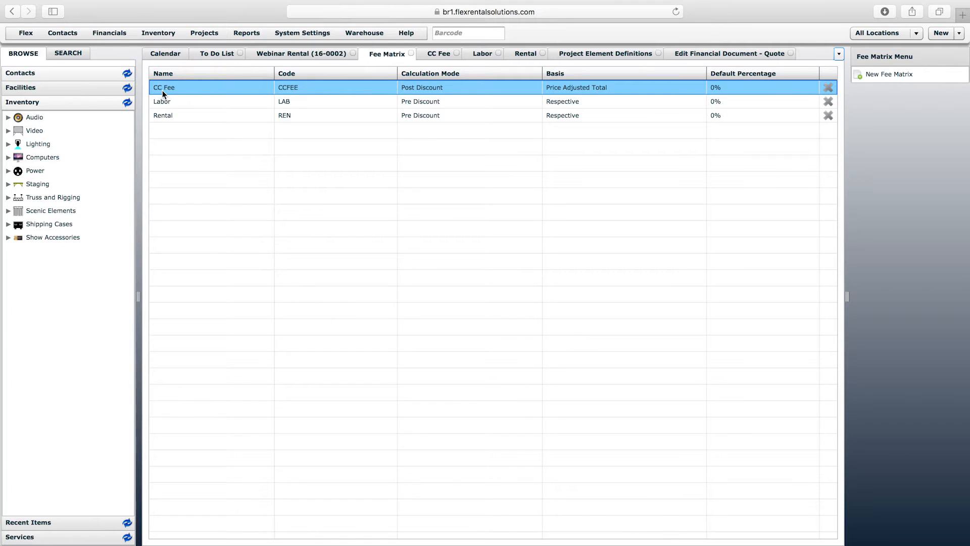
click(888, 79)
click(270, 84)
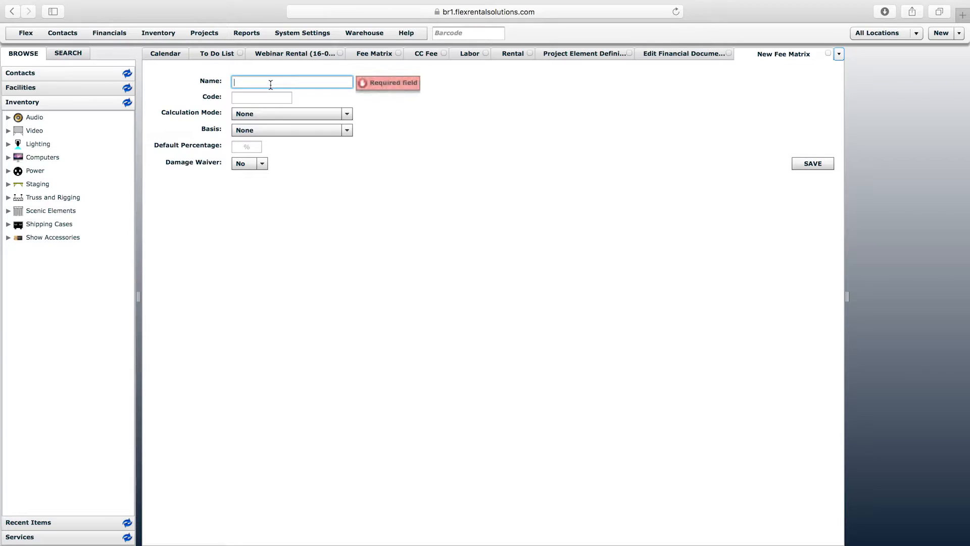
text(Cable Fee)
click(266, 99)
text(CFE)
key(BackSpace)
key(BackSpace)
key(BackSpace)
text(CFEE)
Set the Cable Fee matrix's calculation mode to Post Discount and its basis to Price, and save it.
click(278, 115)
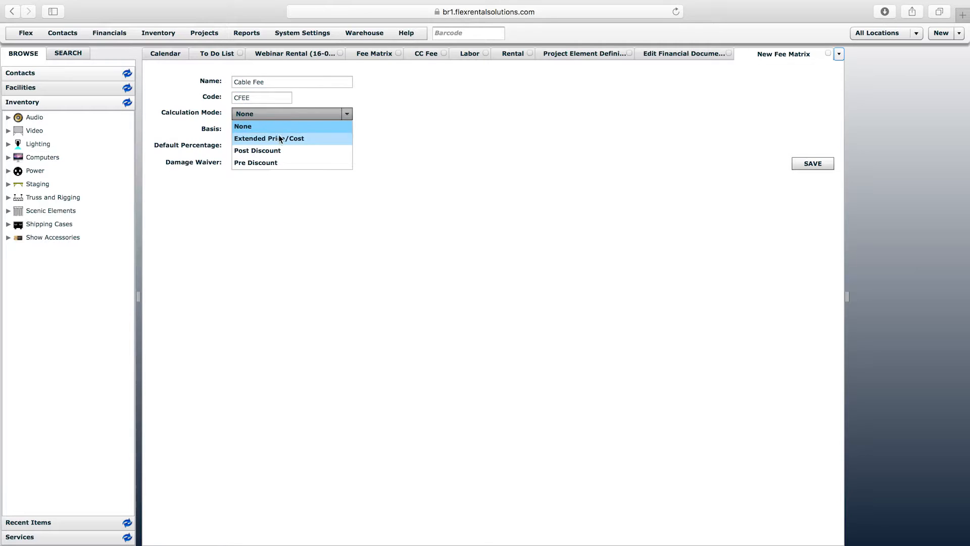
click(272, 151)
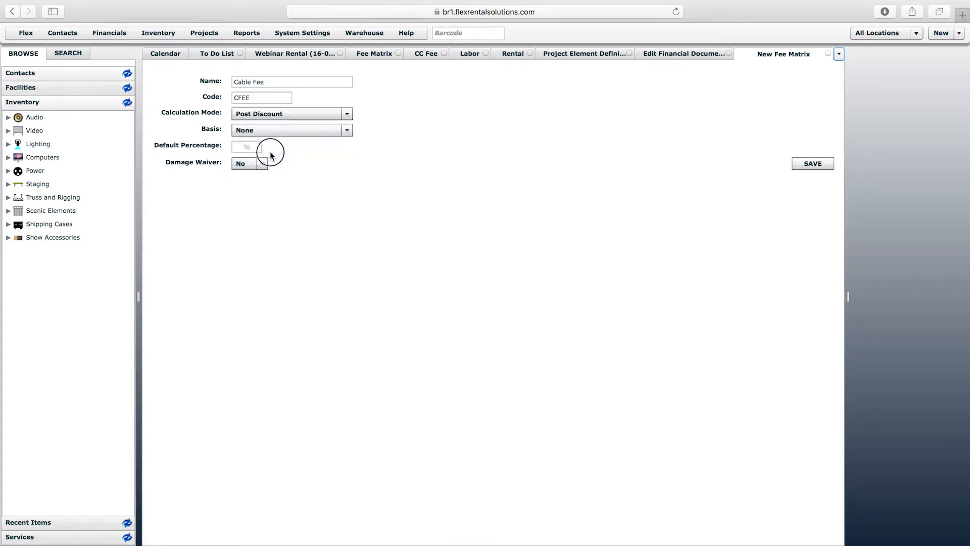
click(269, 129)
click(275, 131)
click(275, 131)
click(276, 179)
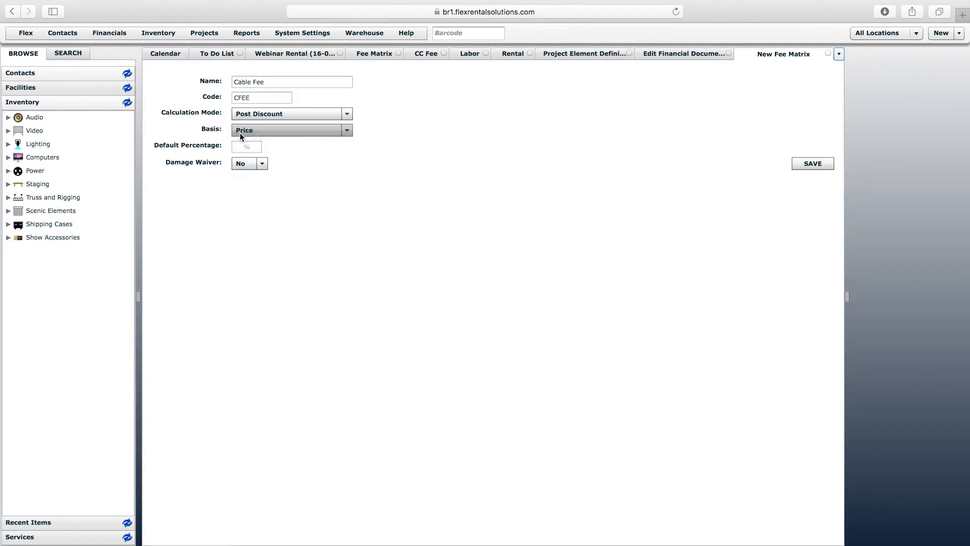
click(813, 163)
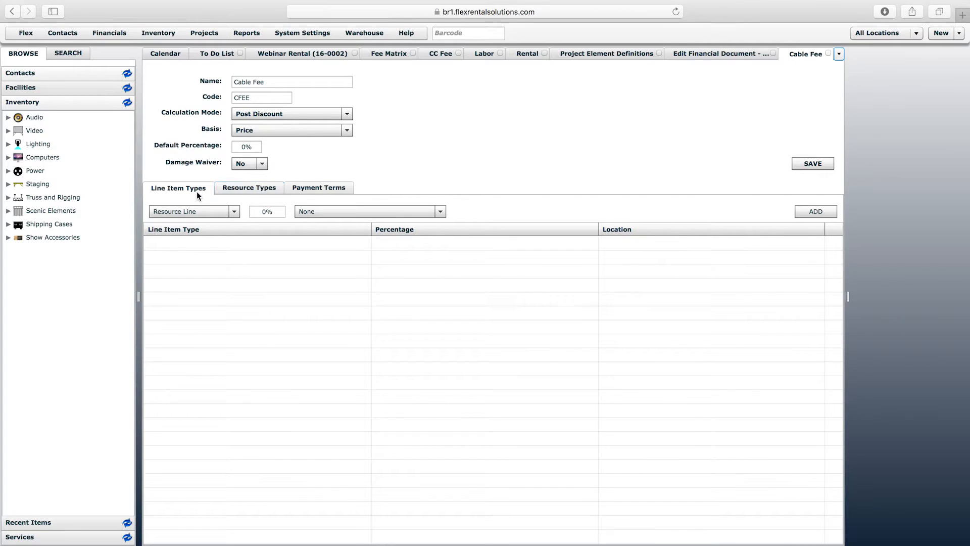
Add the Rental resource type to the Cable Fee matrix at 2%.
click(247, 187)
click(198, 212)
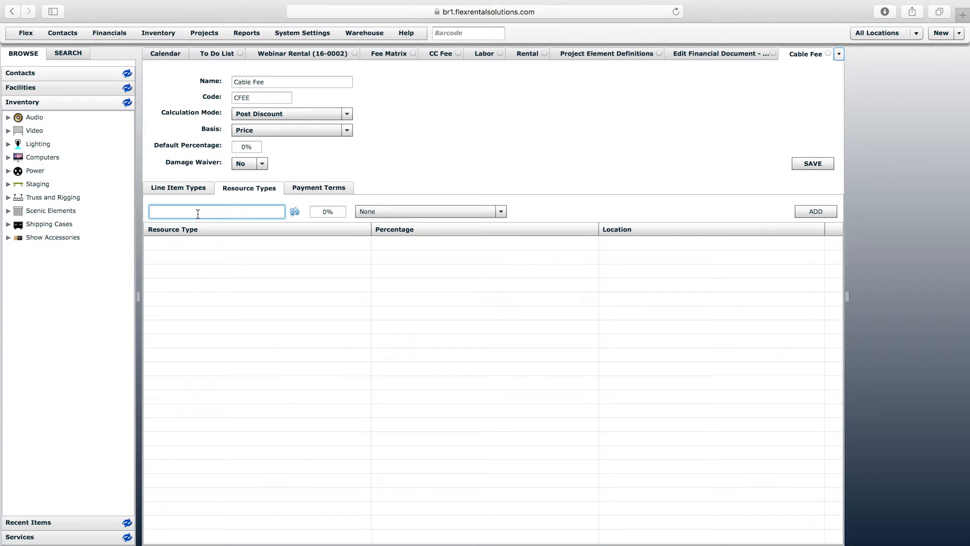
text(ren)
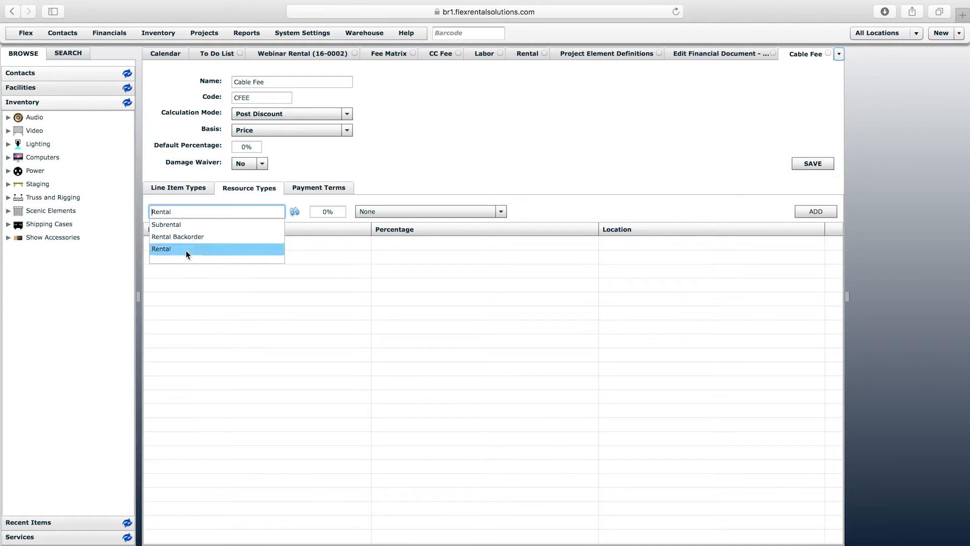
click(186, 249)
key(Tab)
text(2)
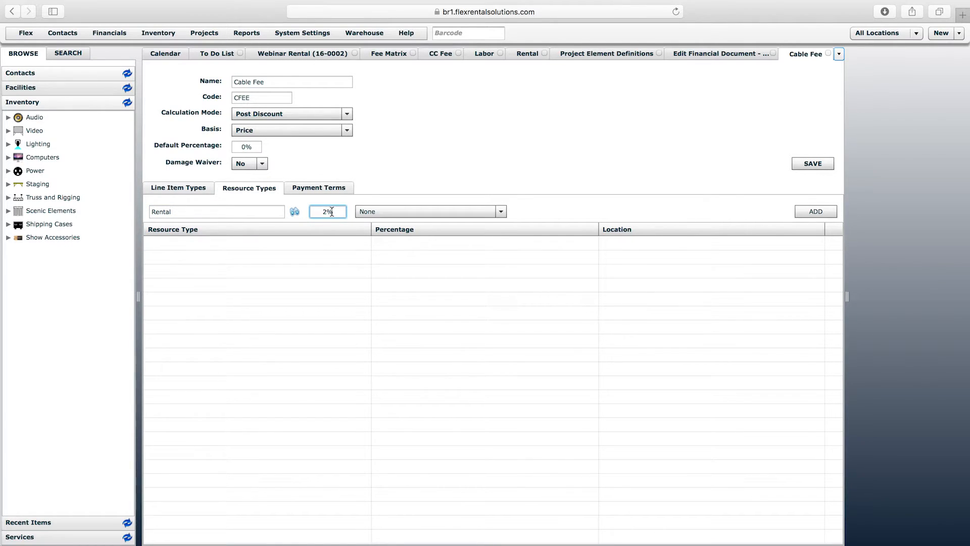
click(803, 211)
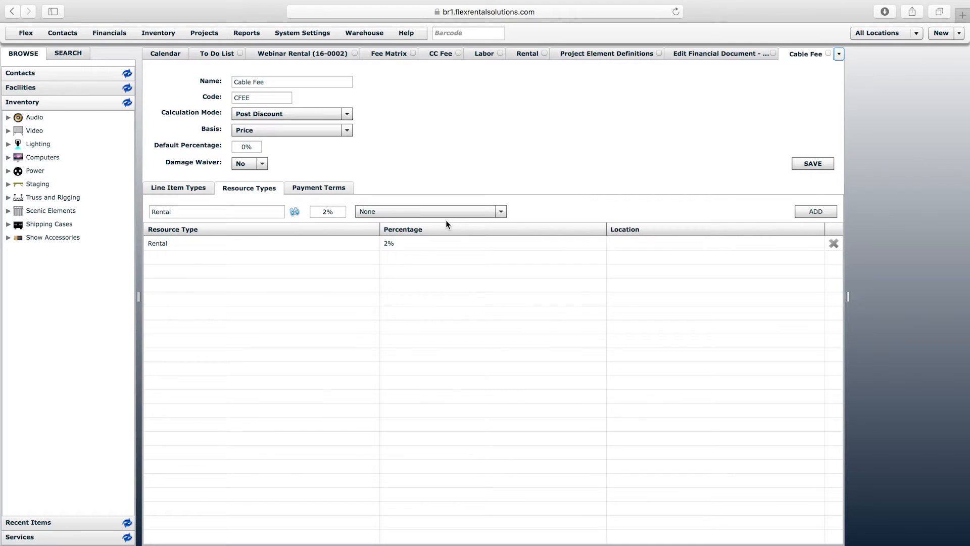
Add the Retail resource type to the Cable Fee matrix at 2%.
double_click(198, 213)
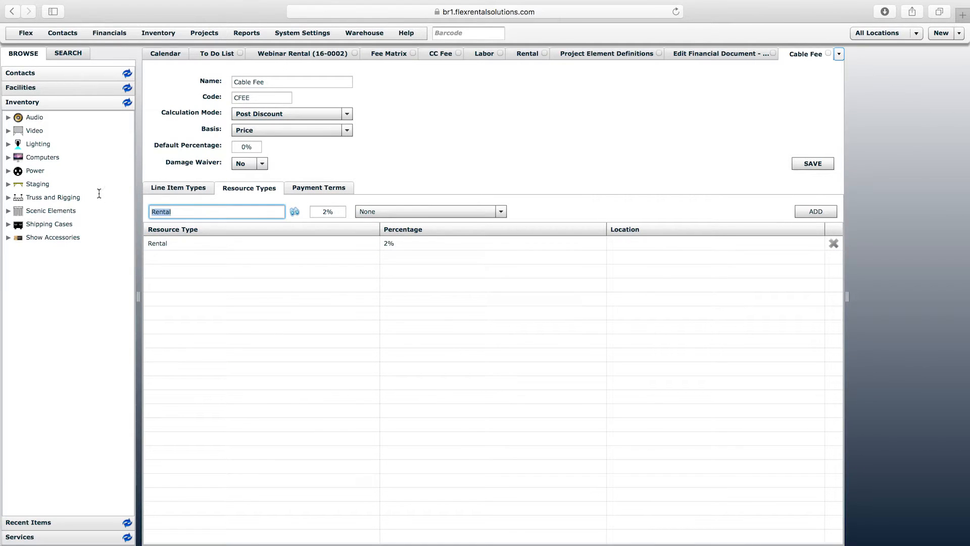
text(ret)
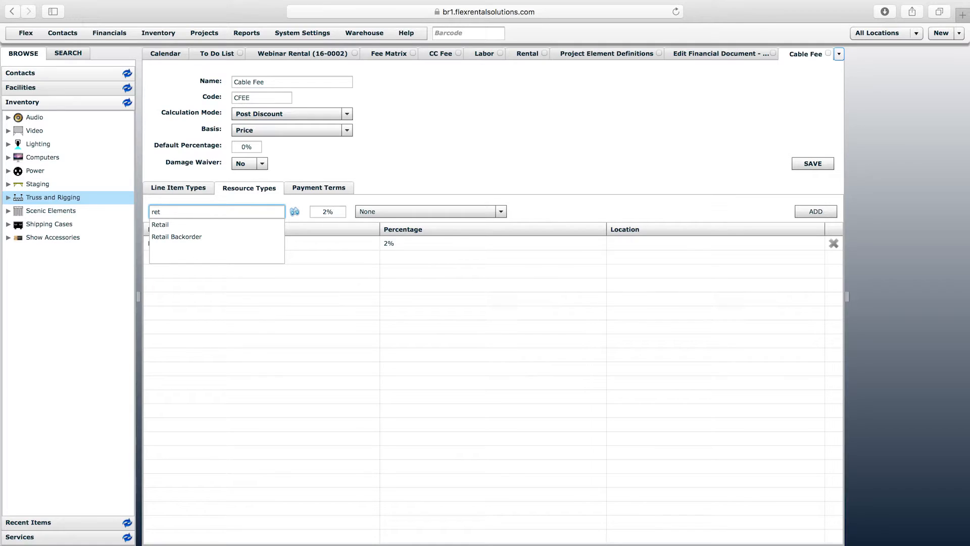
click(172, 227)
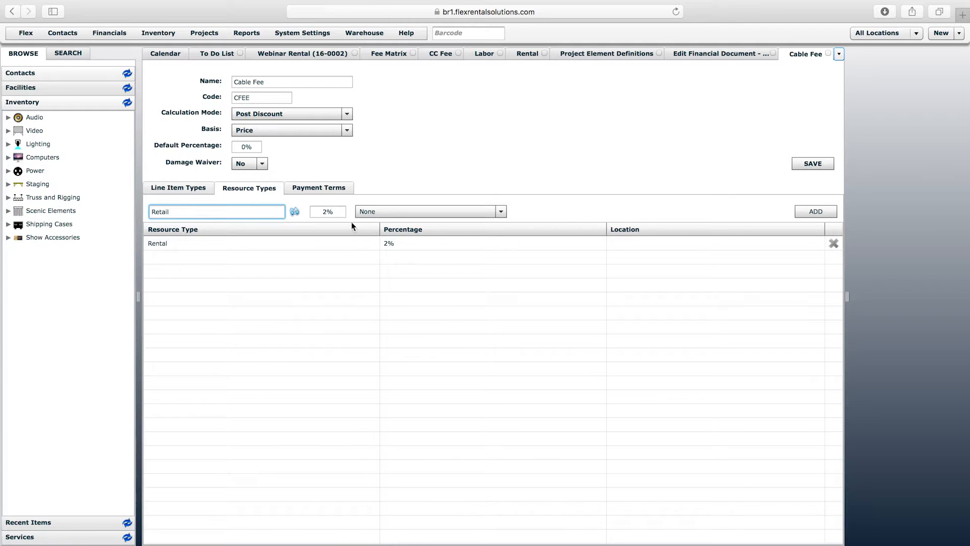
click(815, 211)
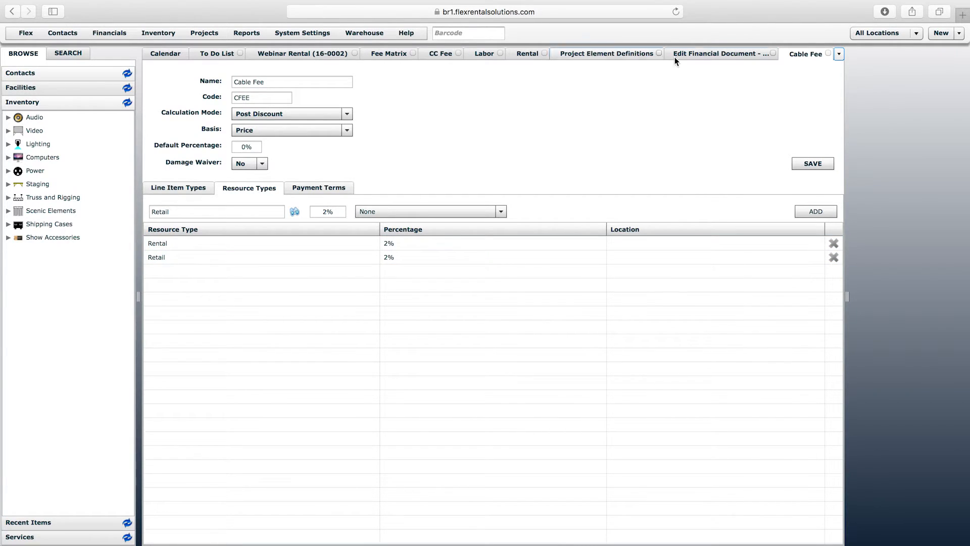
Review the Quote definition's custom total block rows and its list of document views.
click(705, 55)
click(640, 90)
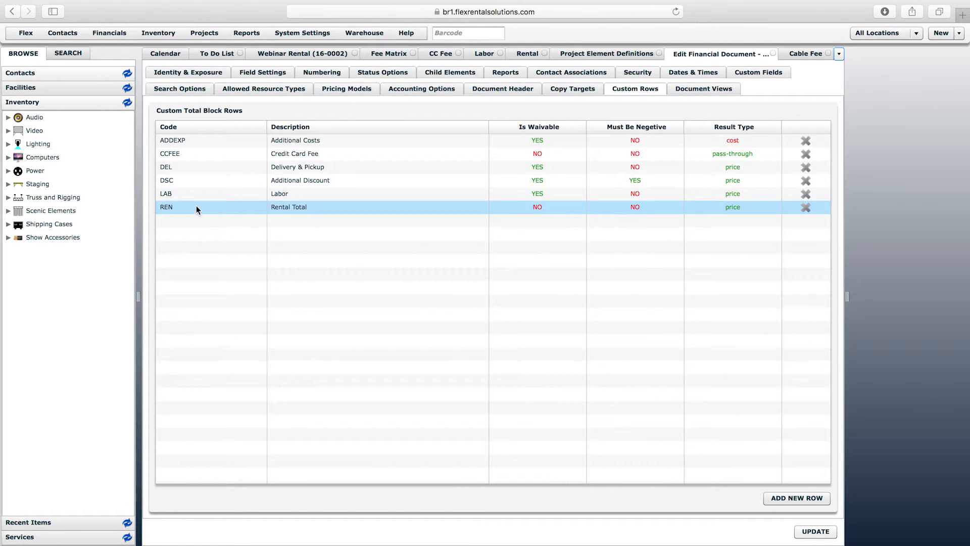
click(726, 92)
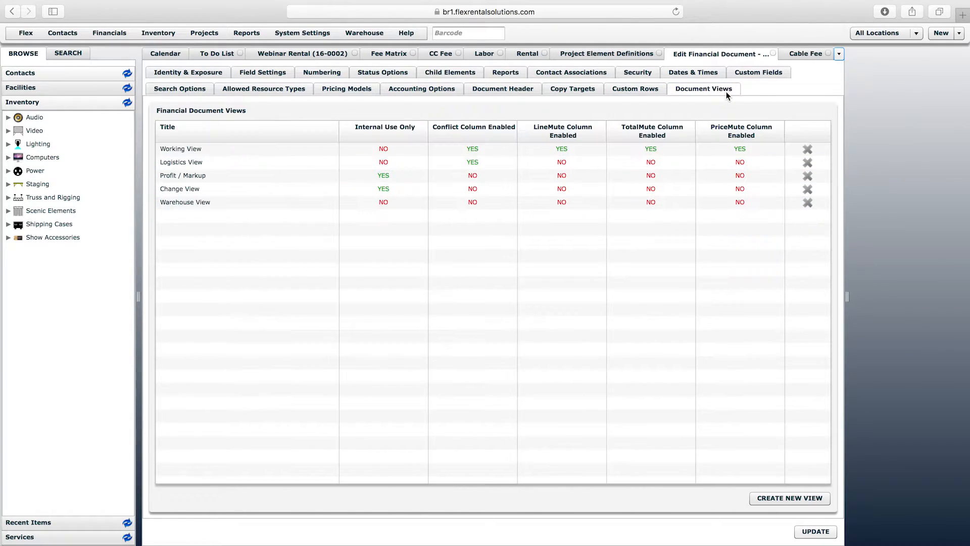
Look over the Webinar Rental quote and the CC Fee matrix's payment term percentages, and close the CC Fee matrix.
click(313, 53)
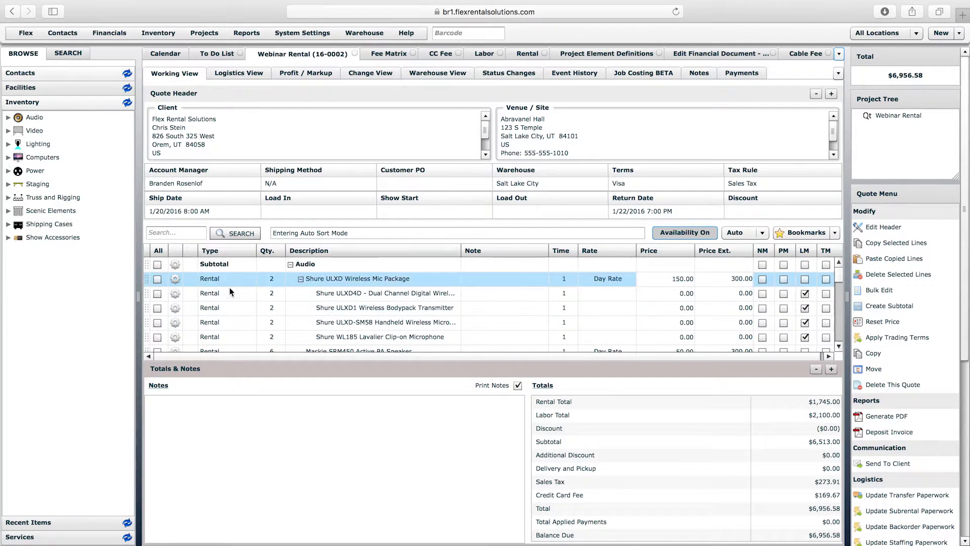
mouse_move(842, 274)
mouse_down()
mouse_move(832, 338)
mouse_move(840, 270)
mouse_up()
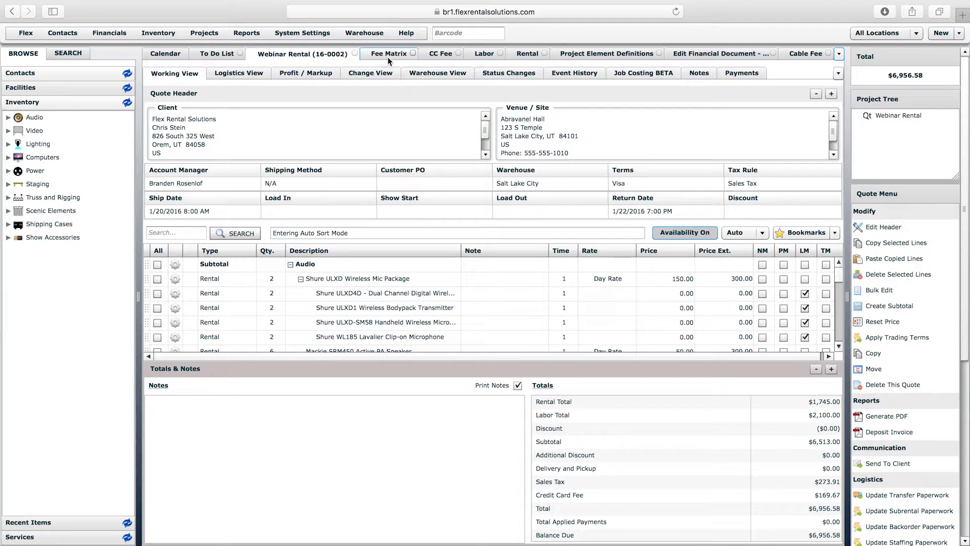
click(450, 53)
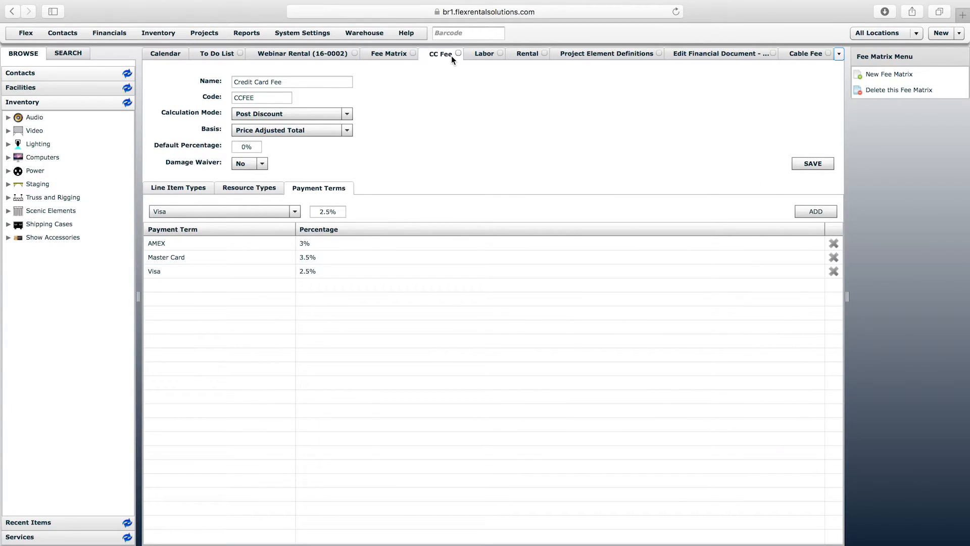
click(459, 52)
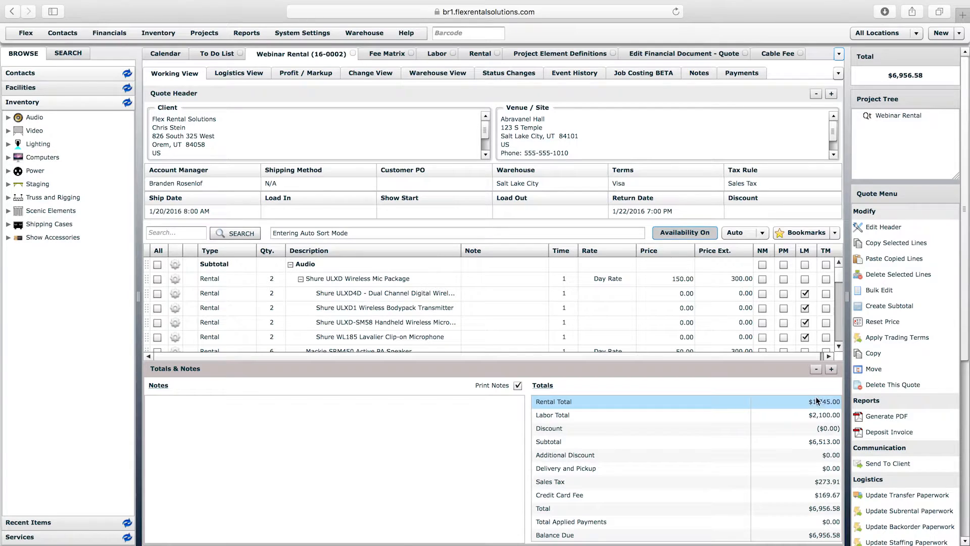
Compare the Webinar Rental quote's Labor Total and Subtotal rows with the Labor fee matrix's calculation mode.
click(817, 415)
key(Return)
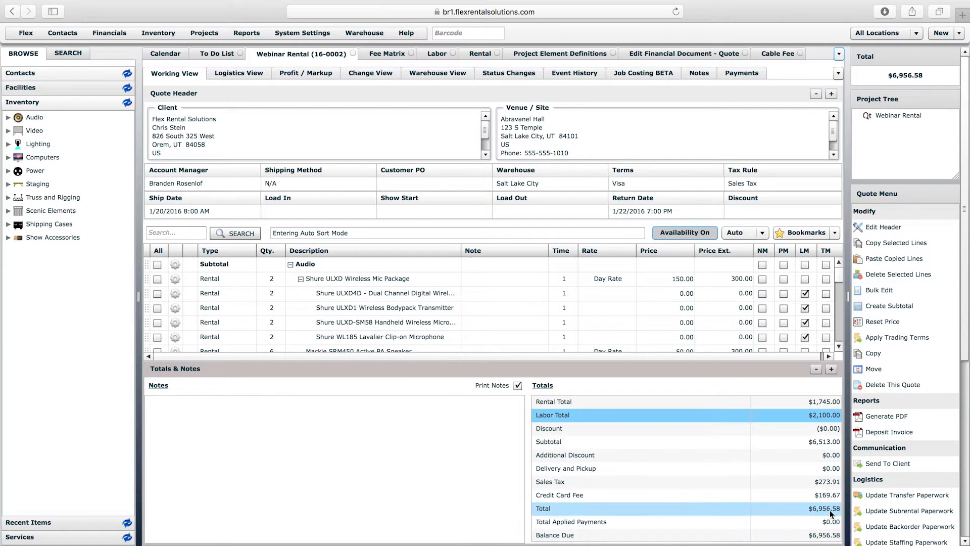
click(824, 442)
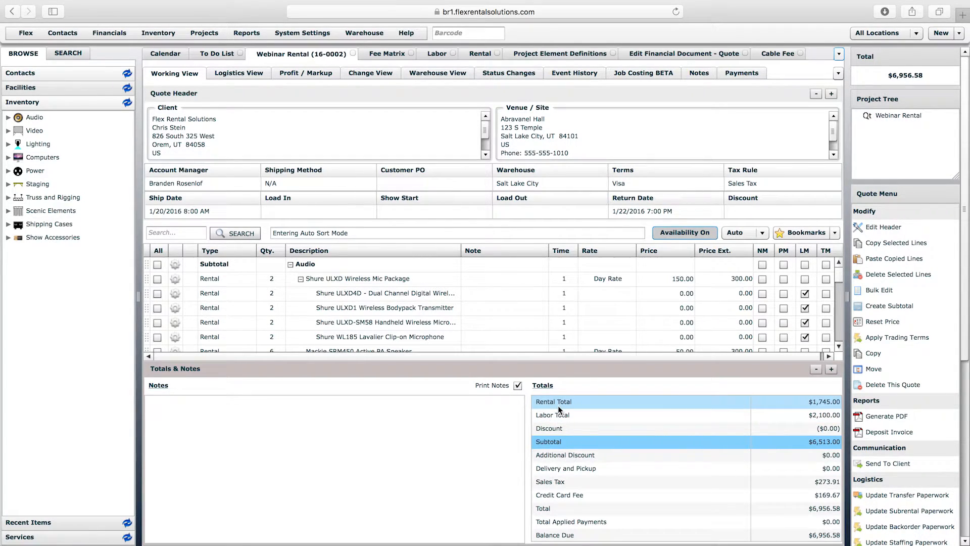
click(438, 54)
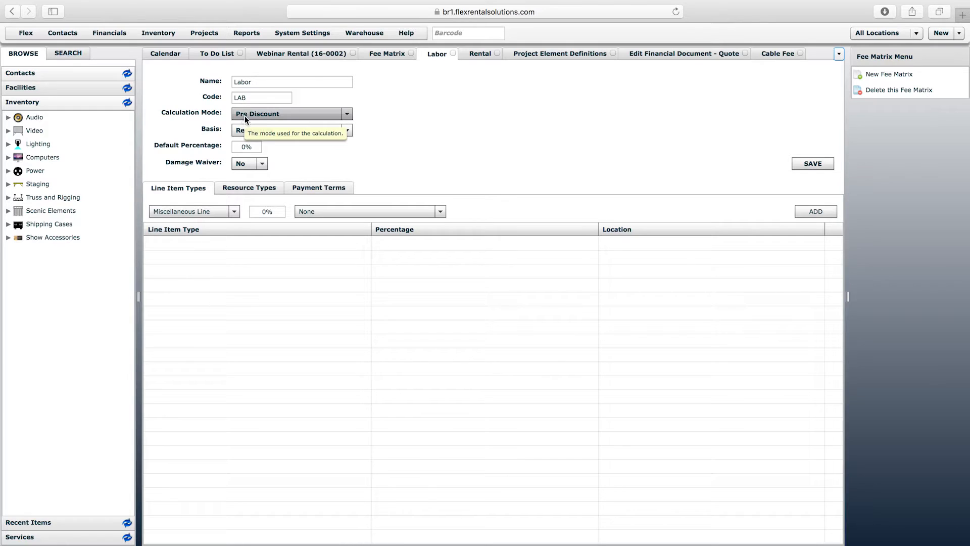
click(322, 56)
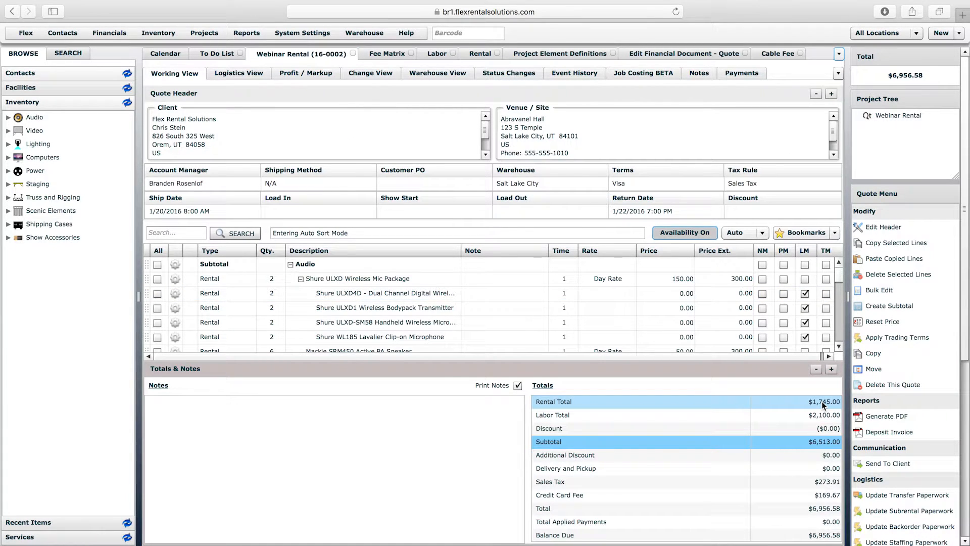
click(817, 441)
click(819, 441)
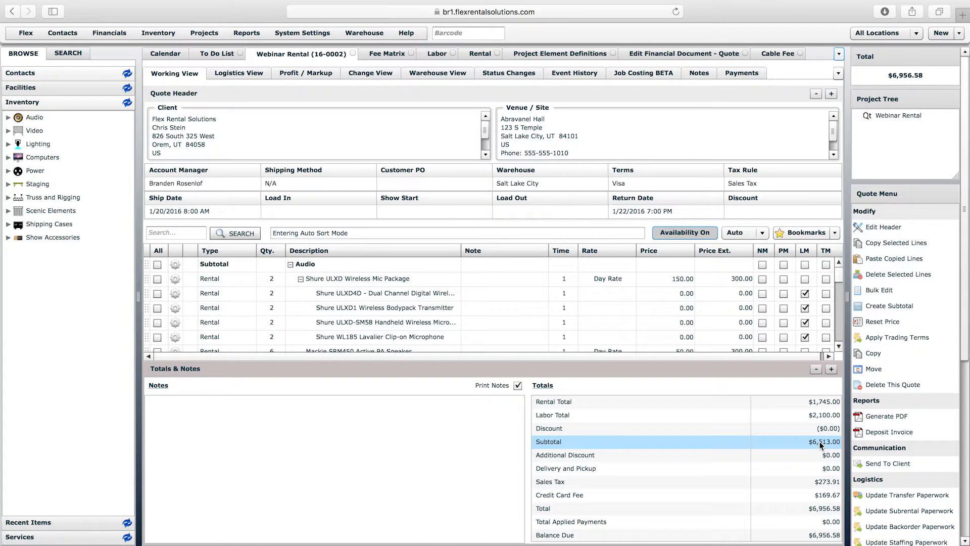
Examine the calculation settings and resource type percentages of the Labor and Rental fee matrices.
click(437, 53)
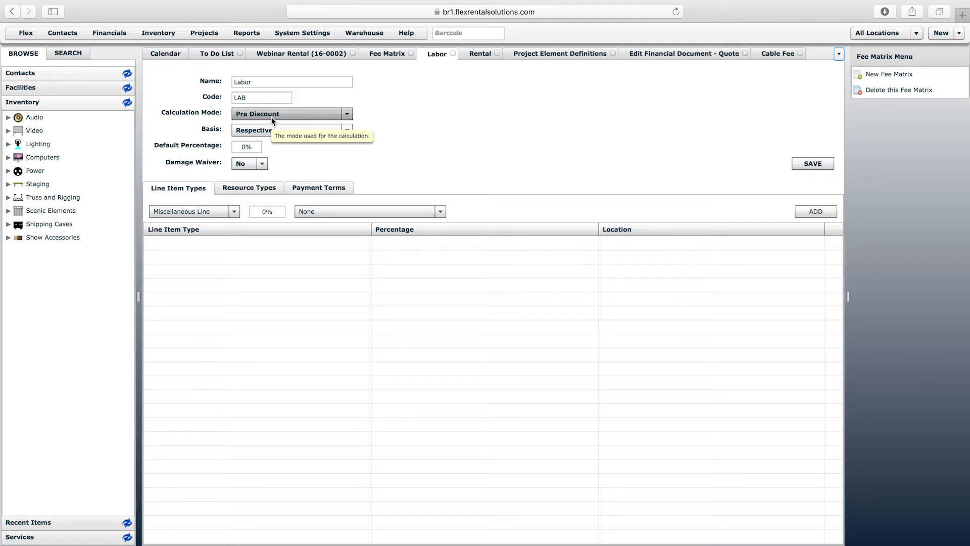
click(246, 190)
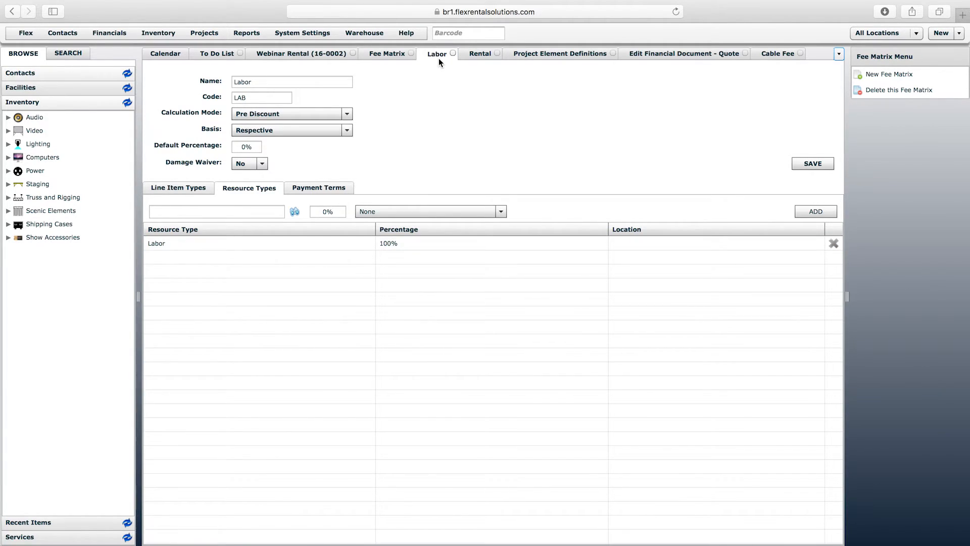
click(482, 56)
click(267, 81)
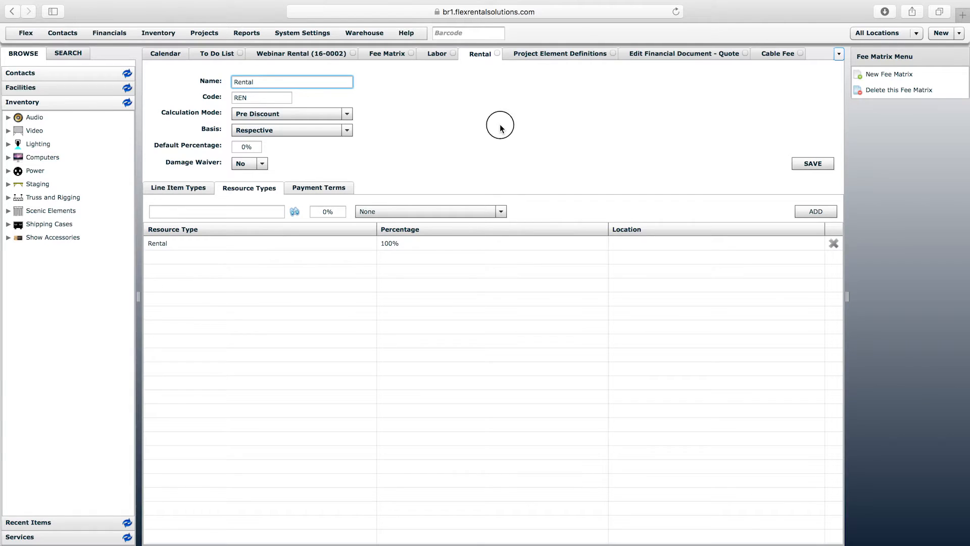
Open the configuration of the LAB custom total row in the Quote element definition.
click(204, 33)
click(229, 233)
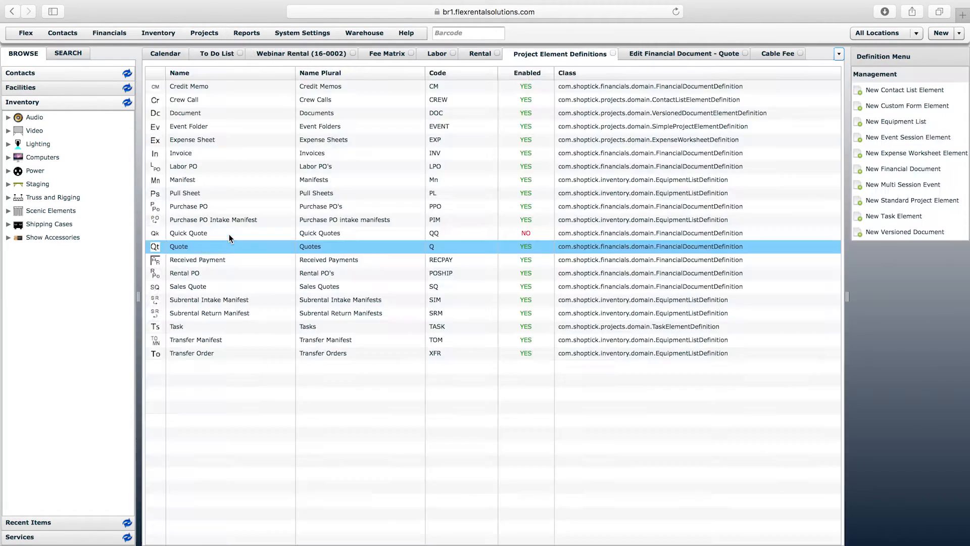
double_click(185, 246)
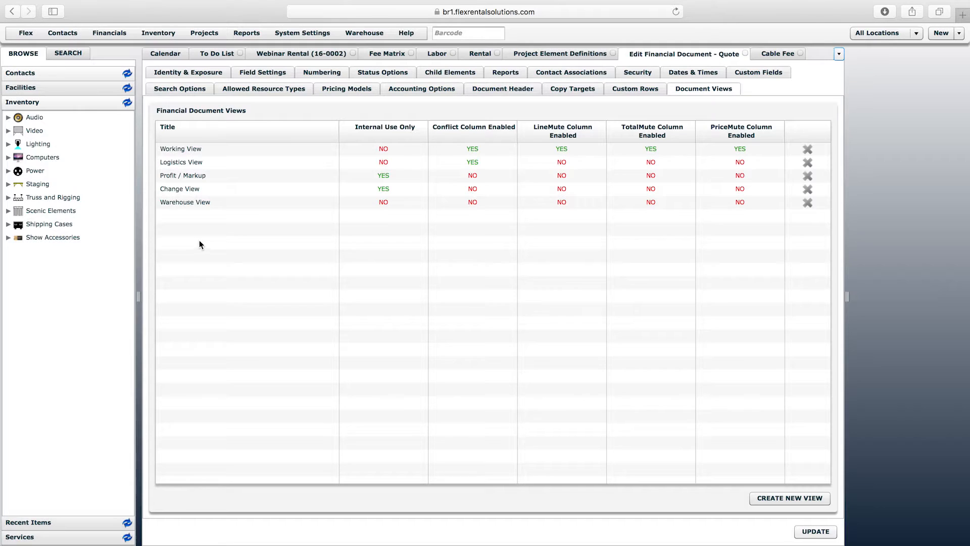
click(644, 89)
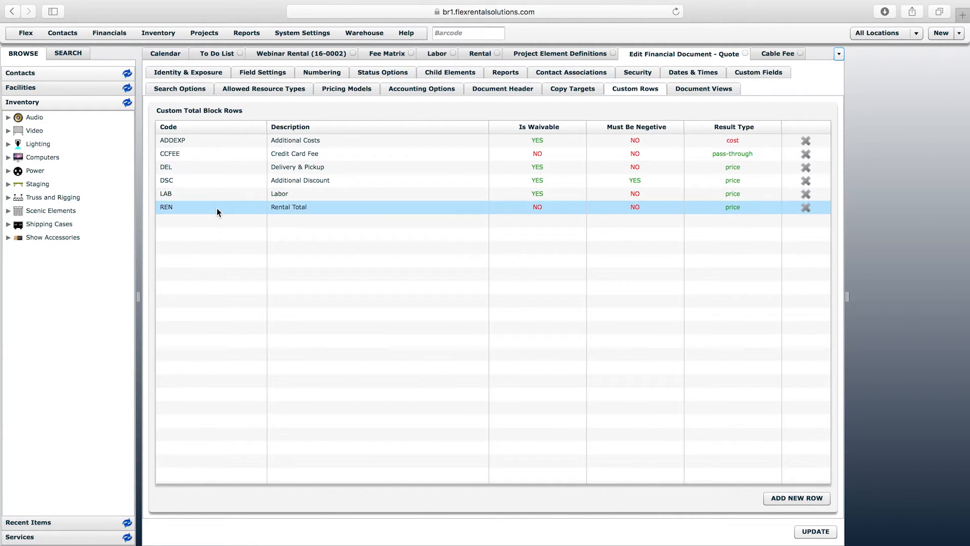
double_click(170, 193)
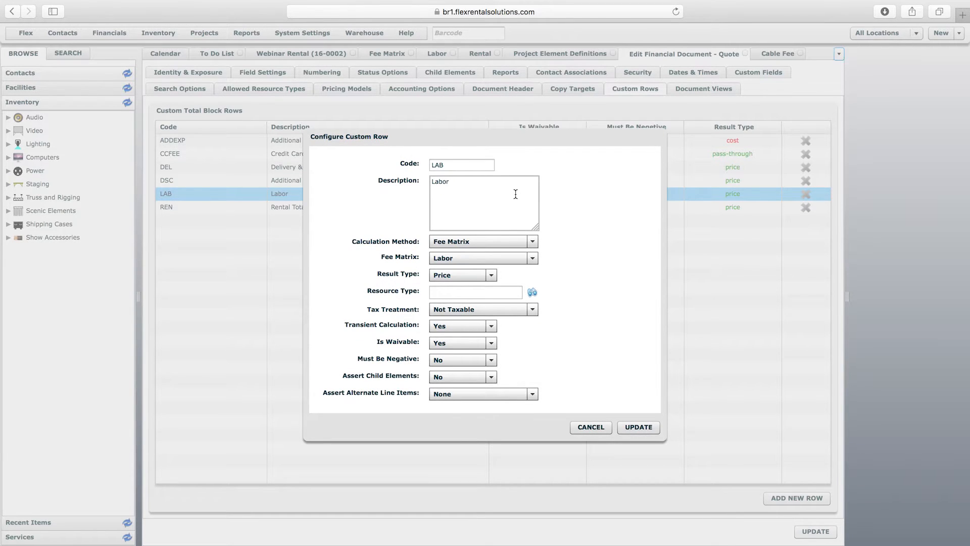
Review the LAB custom row's code, description, fee matrix and result type options, keeping Labor and Price selected.
click(464, 168)
click(448, 185)
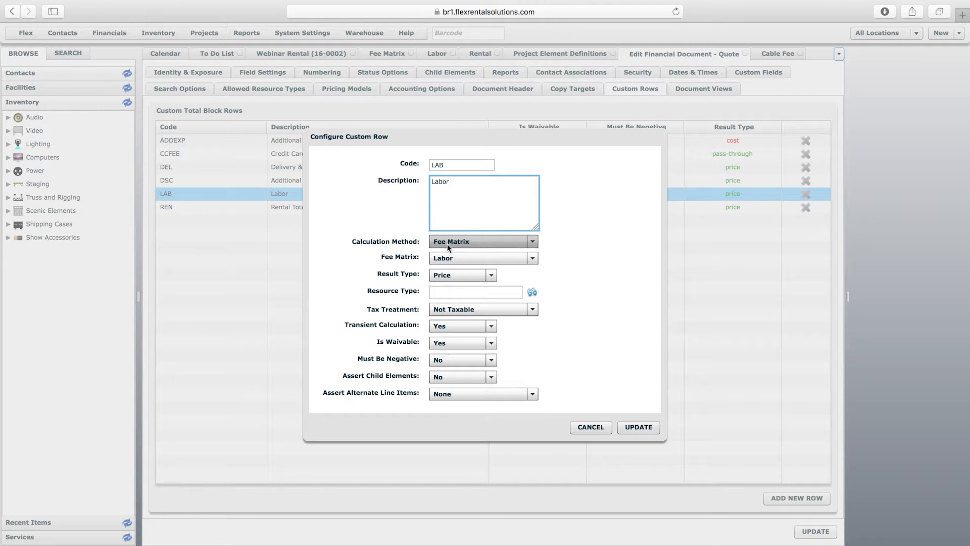
click(457, 260)
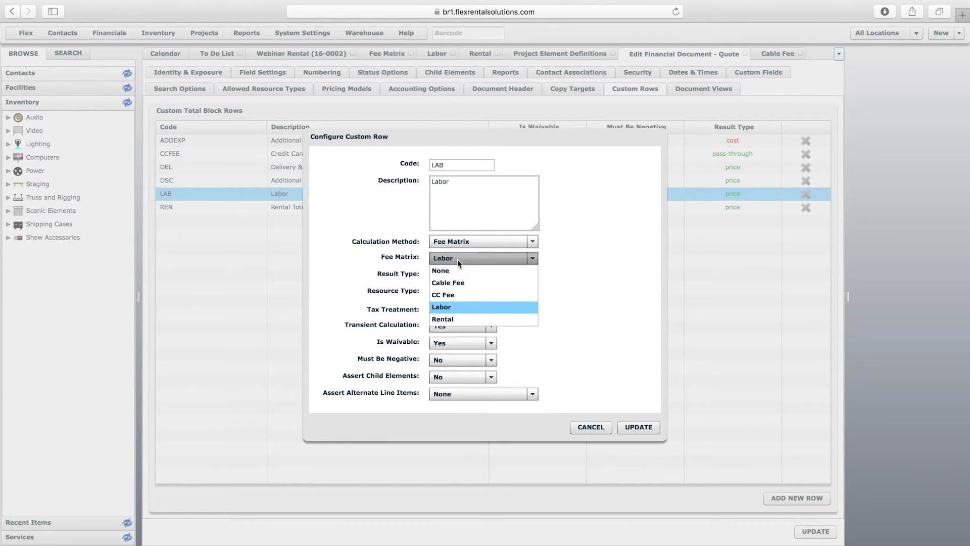
click(450, 311)
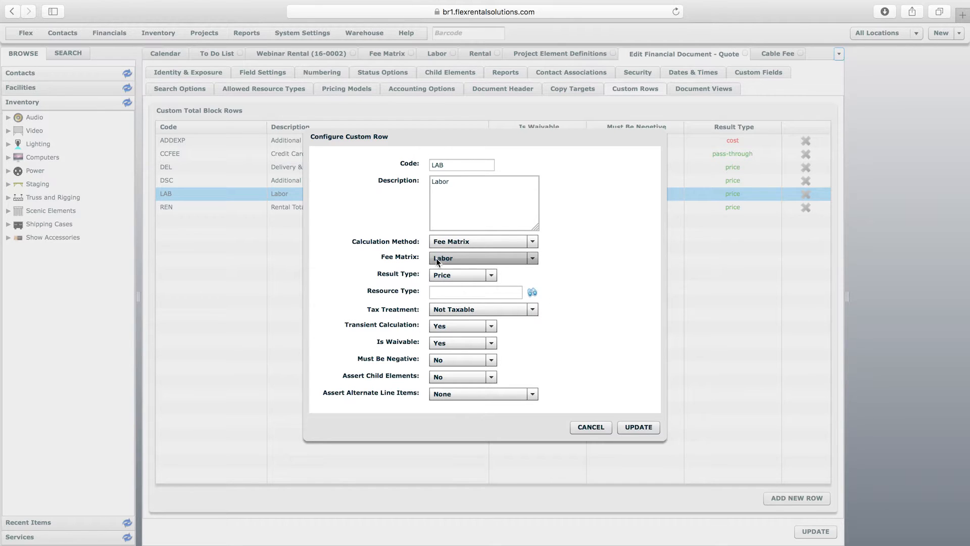
click(490, 274)
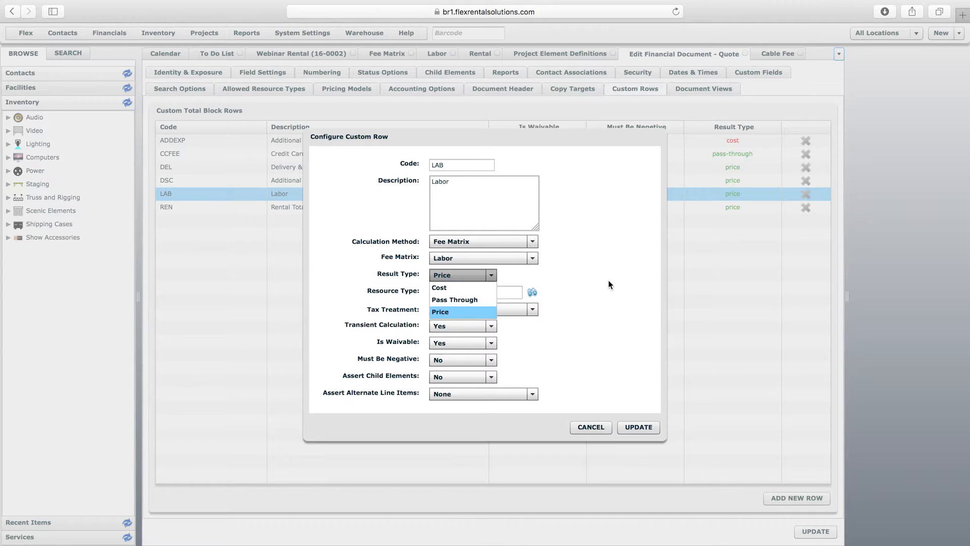
click(447, 313)
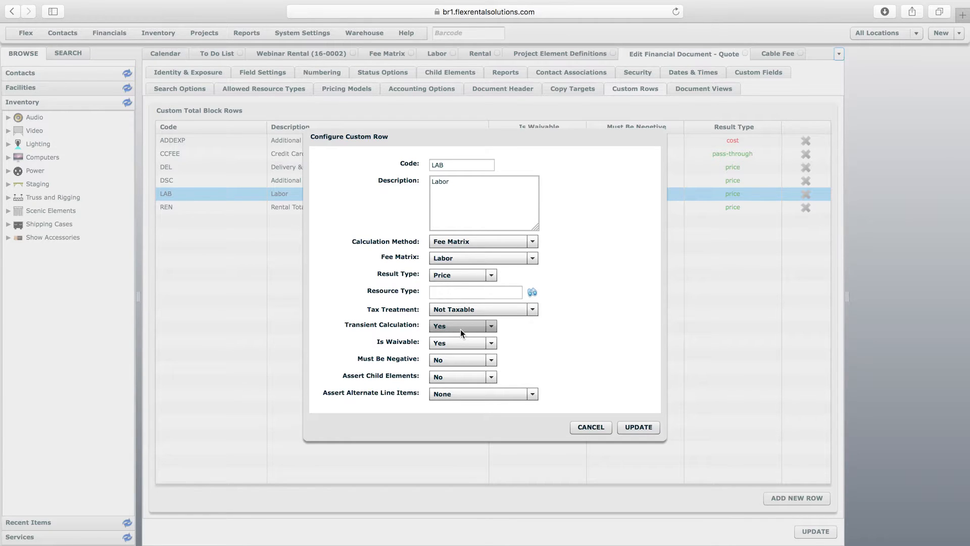
Make the LAB custom row non-waivable, update the row and save the Quote definition.
click(457, 162)
click(448, 343)
click(449, 354)
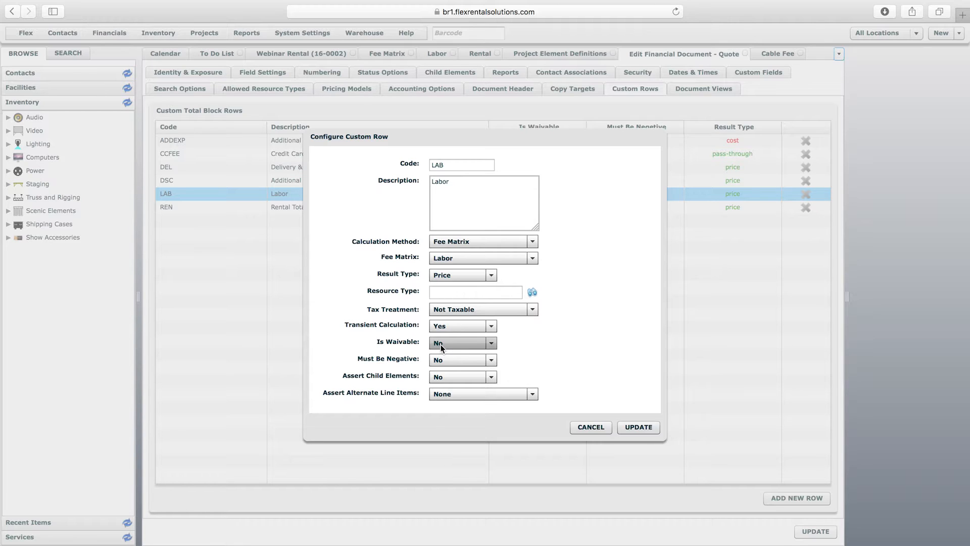
click(641, 430)
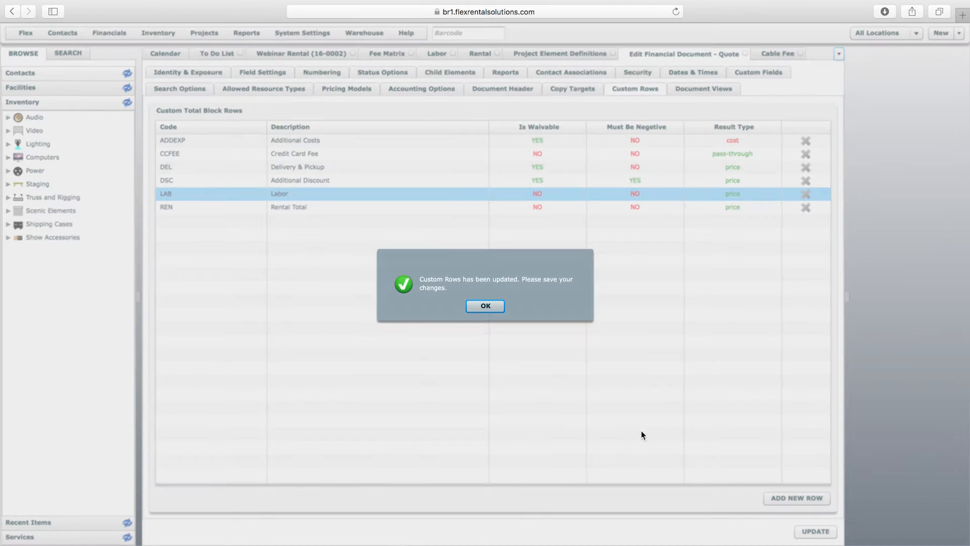
click(482, 307)
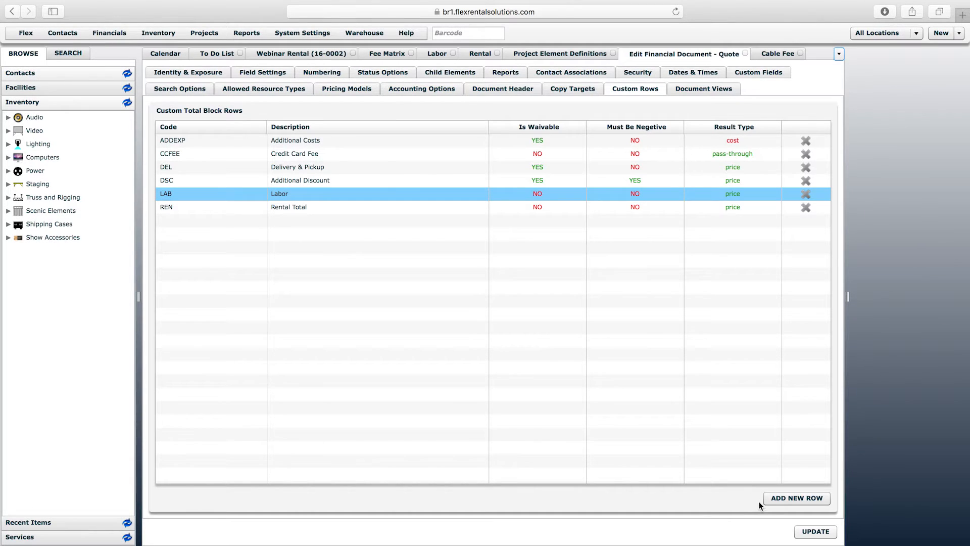
click(816, 531)
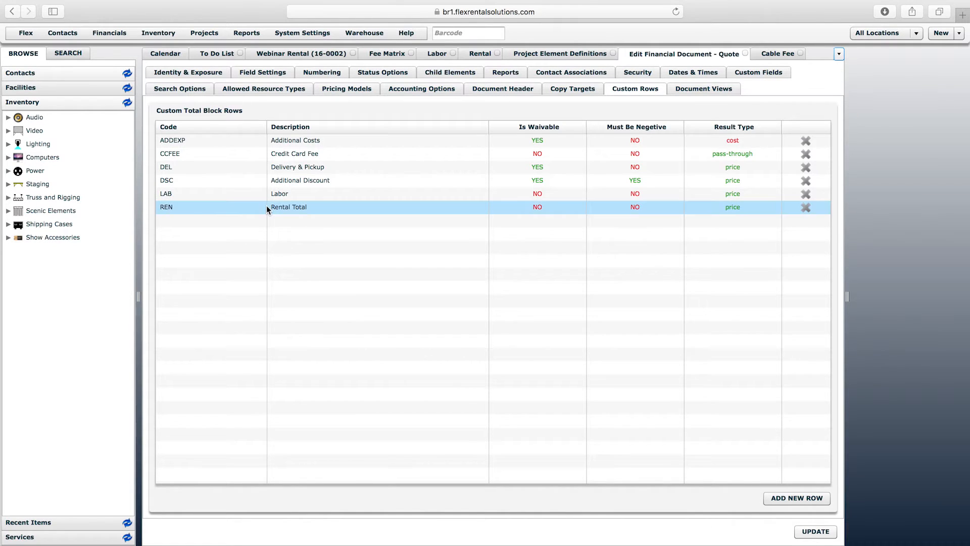
Review the REN custom row's configuration and update the row with its existing settings.
double_click(291, 205)
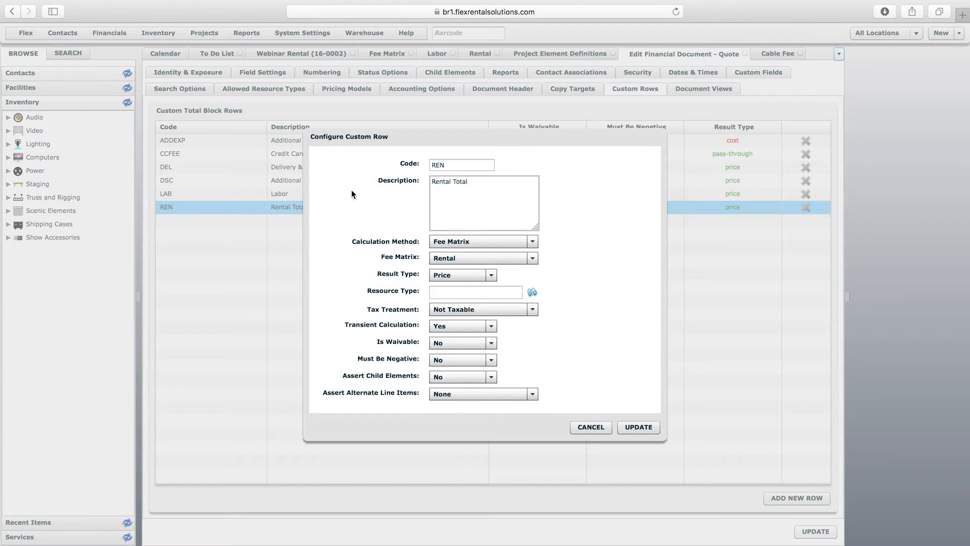
click(462, 165)
click(474, 186)
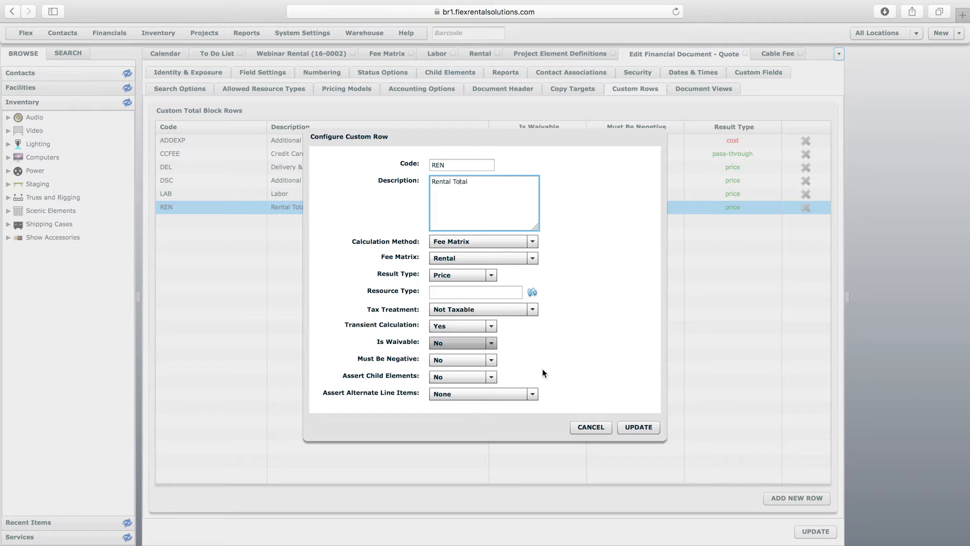
click(650, 431)
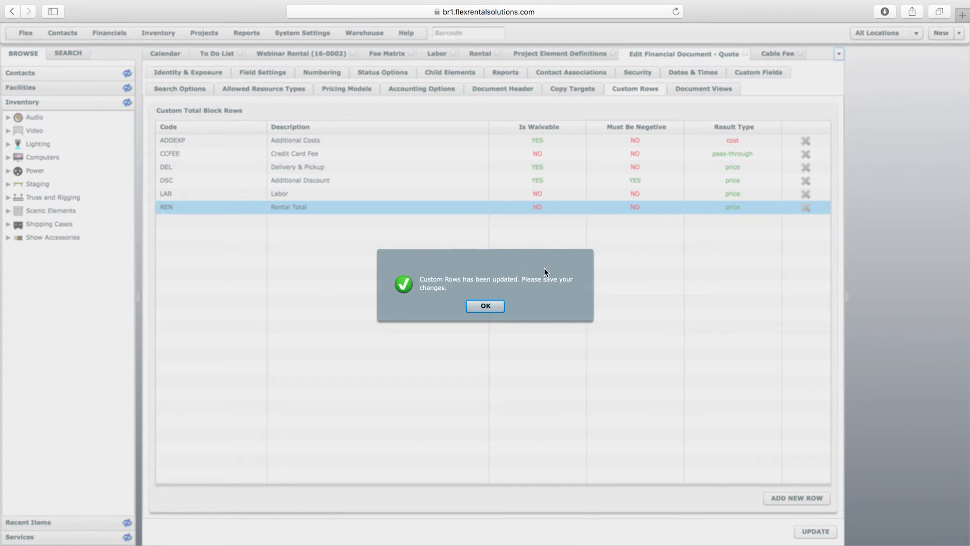
click(485, 305)
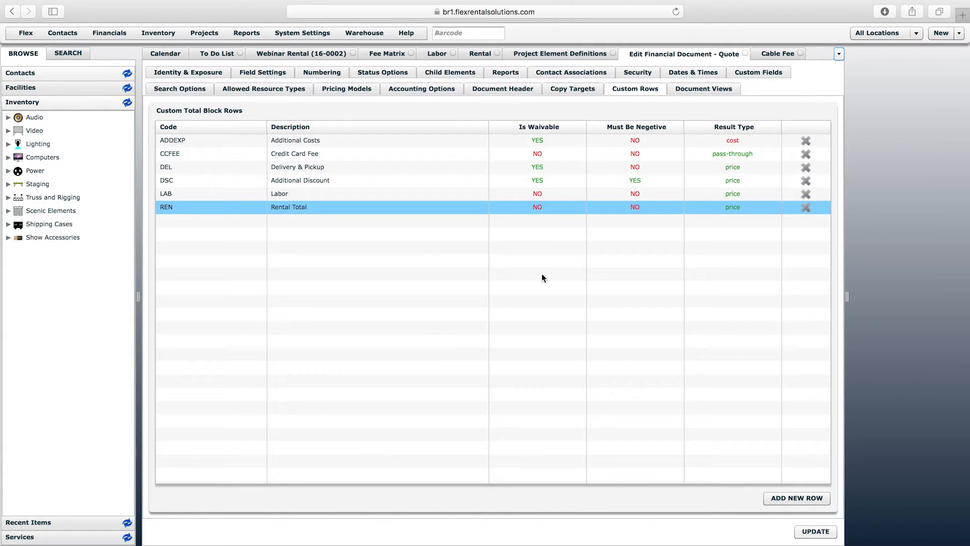
Review the Working View's total block rows for Rental Total and Labor Total, and save the Quote definition.
click(709, 90)
double_click(183, 150)
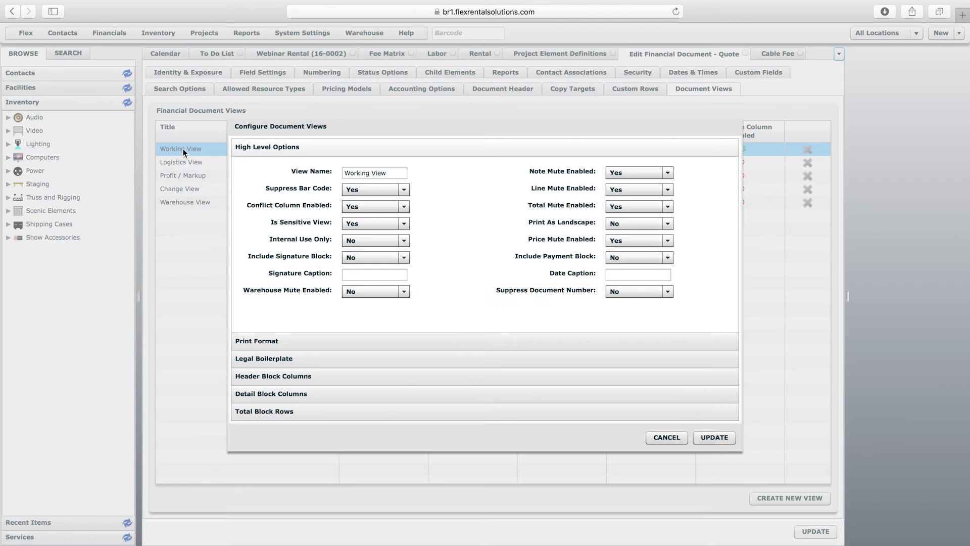
click(319, 411)
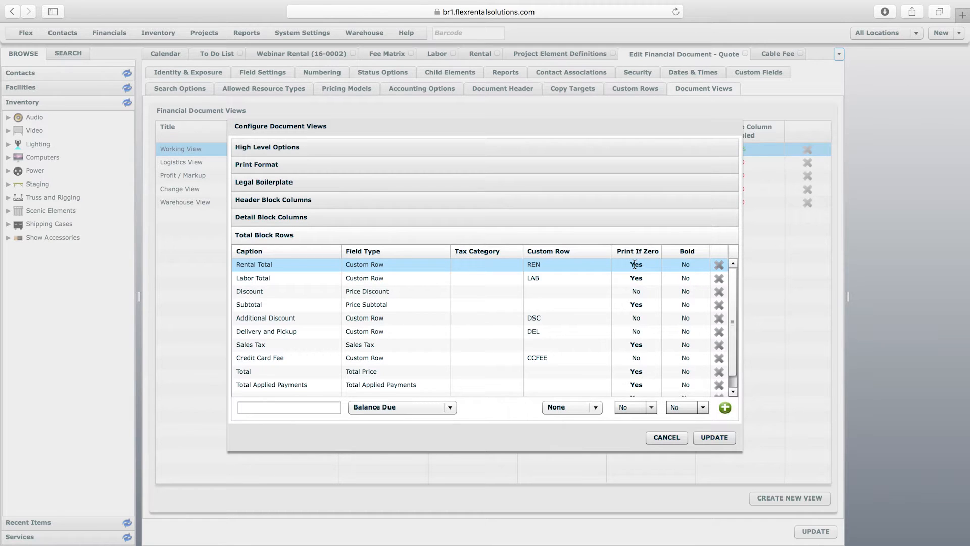
click(283, 278)
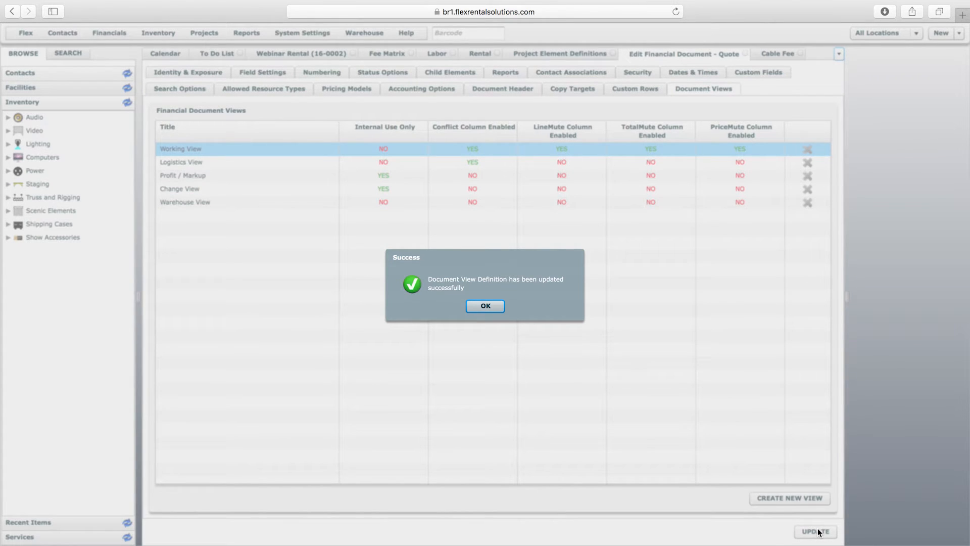
click(489, 306)
click(817, 536)
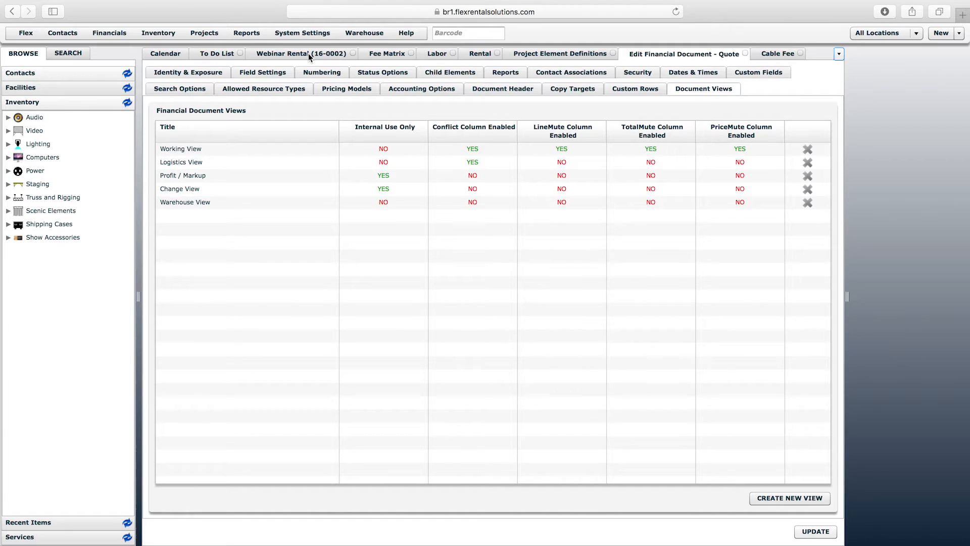
Compare the Webinar Rental quote's audio, video, labor and travel section totals with its Rental Total, Labor Total and Subtotal rows.
click(308, 53)
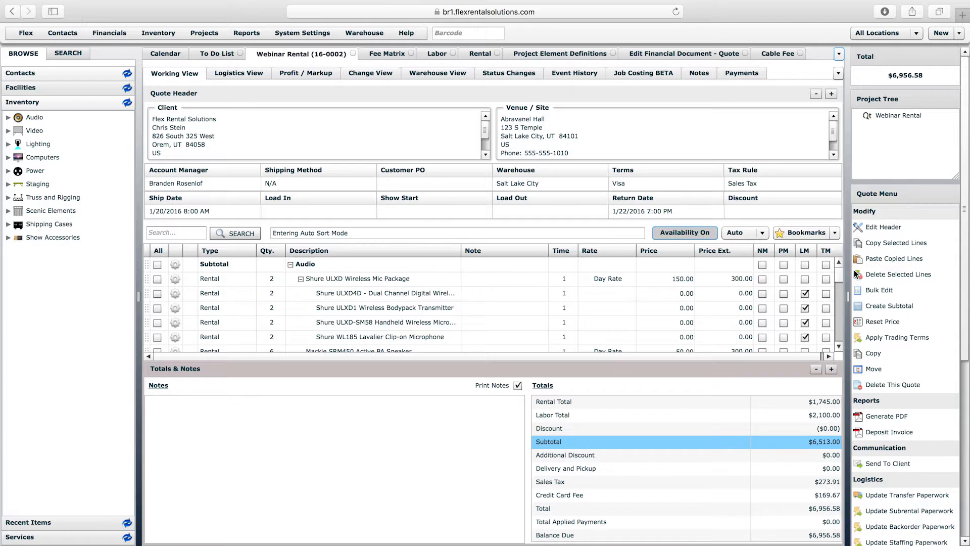
drag(837, 278, 841, 309)
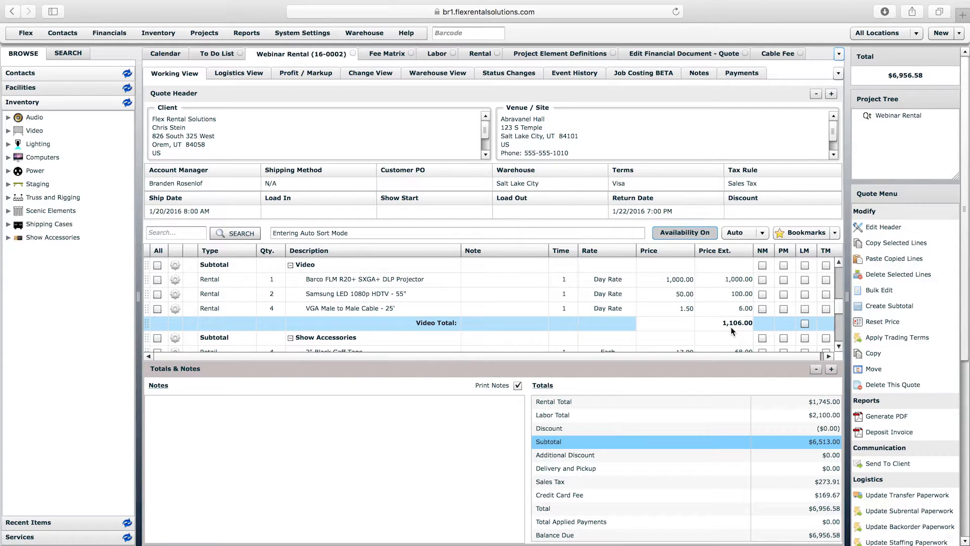
drag(841, 307, 841, 304)
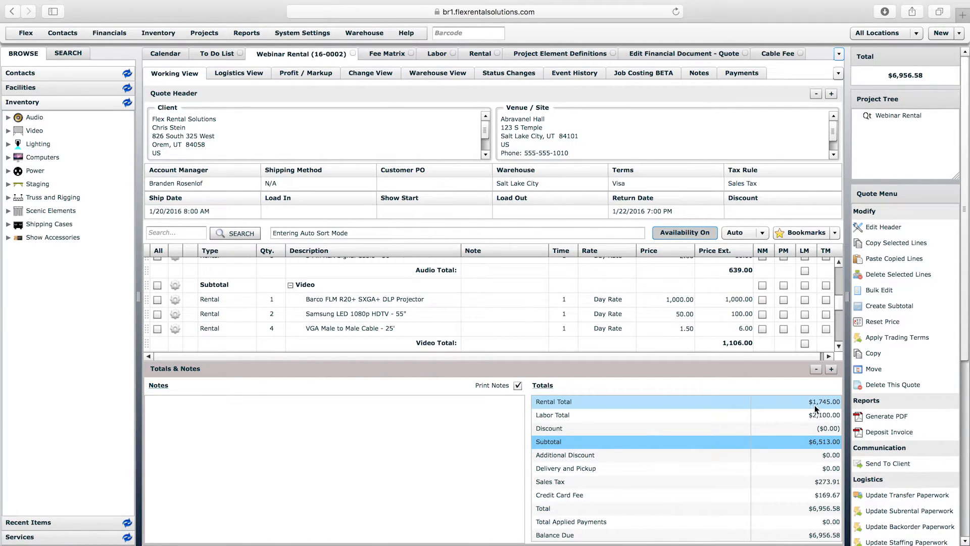
drag(841, 310, 841, 325)
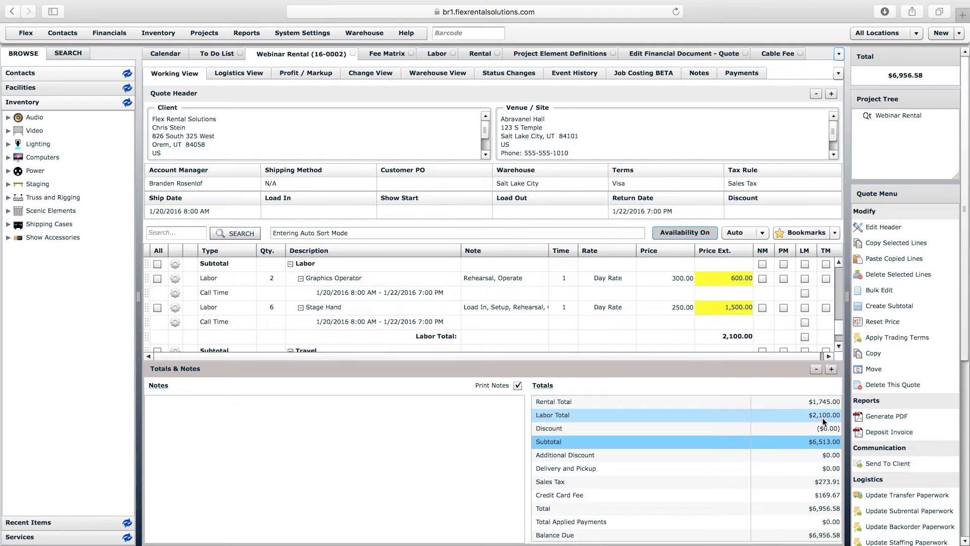
drag(841, 326, 843, 335)
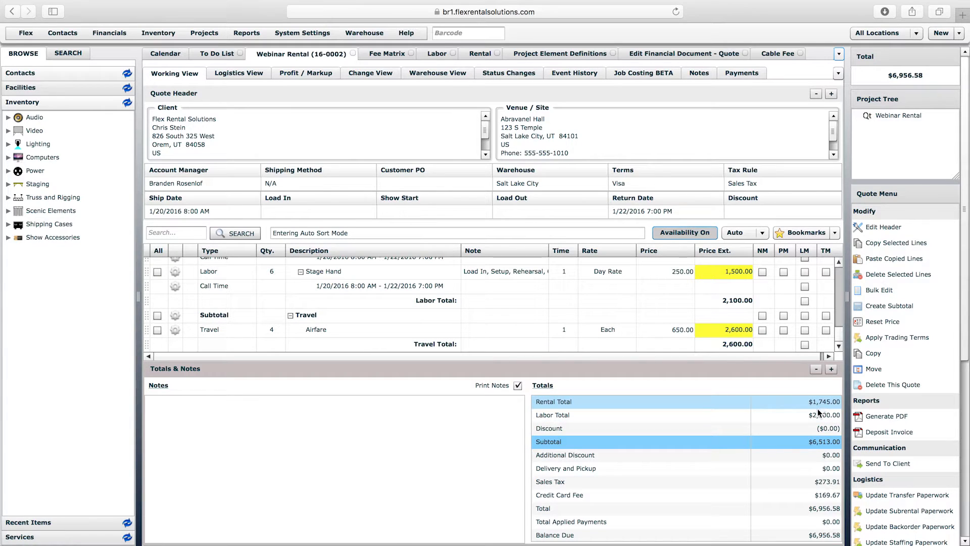
click(821, 445)
Check the Webinar Rental line items for resource types without their own total row, and show the Services categories.
drag(841, 338, 841, 277)
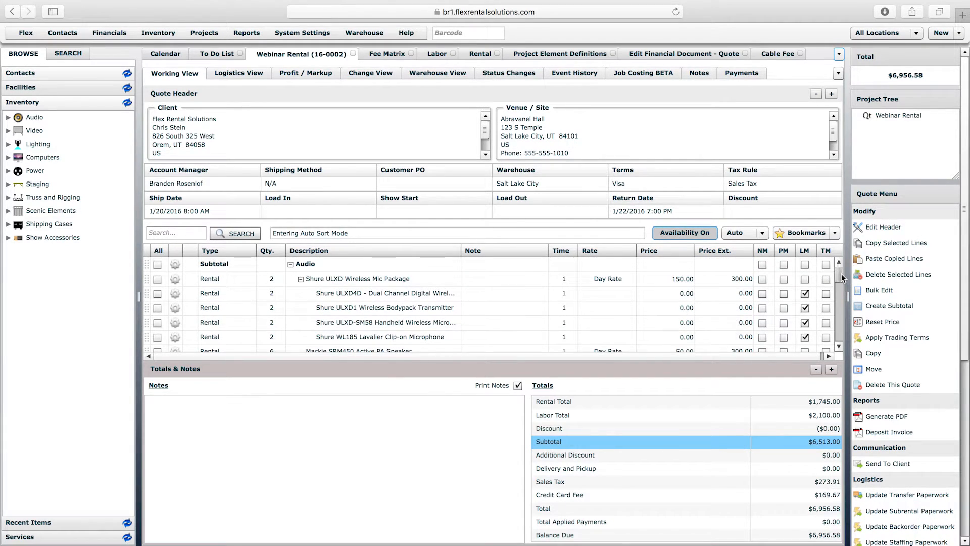
scroll(841, 274, down, 3)
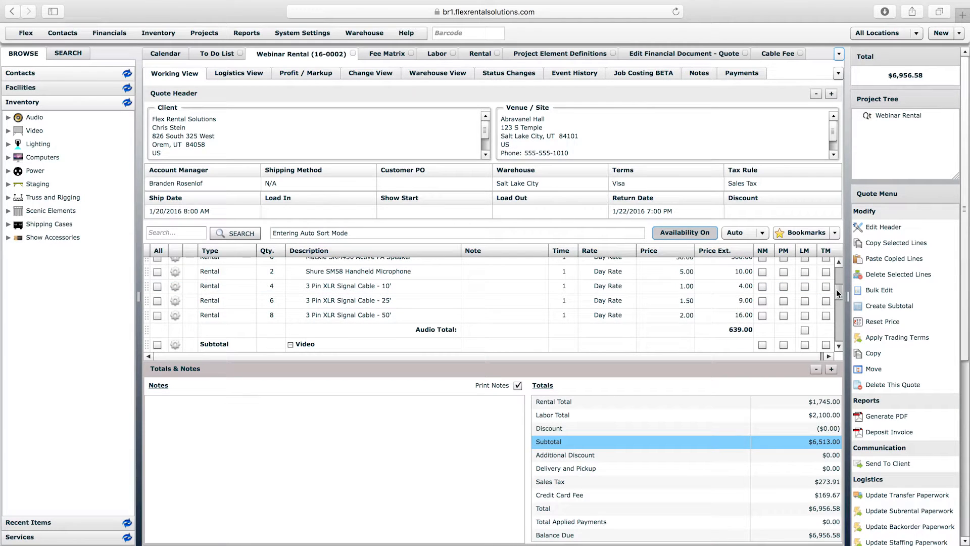
scroll(835, 289, down, 5)
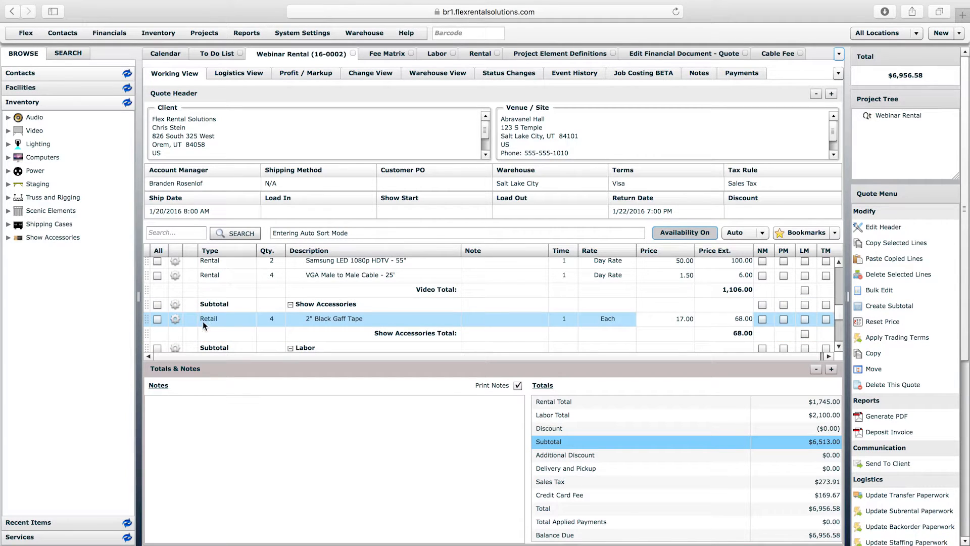
scroll(839, 346, down, 5)
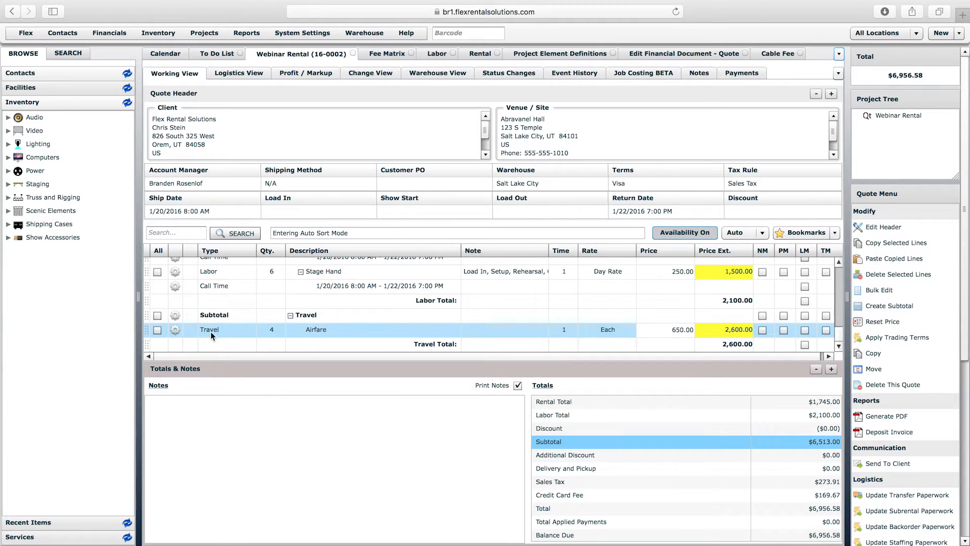
click(55, 536)
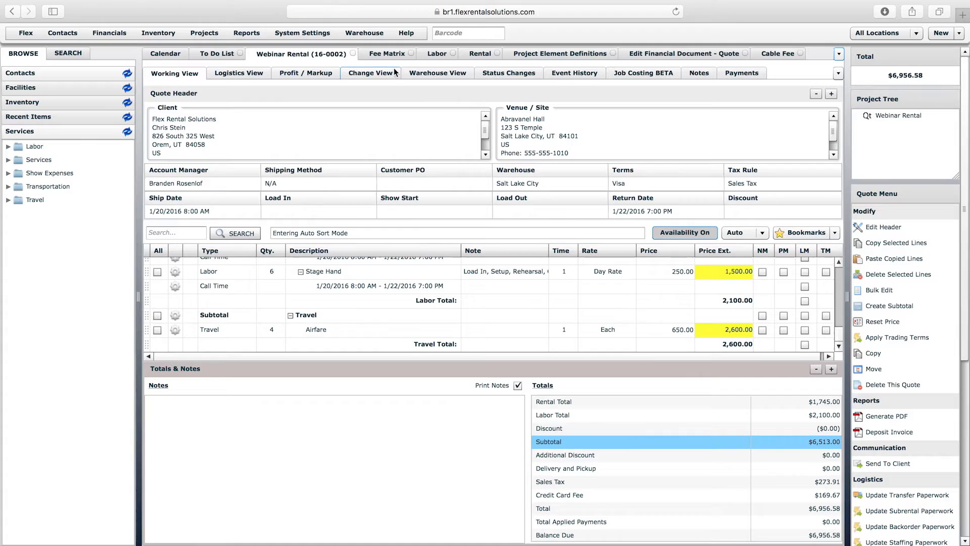
Reload the fee matrix list and start a new fee matrix named Retail Total with code RETTOTAL.
click(389, 54)
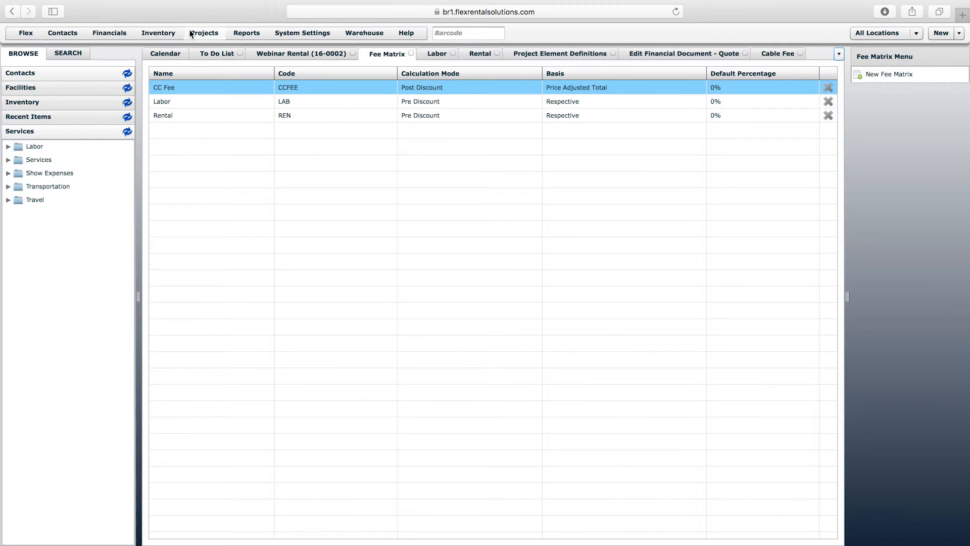
click(98, 38)
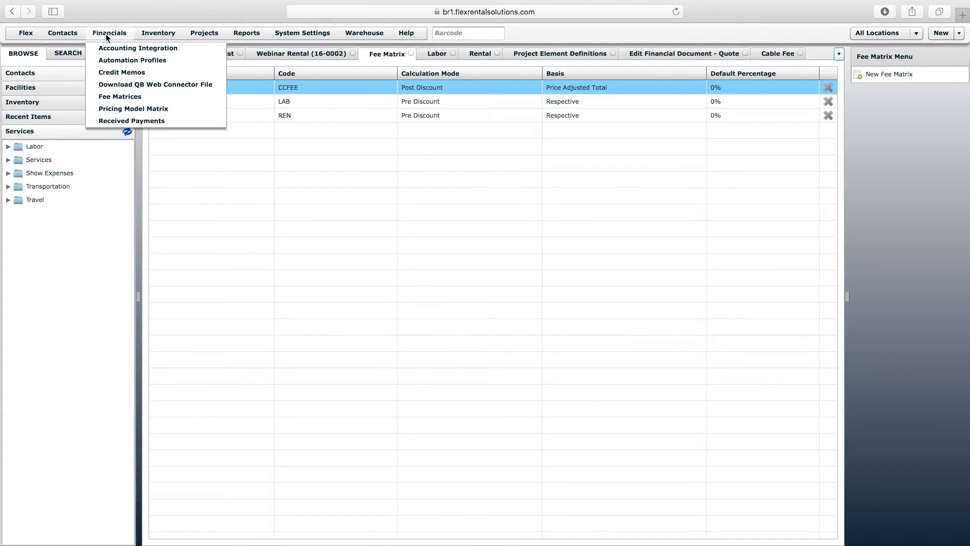
click(121, 97)
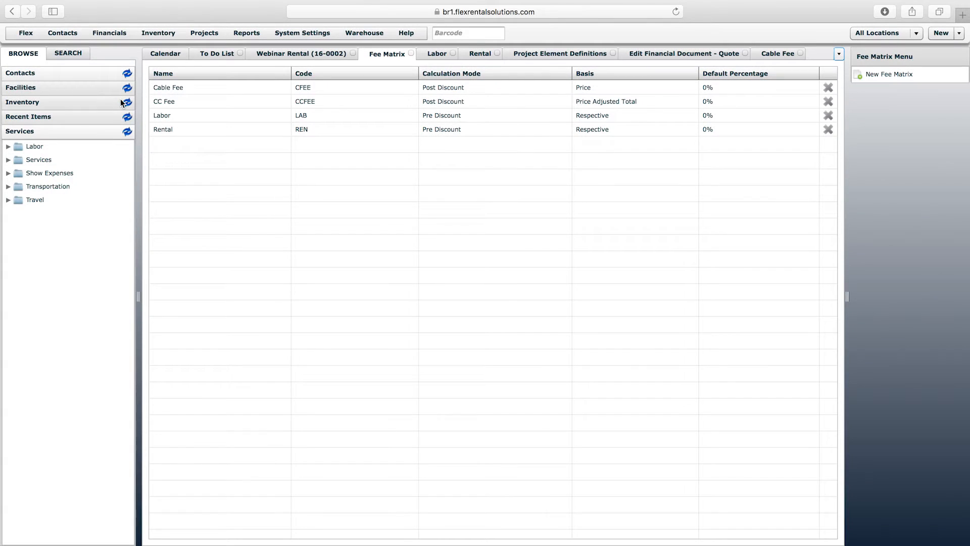
click(894, 74)
click(254, 81)
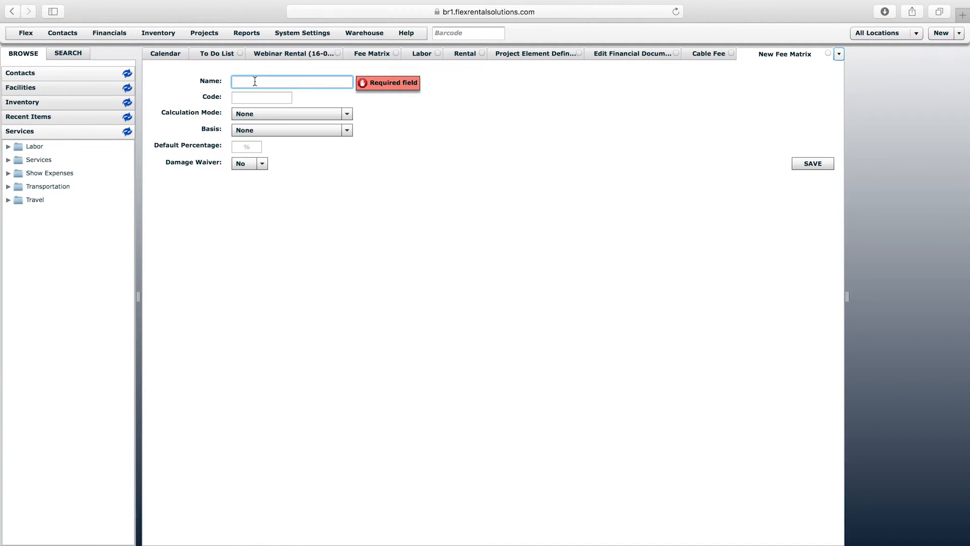
text(Retail Total)
key(Tab)
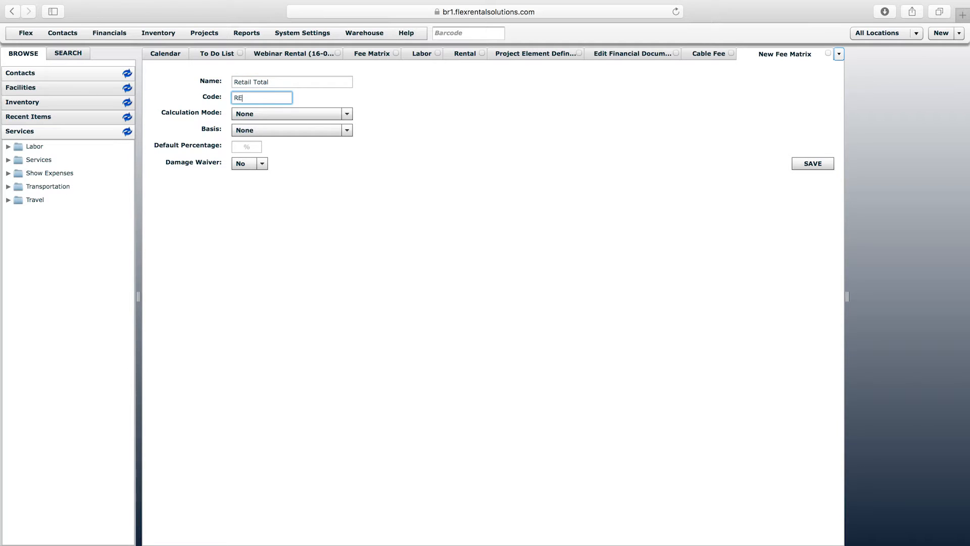
text(RETTOTAL)
Set the Retail Total fee matrix's calculation mode to Pre Discount and its basis to Respective.
click(276, 114)
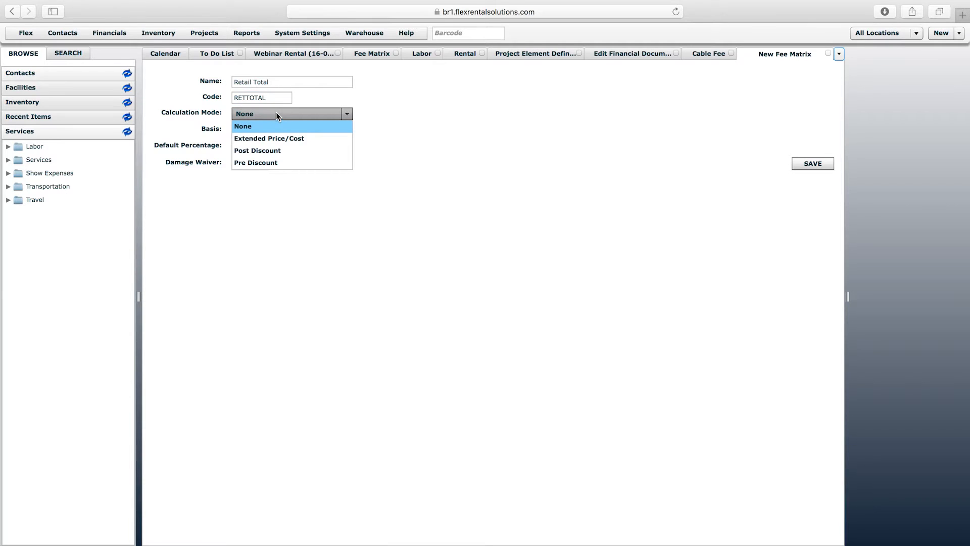
click(259, 162)
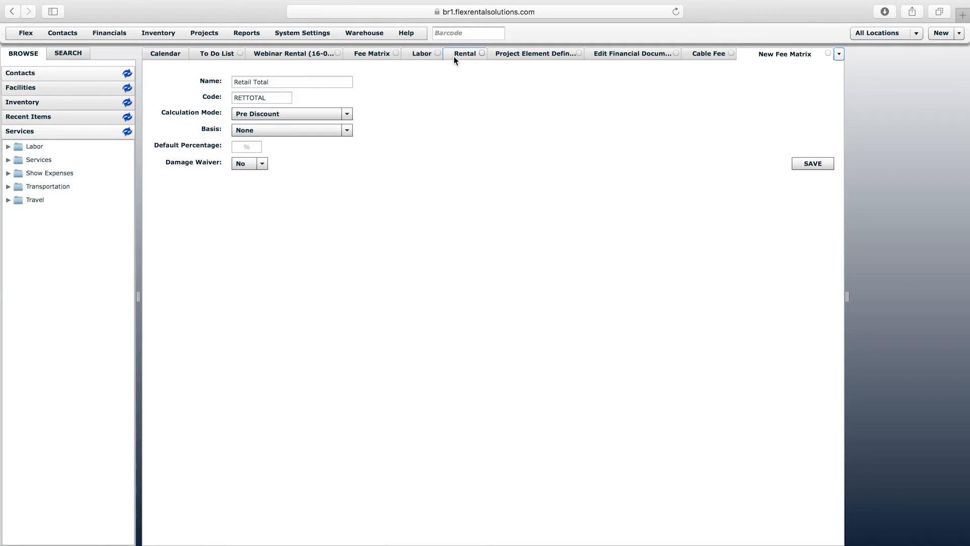
click(283, 130)
click(265, 203)
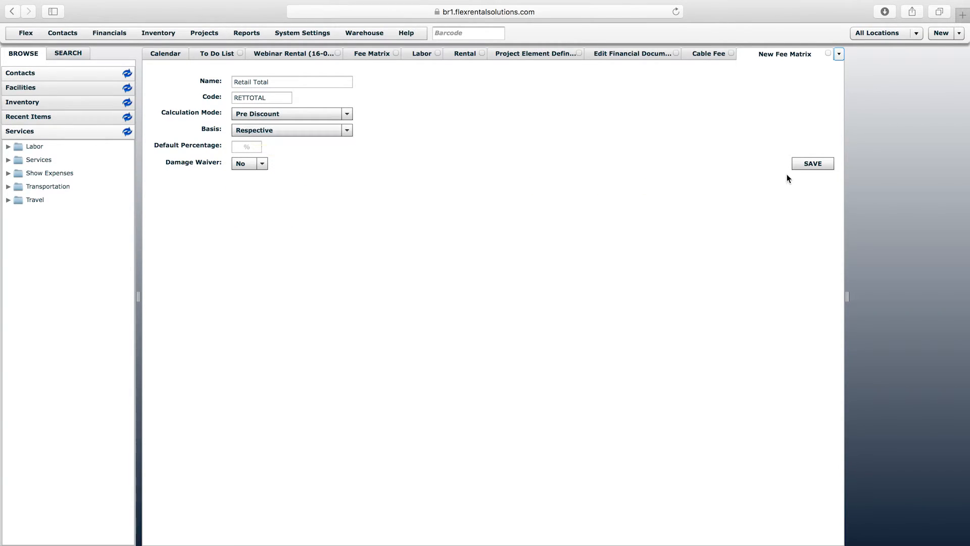
Save the Retail Total fee matrix and add the Retail resource type to it at 100%.
click(812, 163)
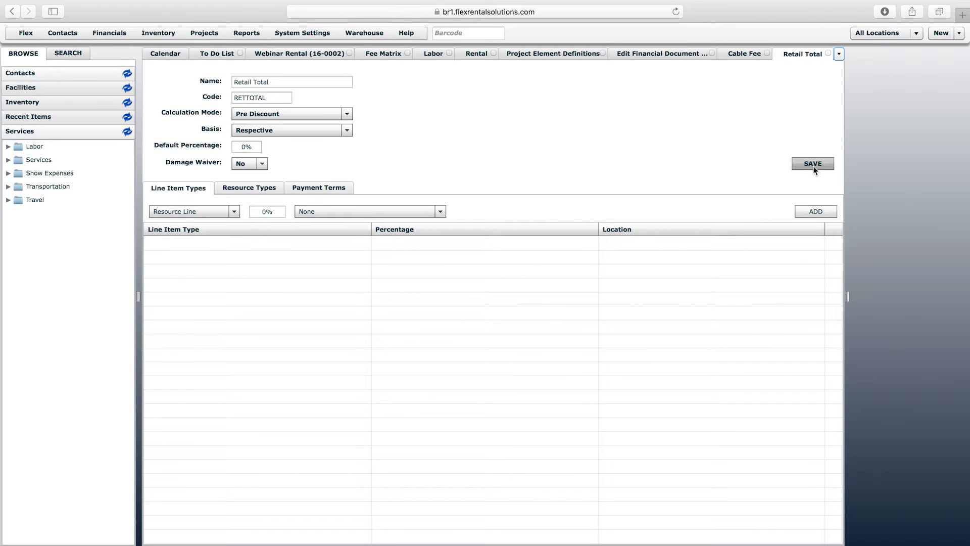
click(244, 189)
click(243, 211)
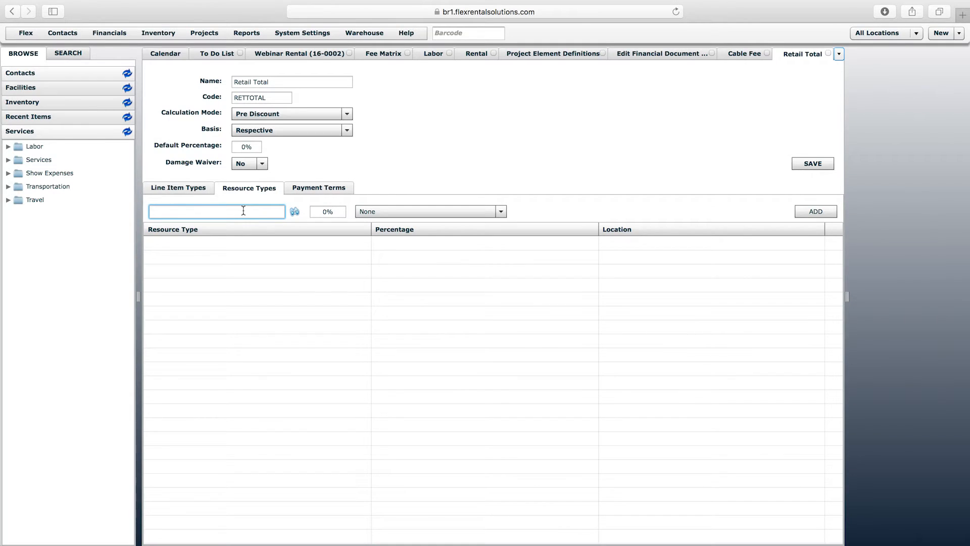
text(ret)
click(212, 226)
click(326, 213)
text(100)
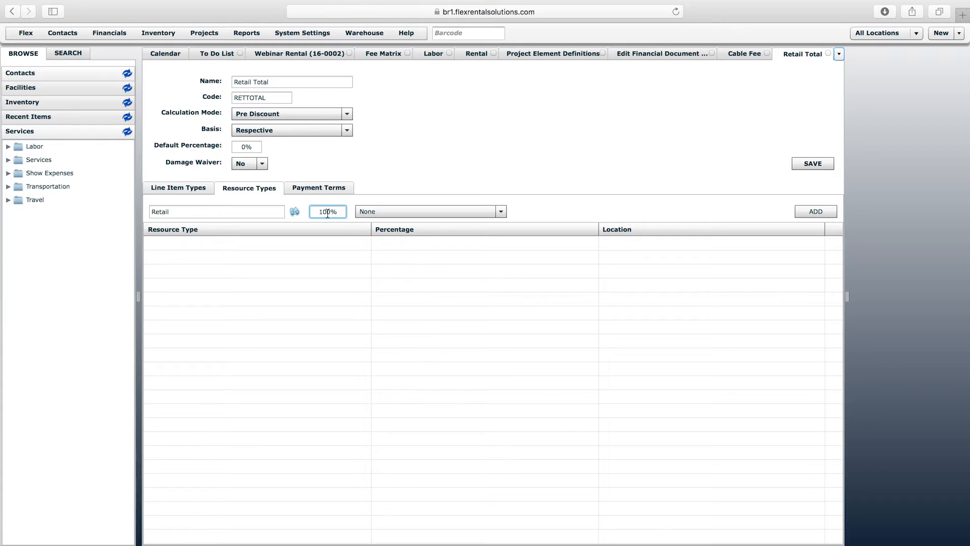
click(834, 211)
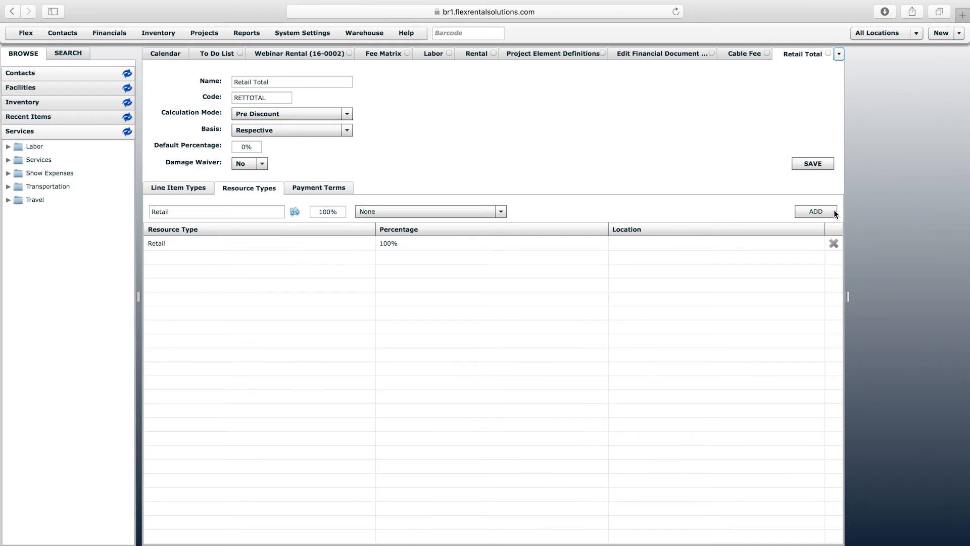
Start a new fee matrix named Travel Total with code TRAVTOT.
click(392, 54)
click(897, 81)
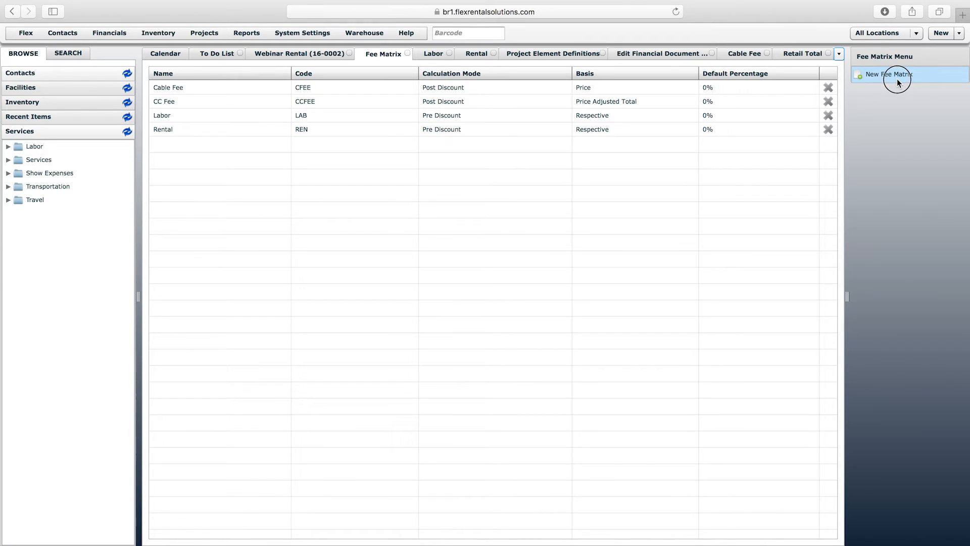
click(313, 81)
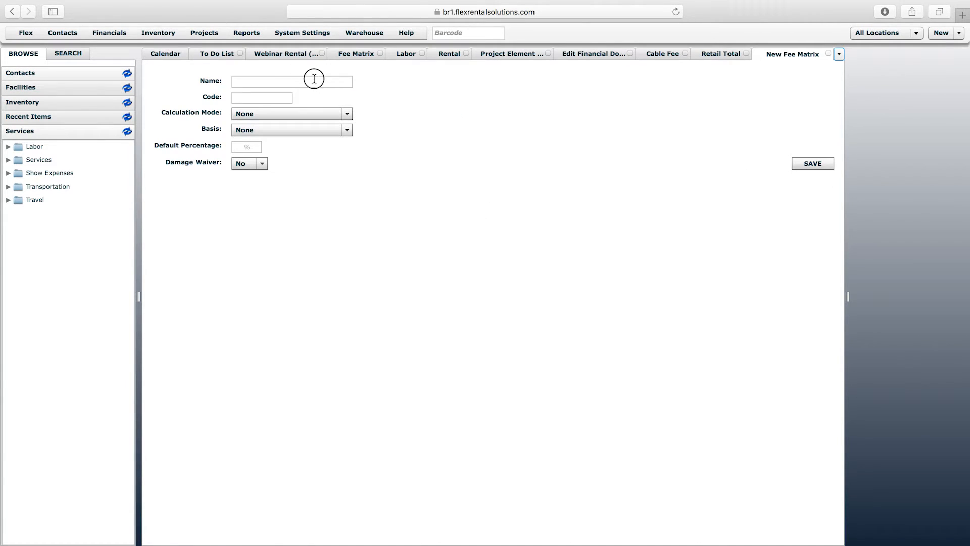
text(Travel Total)
key(Tab)
text(TRAVTO)
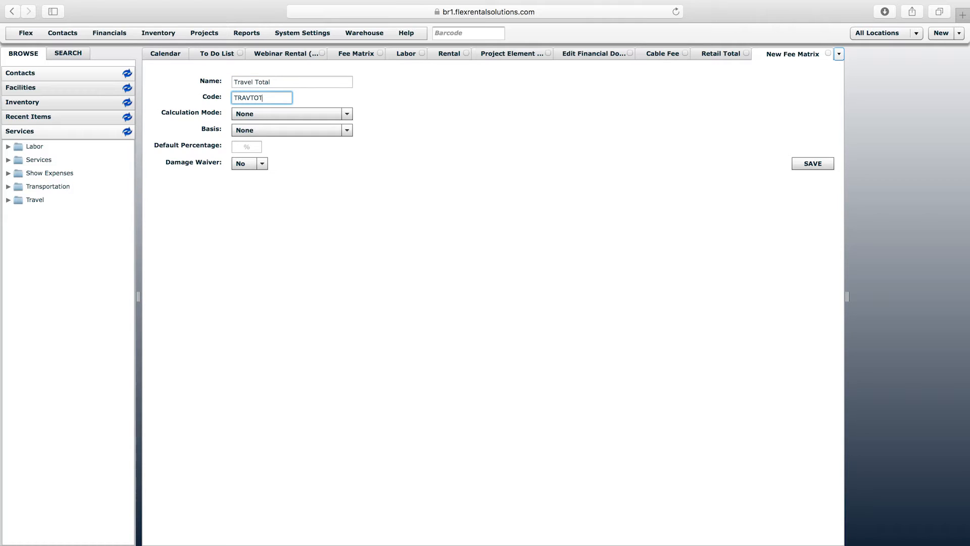
Set the Travel Total fee matrix's calculation mode to Pre Discount and basis to Respective, and save it.
click(323, 113)
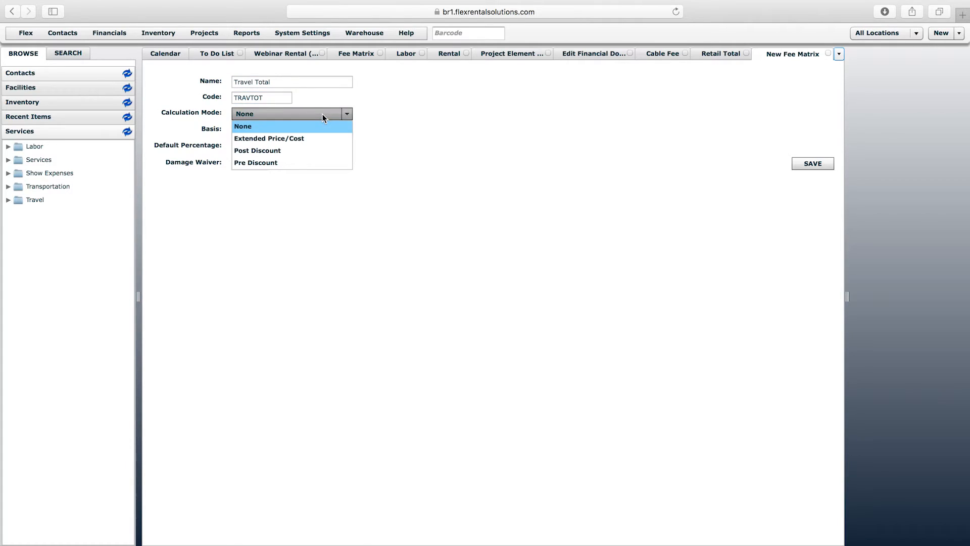
click(311, 163)
click(274, 129)
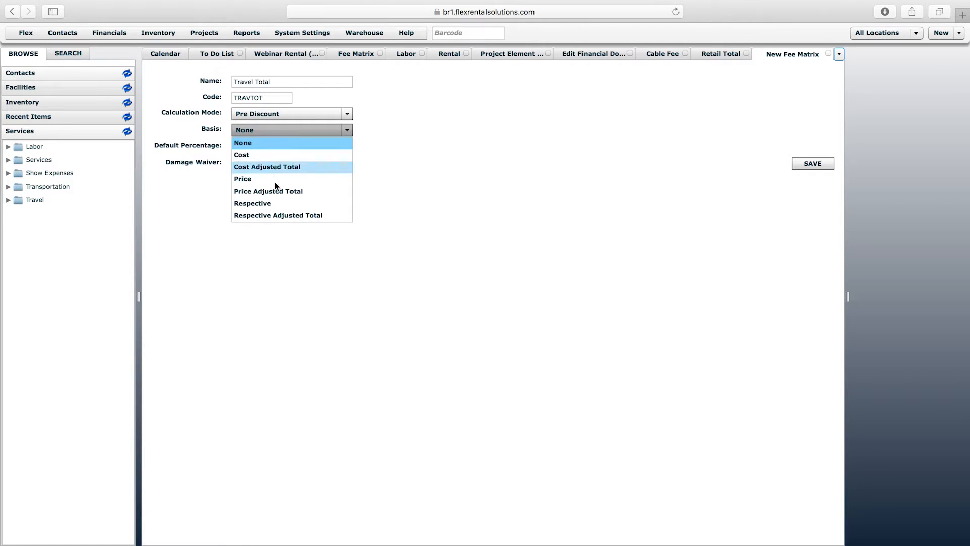
click(253, 203)
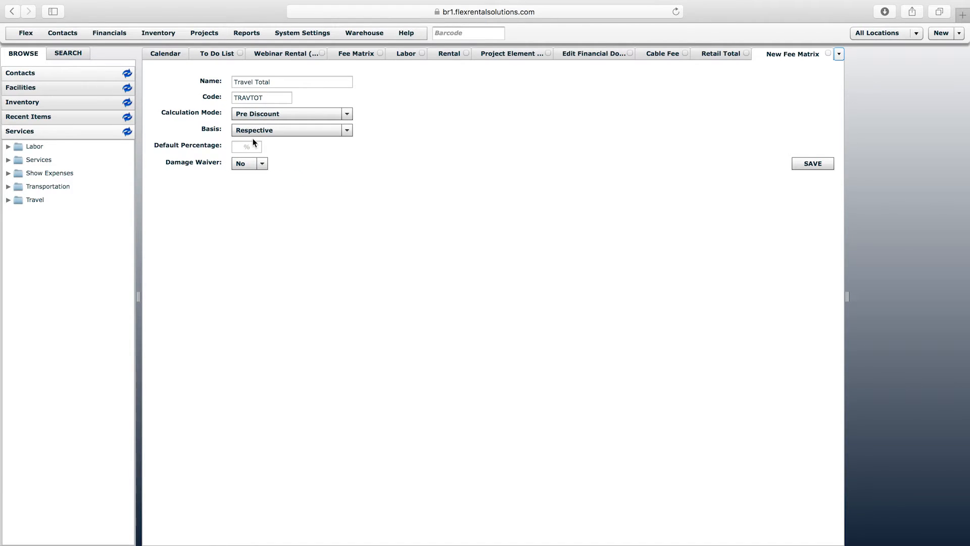
click(812, 164)
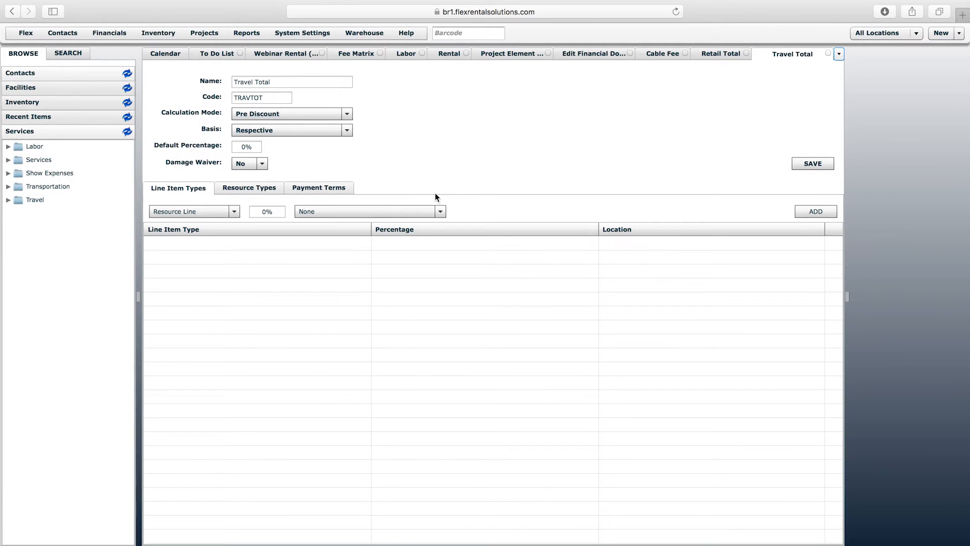
Add the Travel resource type to the Travel Total fee matrix at 100%.
click(260, 187)
click(203, 212)
text(trav)
click(172, 225)
drag(328, 213, 307, 209)
text(100)
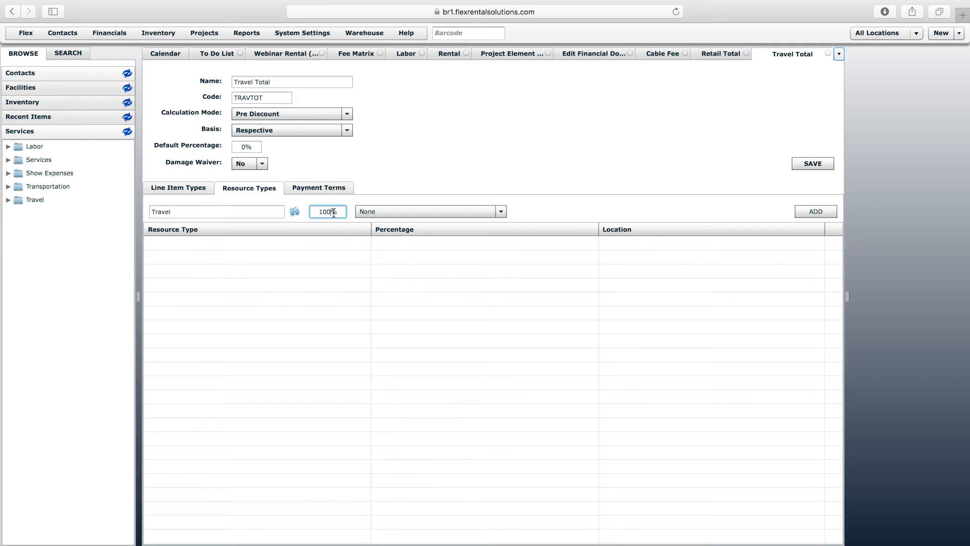
click(819, 212)
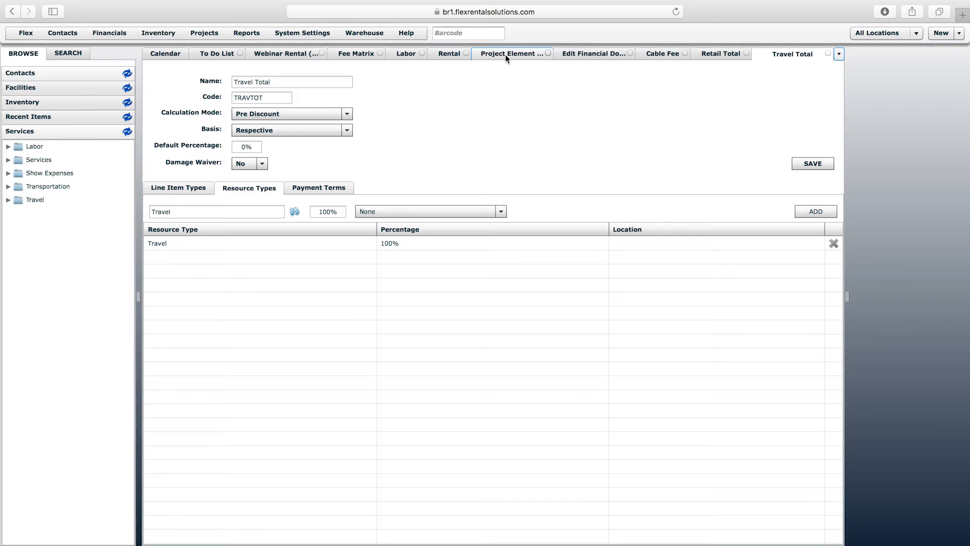
Open the Quote project element definition at its custom total block rows.
click(201, 33)
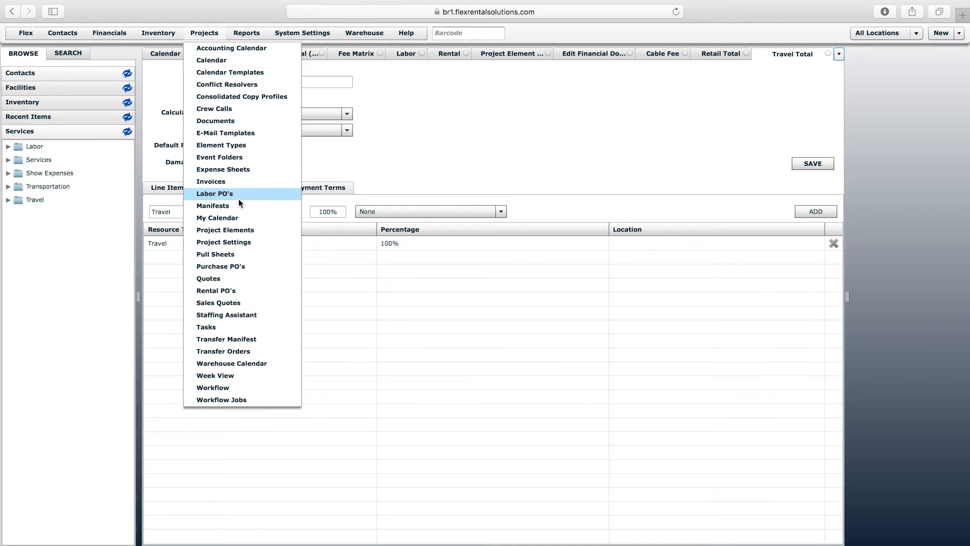
click(235, 231)
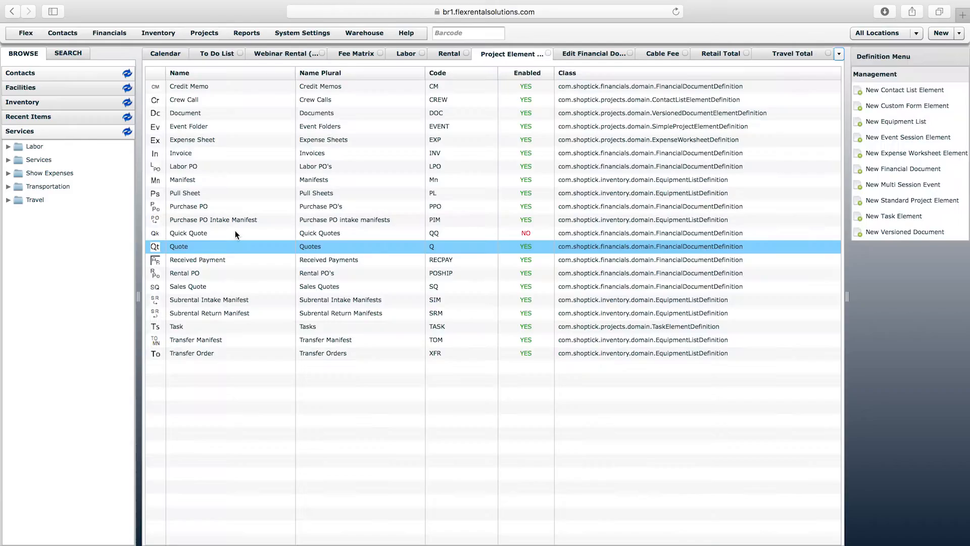
click(185, 247)
double_click(185, 247)
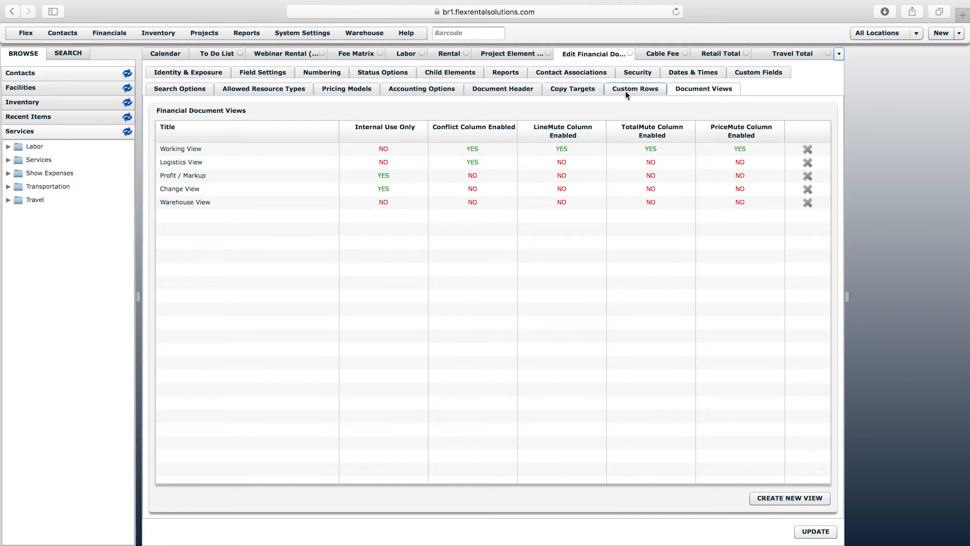
click(626, 90)
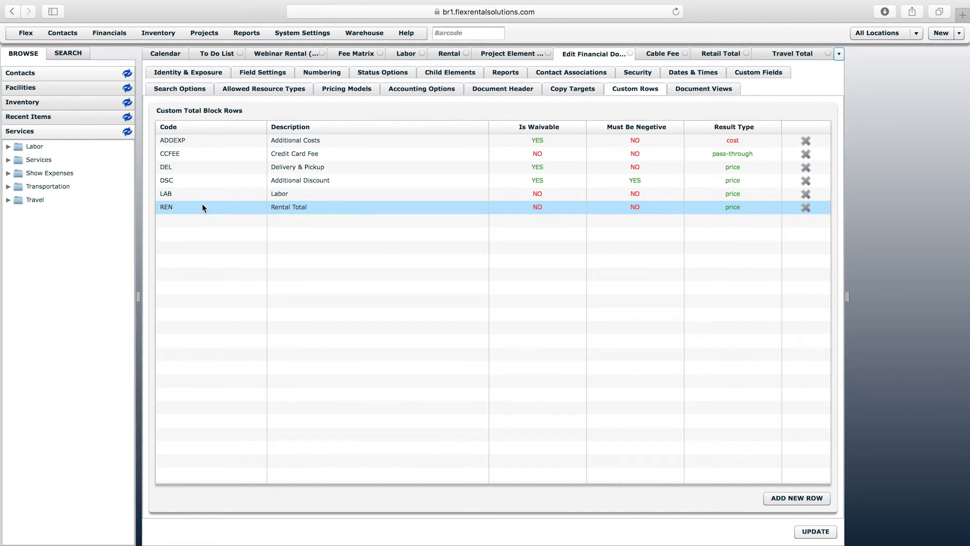
Start a new custom total row with code RETTOTAL and description Retail Total.
click(789, 502)
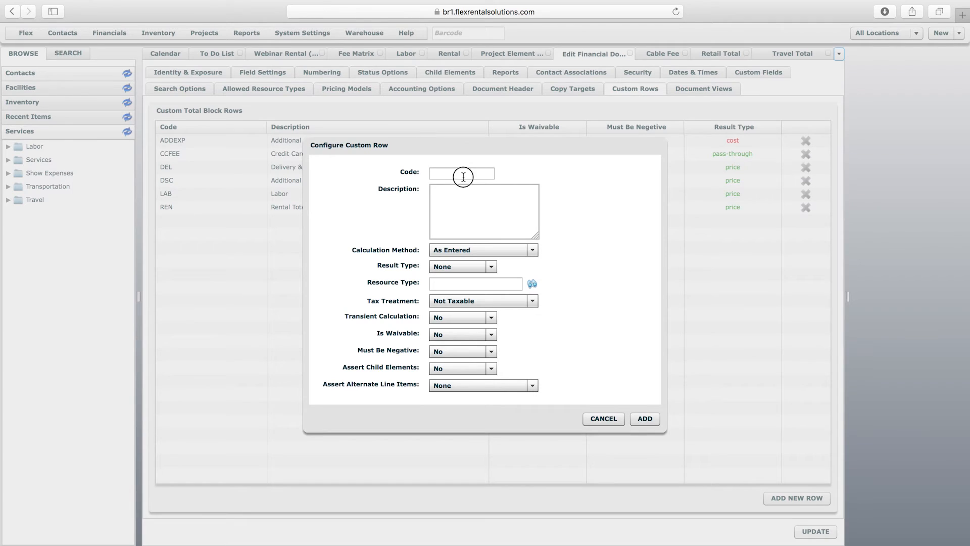
click(463, 177)
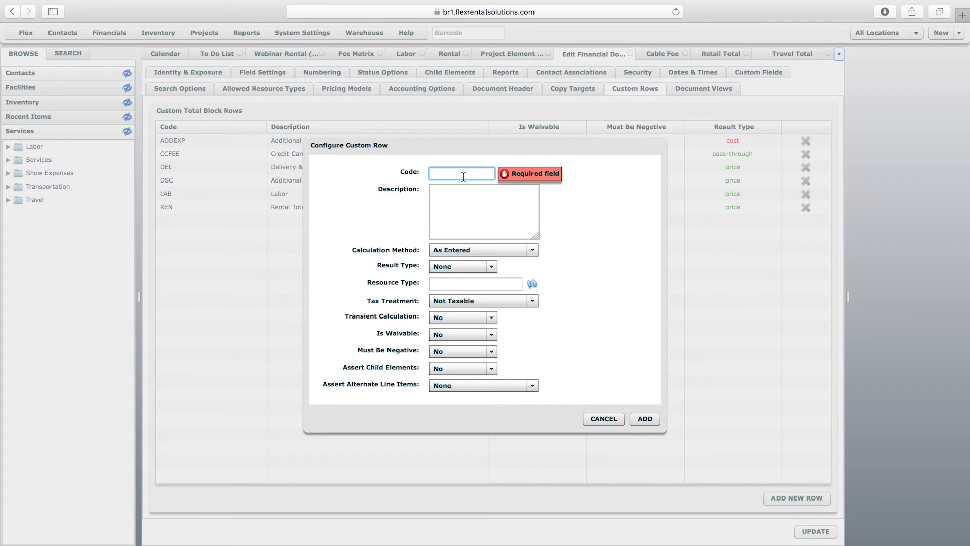
text(Retail Total)
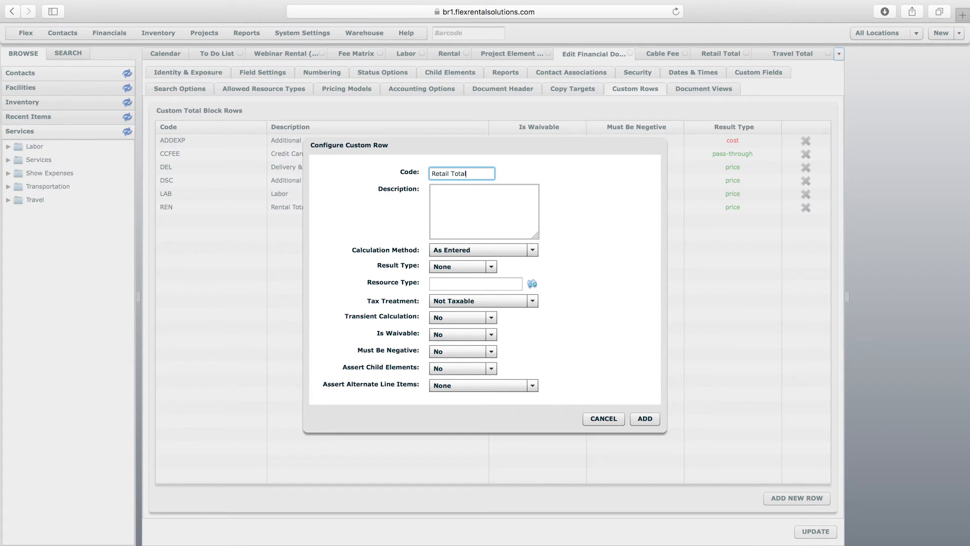
key(super+a)
text(RETTOTAL)
key(BackSpace)
key(BackSpace)
text(TAL)
click(450, 200)
text(Ret)
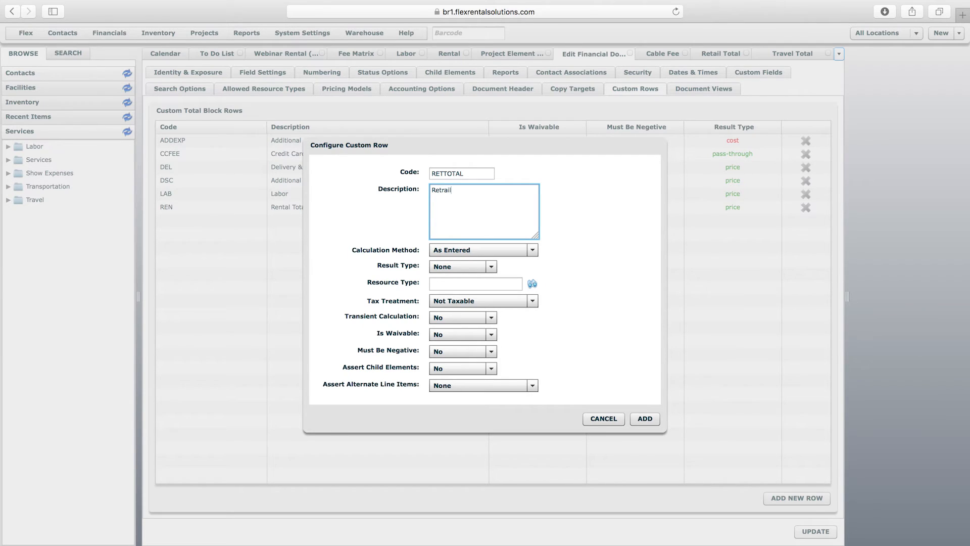
text(ail Tota)
Set the Retail Total row's calculation method to Fee Matrix, using the Retail Total matrix.
click(460, 249)
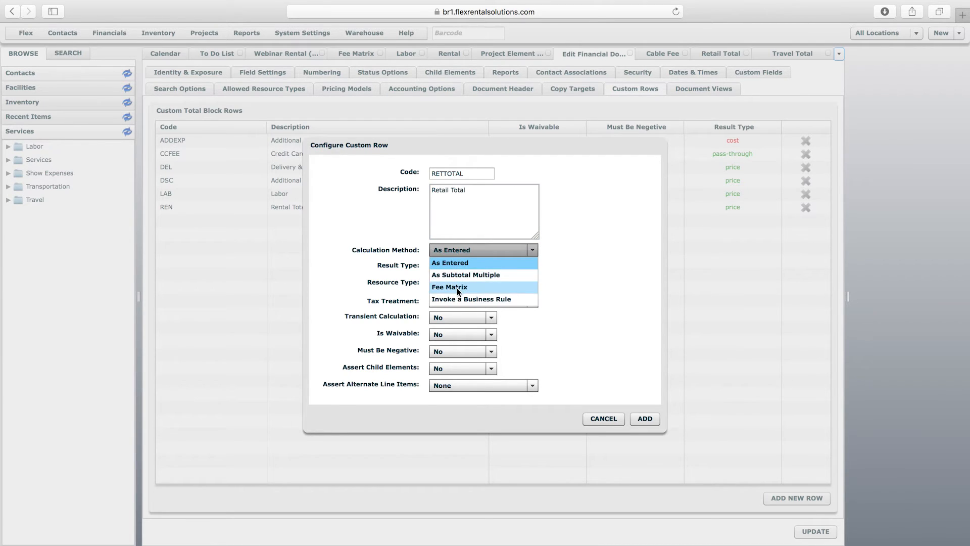
click(461, 284)
click(453, 258)
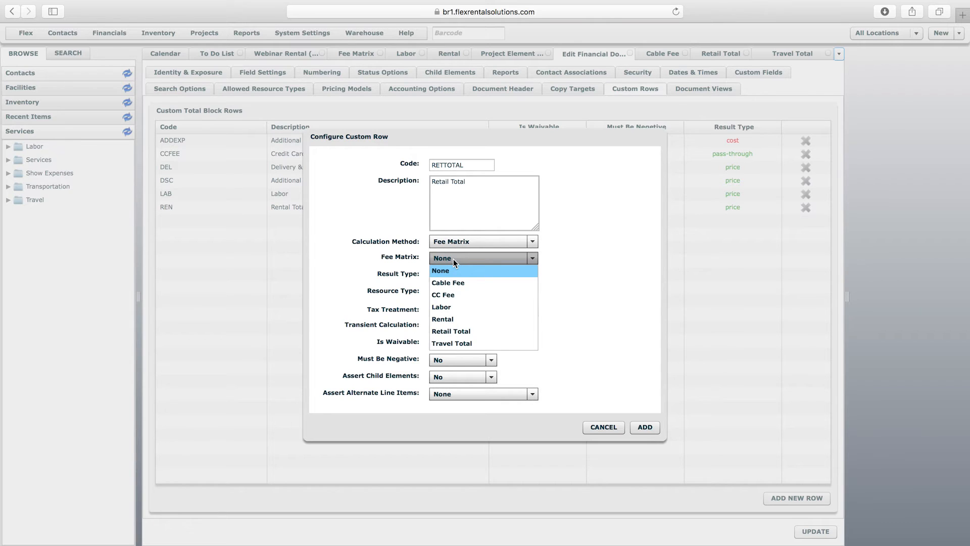
click(452, 331)
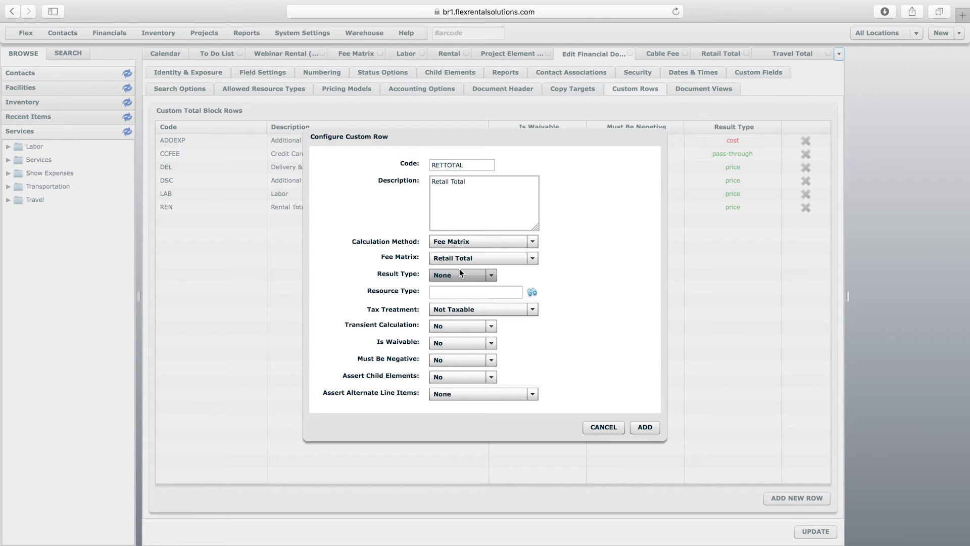
Set the Retail Total row's result type to Price and transient calculation to Yes, and add the row.
click(468, 275)
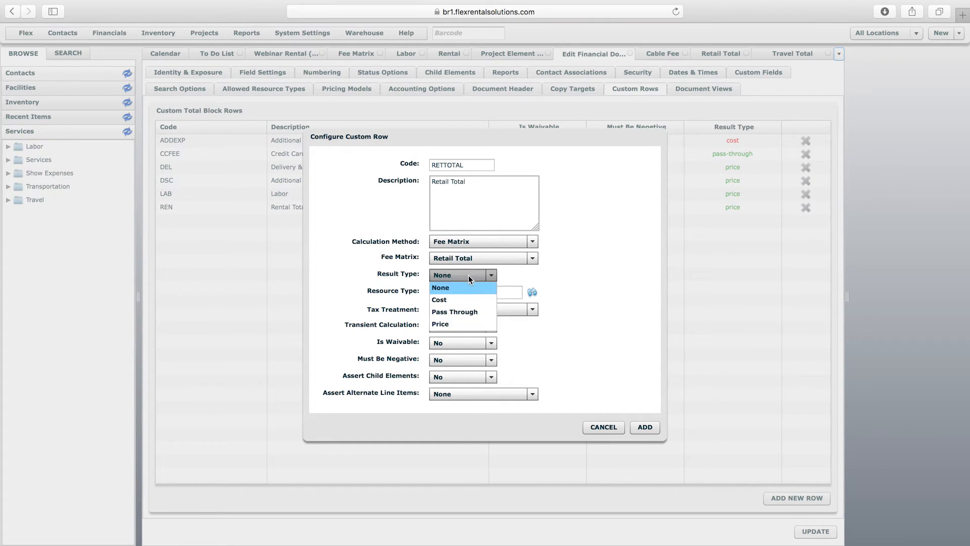
click(466, 324)
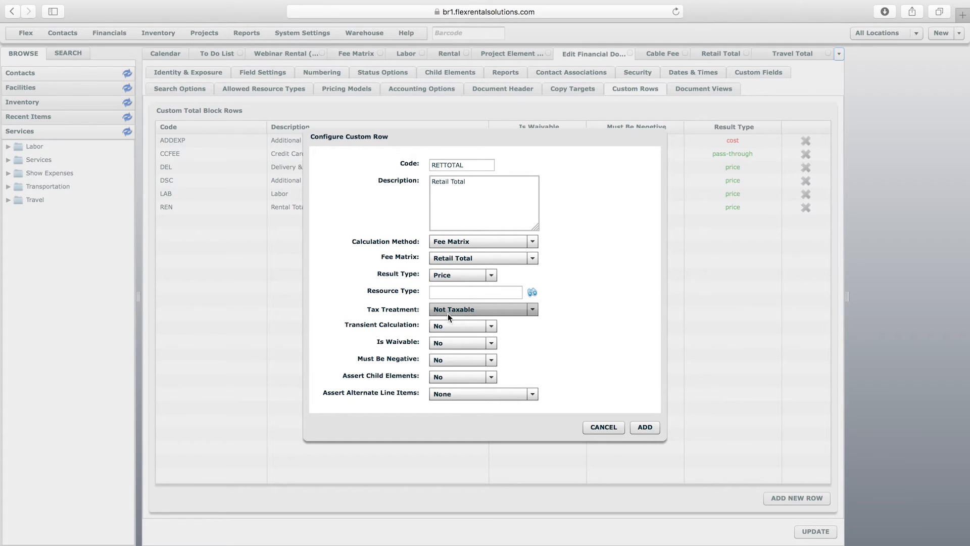
click(448, 327)
click(441, 350)
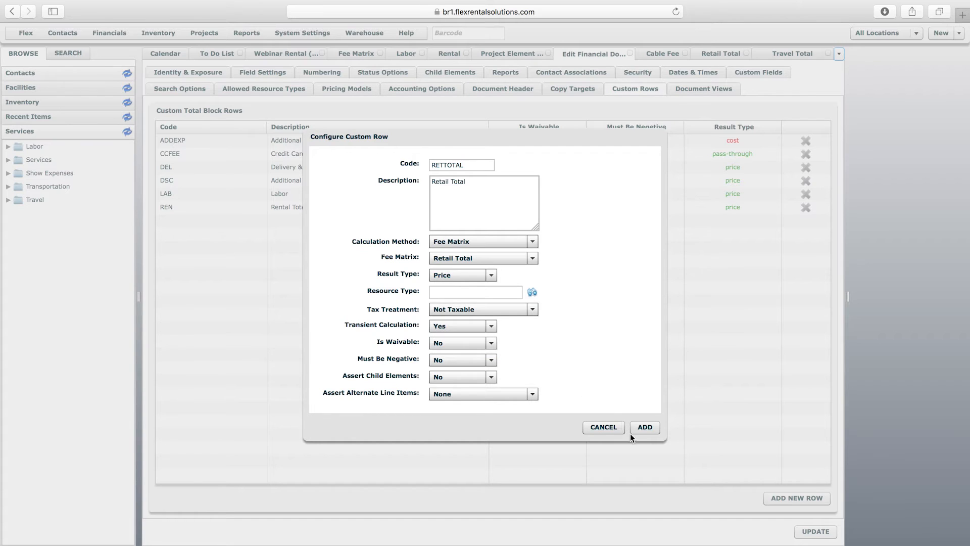
click(645, 427)
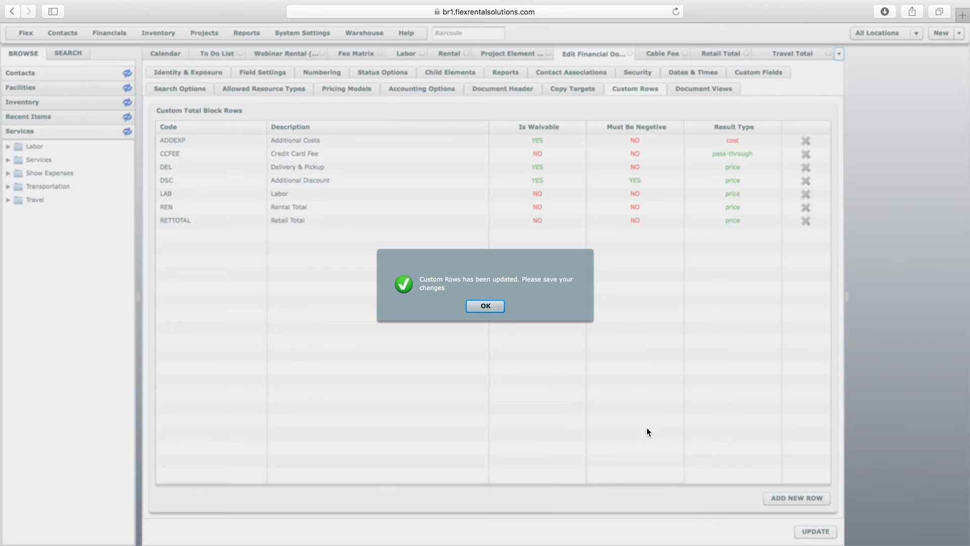
click(485, 306)
Start another custom total row with code TRAVTOT and description Travel Total.
click(791, 498)
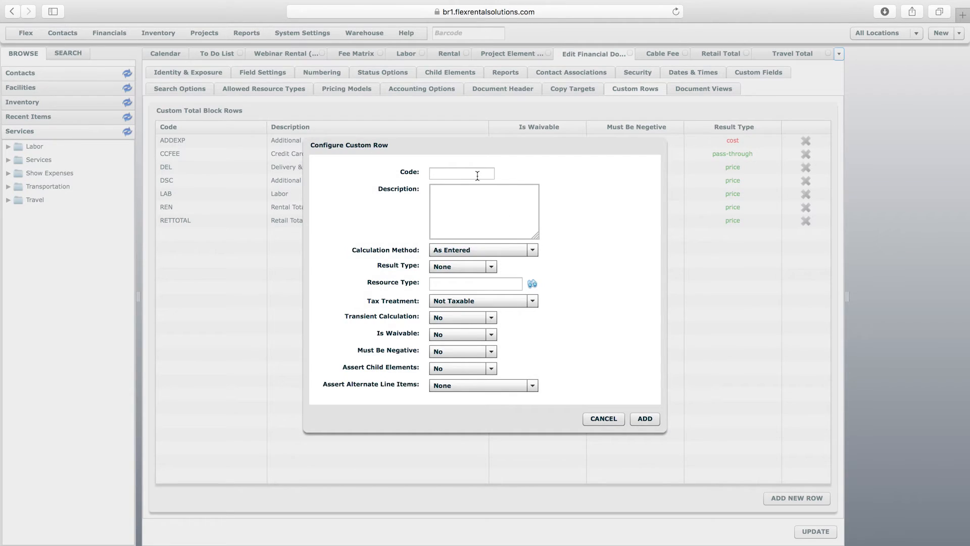
click(477, 176)
text(TRA)
text(VTA)
key(BackSpace)
text(OT)
click(488, 197)
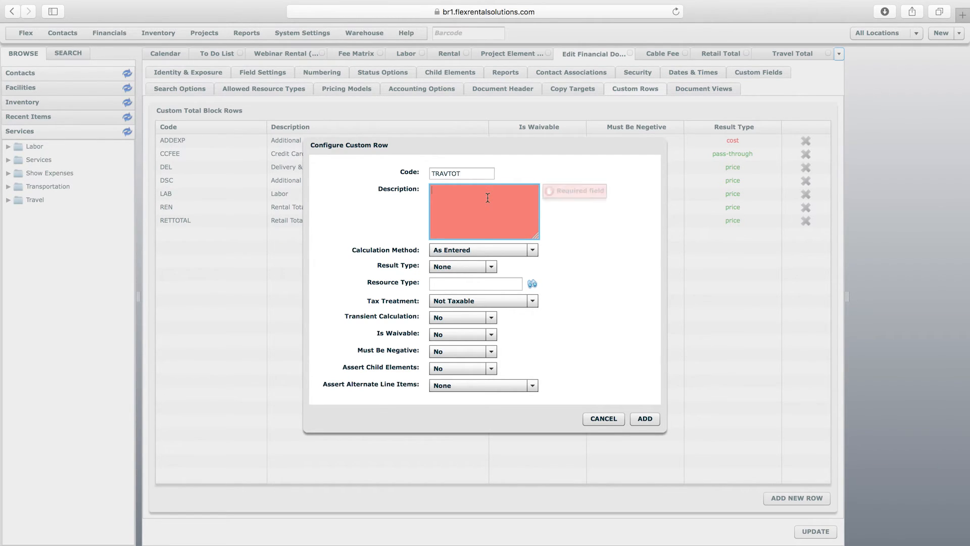
text(Travel Total)
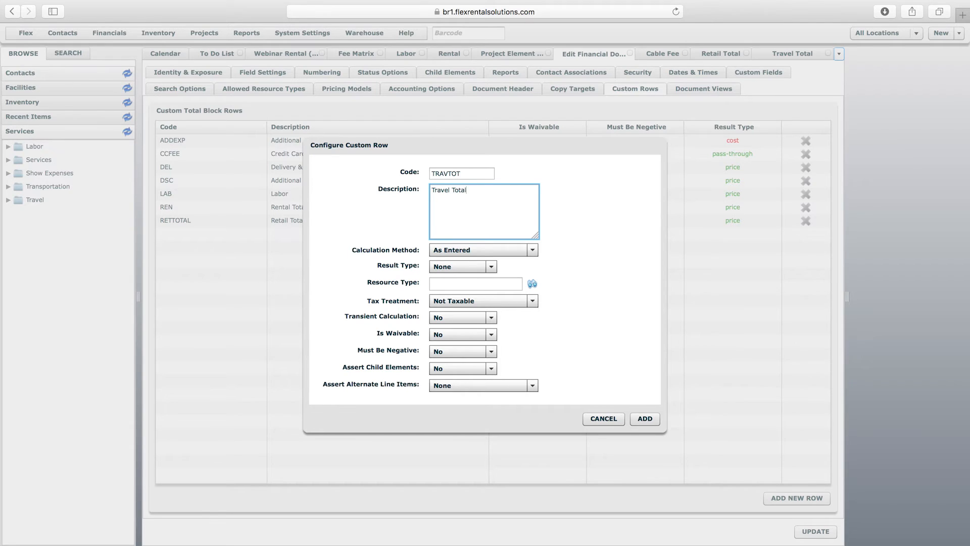
Set the Travel Total row's calculation method to Fee Matrix, using the Travel Total matrix.
click(482, 251)
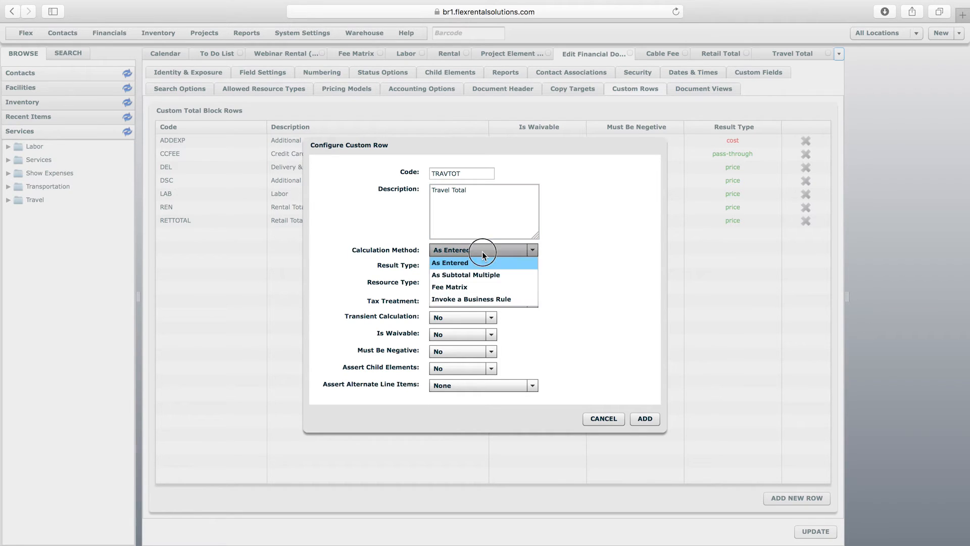
click(447, 283)
click(451, 257)
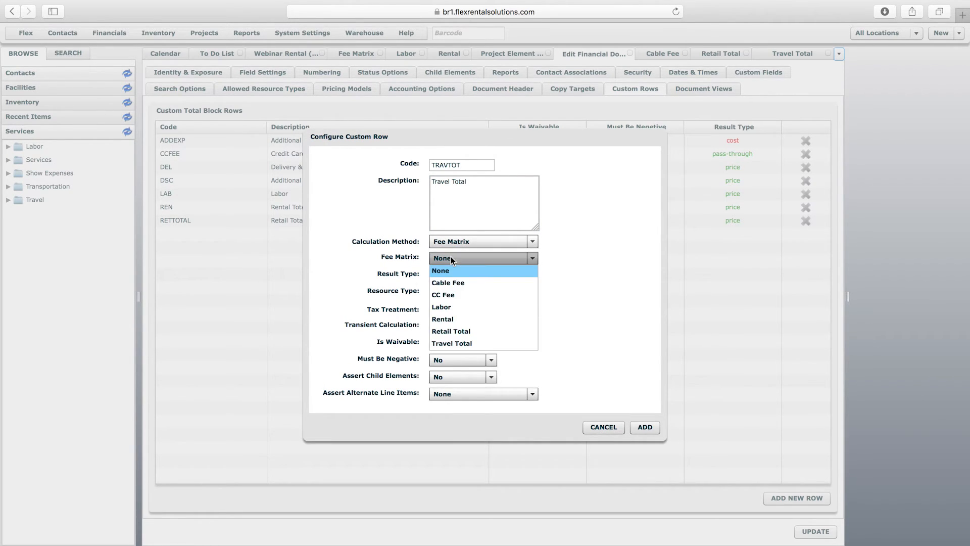
click(460, 343)
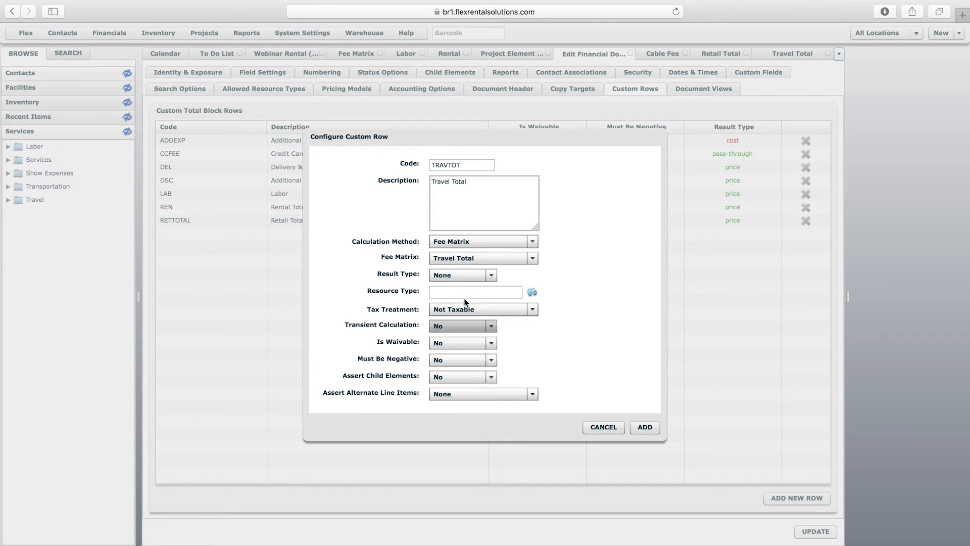
Set the Travel Total row's result type to Price and transient calculation to Yes, add the row and save the document definition.
click(459, 275)
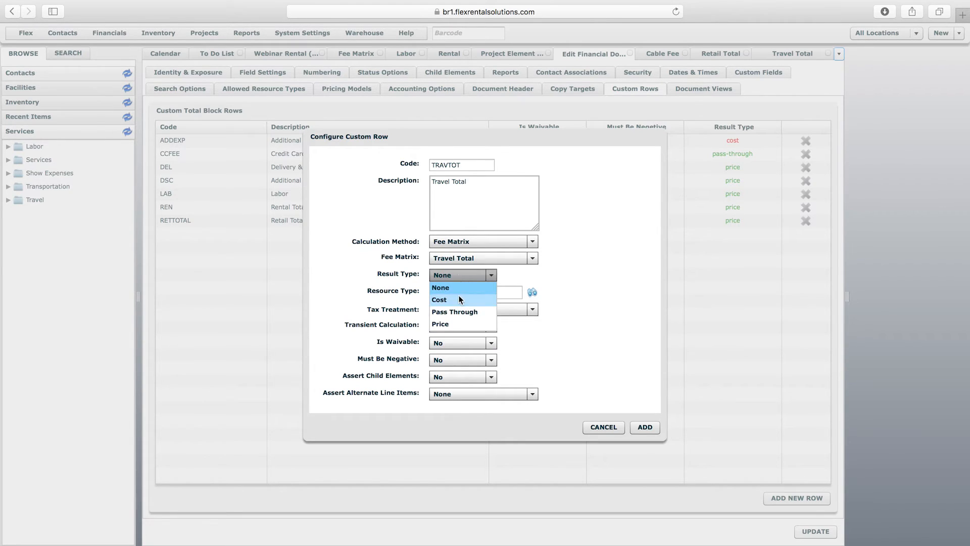
click(460, 324)
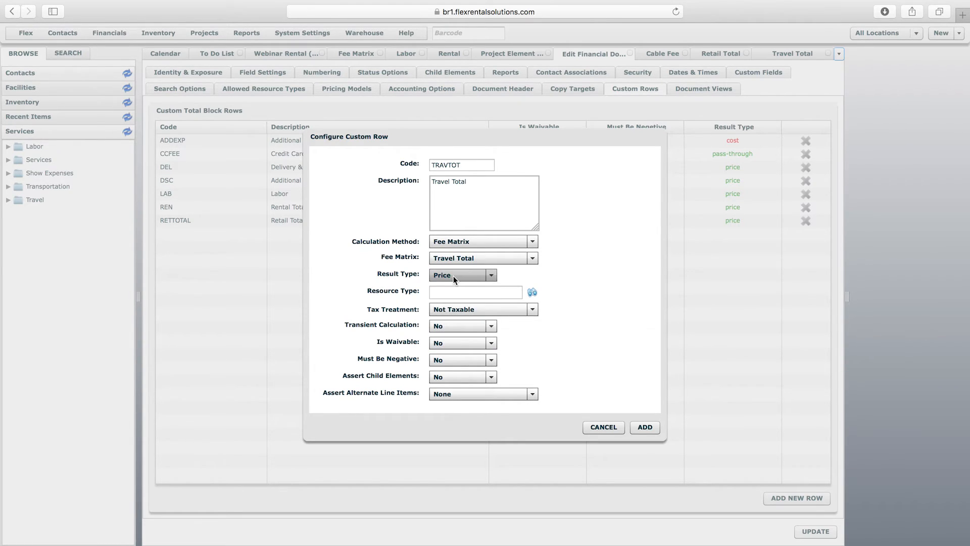
click(460, 325)
click(455, 348)
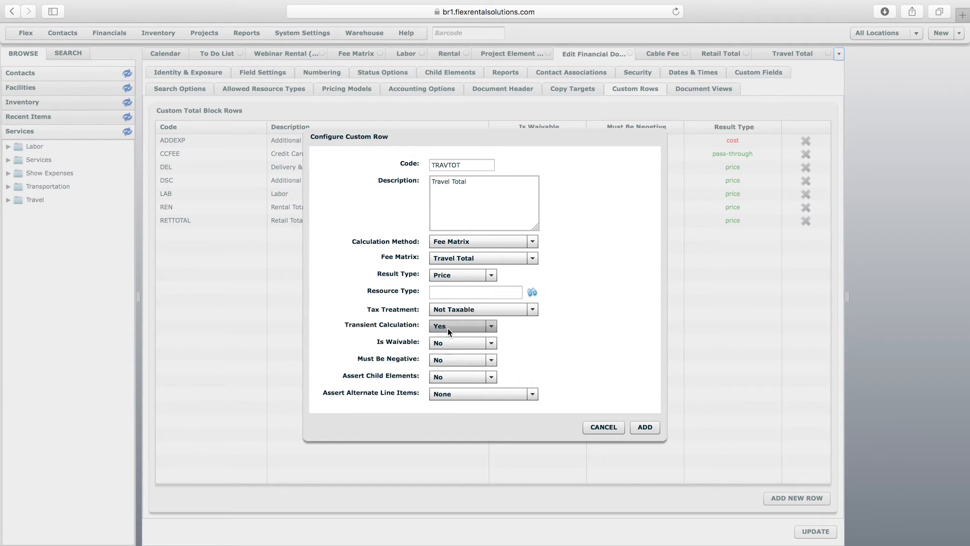
click(645, 429)
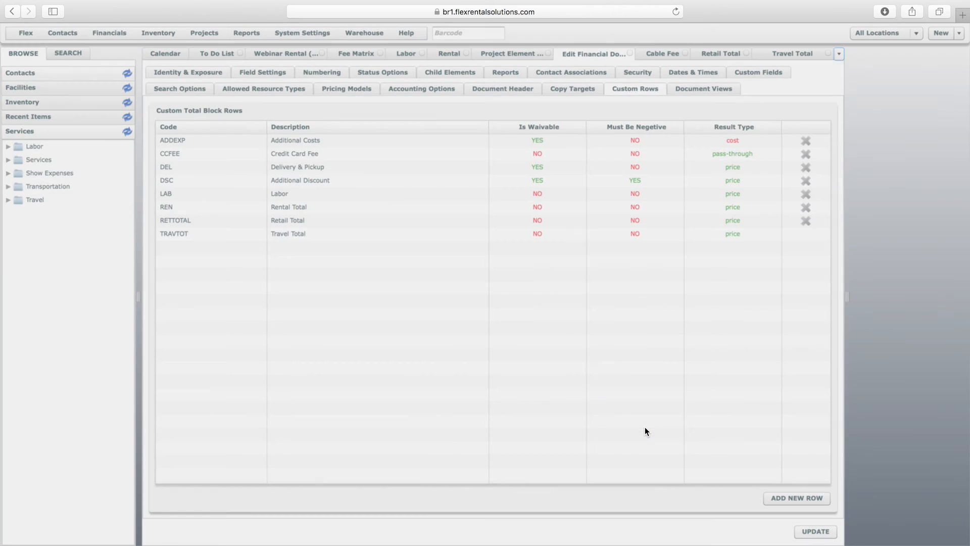
click(486, 306)
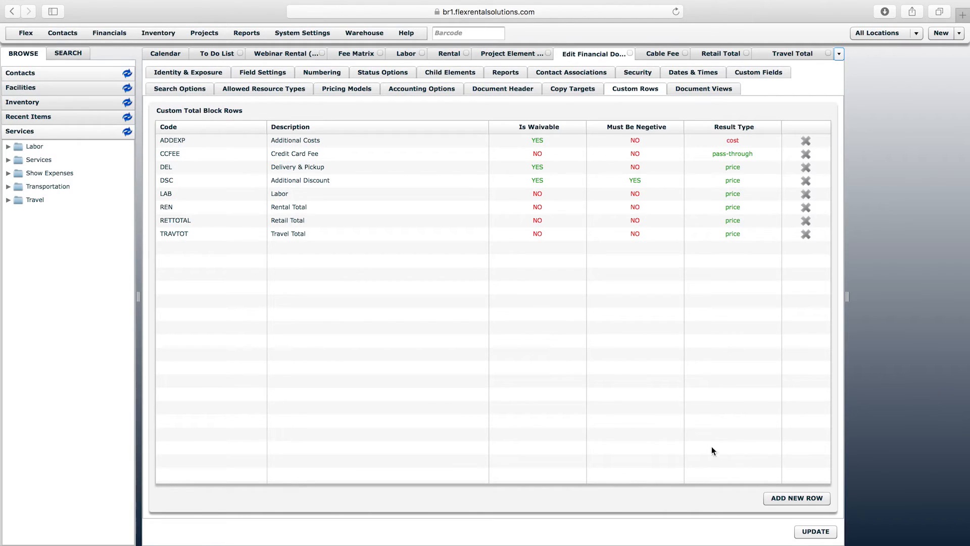
click(815, 532)
Open the total block rows of the Working View document view for editing.
click(698, 89)
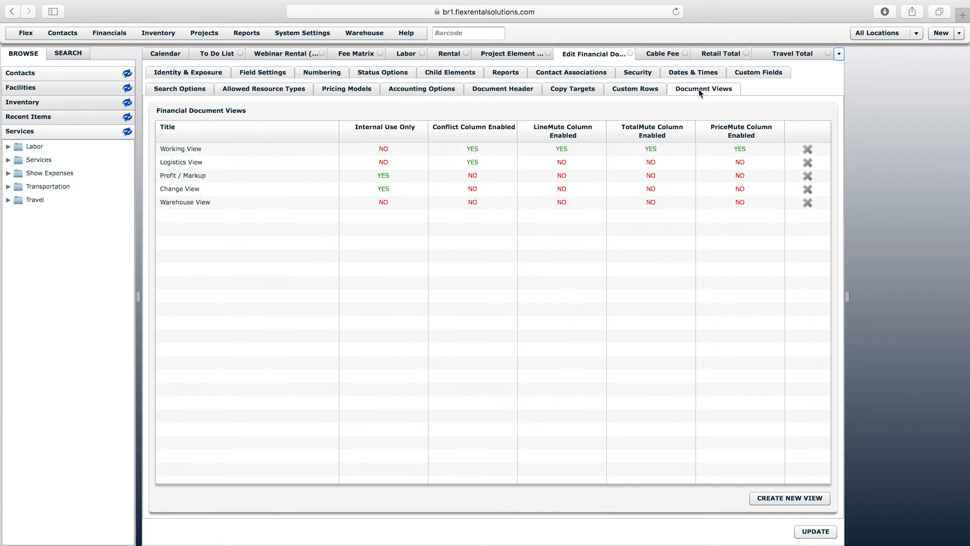
double_click(199, 151)
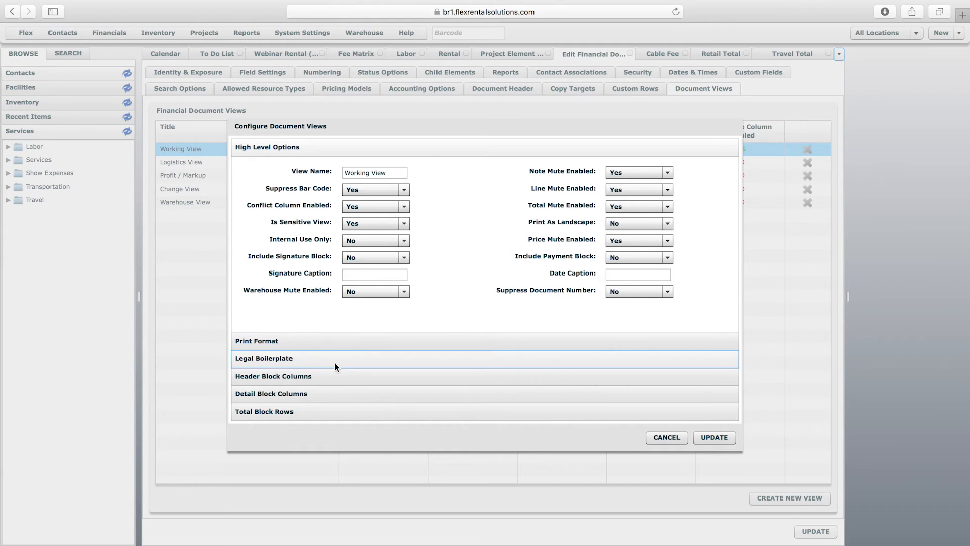
click(269, 413)
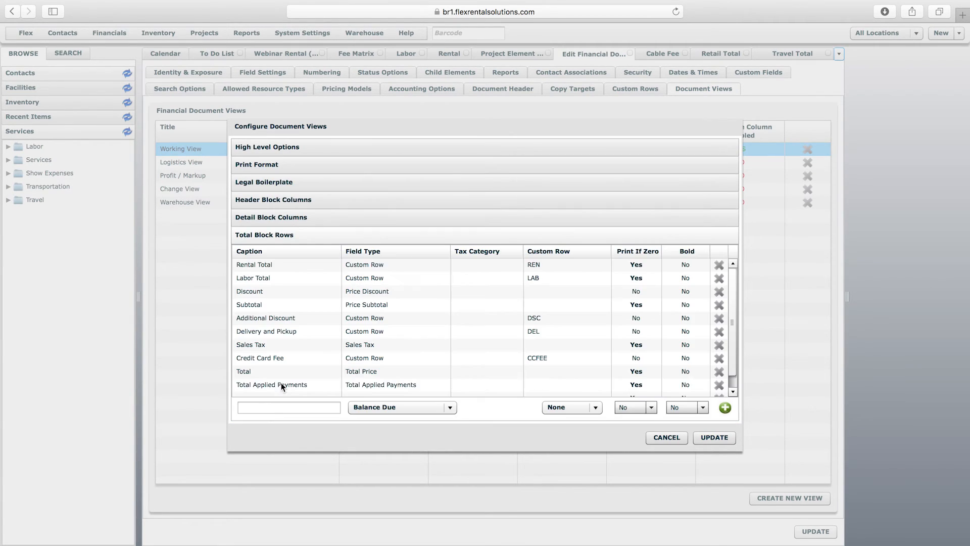
Add a Retail Total custom row using RETTOTAL with Print If Zero set to Yes, and place it directly below Rental Total.
click(303, 407)
text(Retail T)
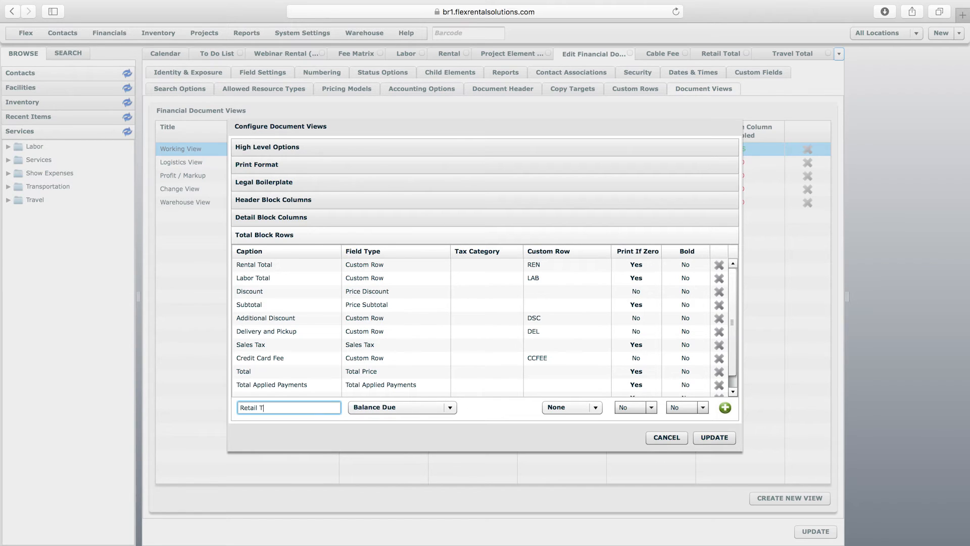
text(otal)
click(407, 407)
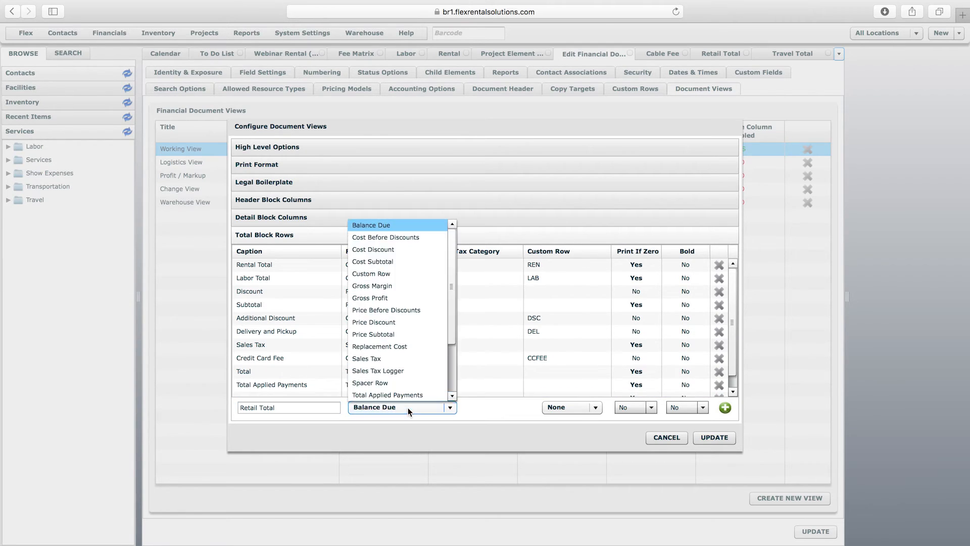
click(385, 274)
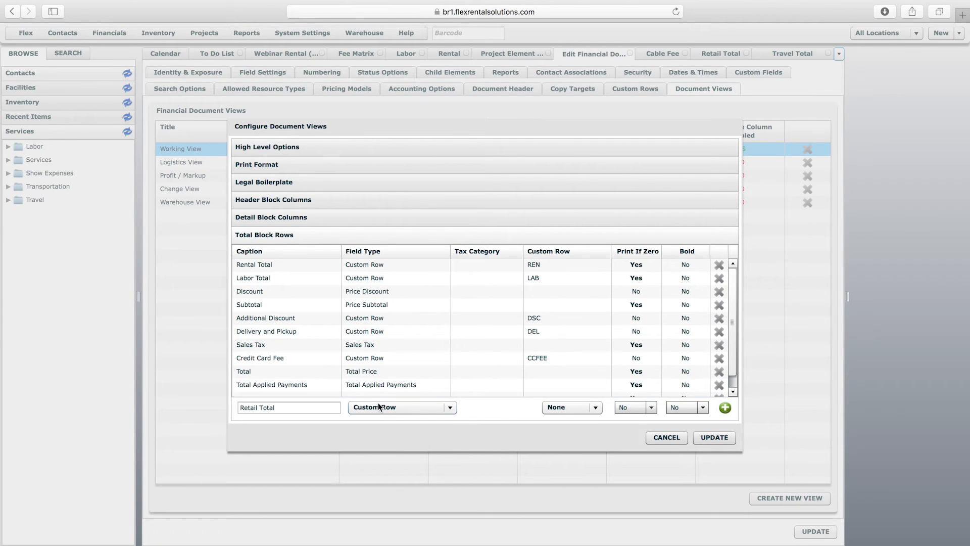
click(565, 408)
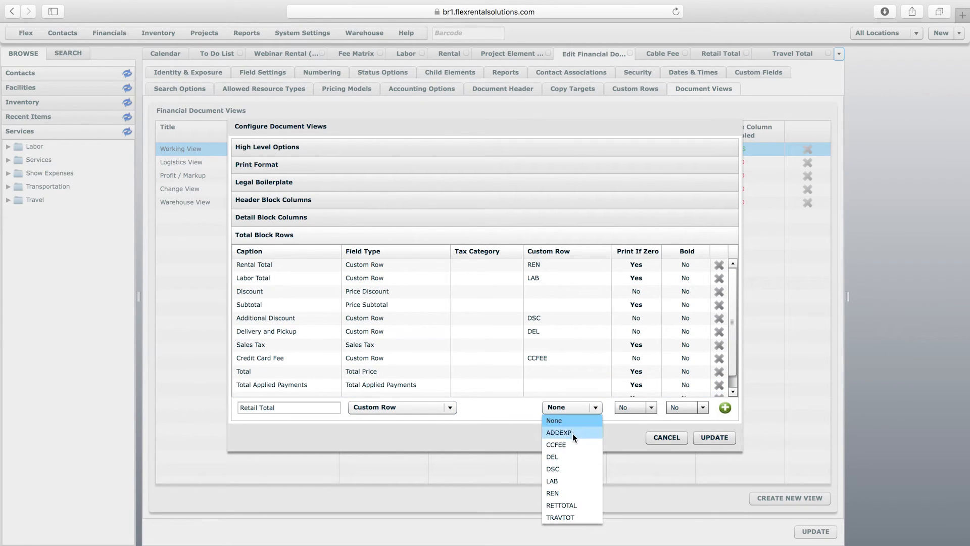
click(567, 506)
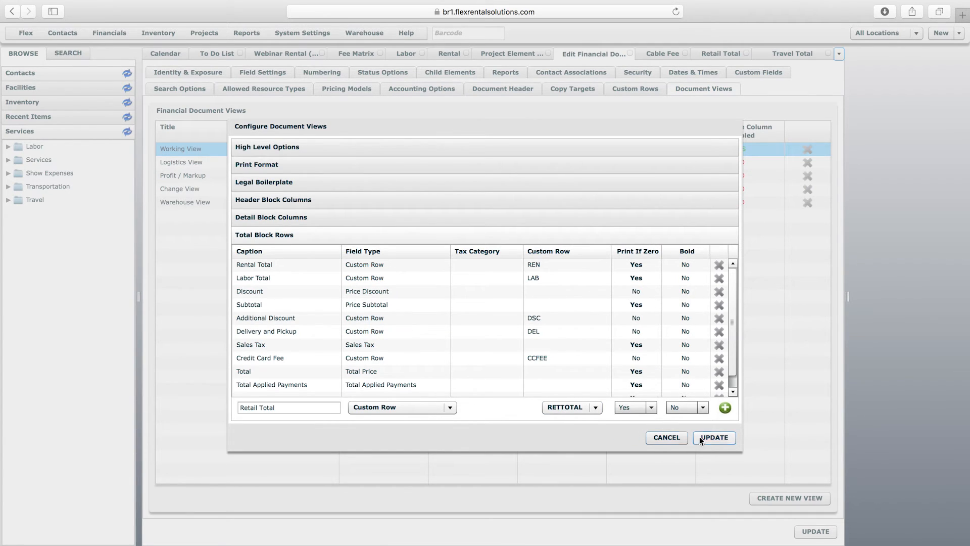
scroll(733, 366, down, 2)
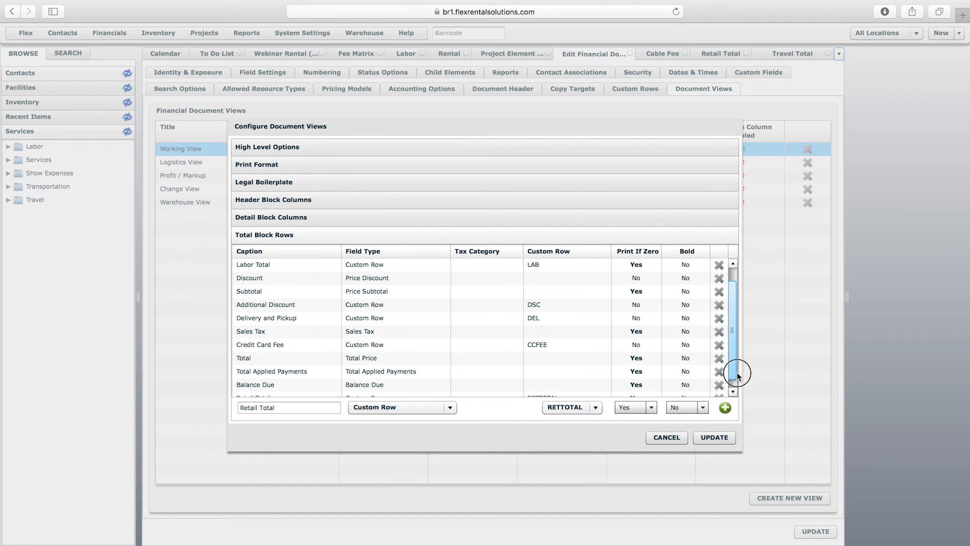
drag(245, 383, 250, 277)
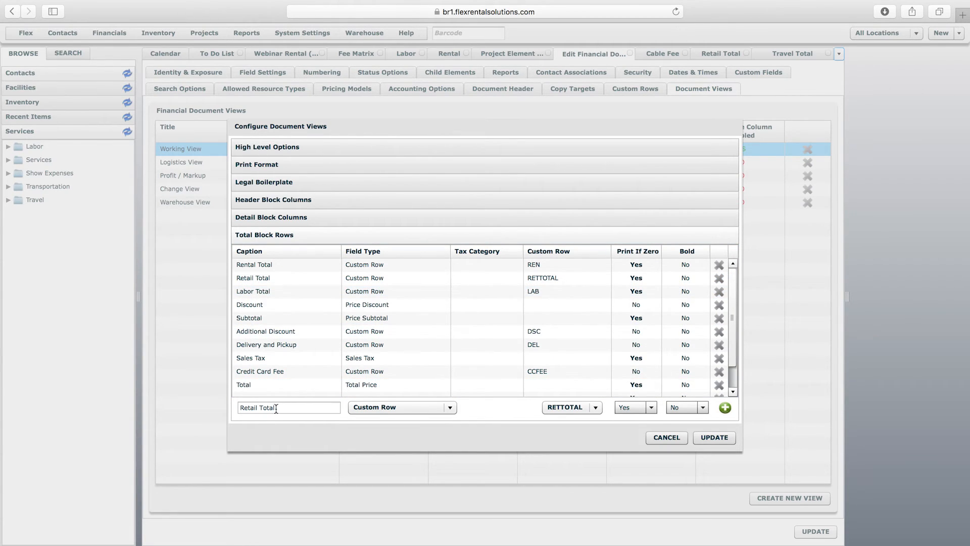
Add a Travel Total custom row using TRAVTOT with Print If Zero set to Yes, and place it directly below Labor Total.
key(Tab)
text(Tra)
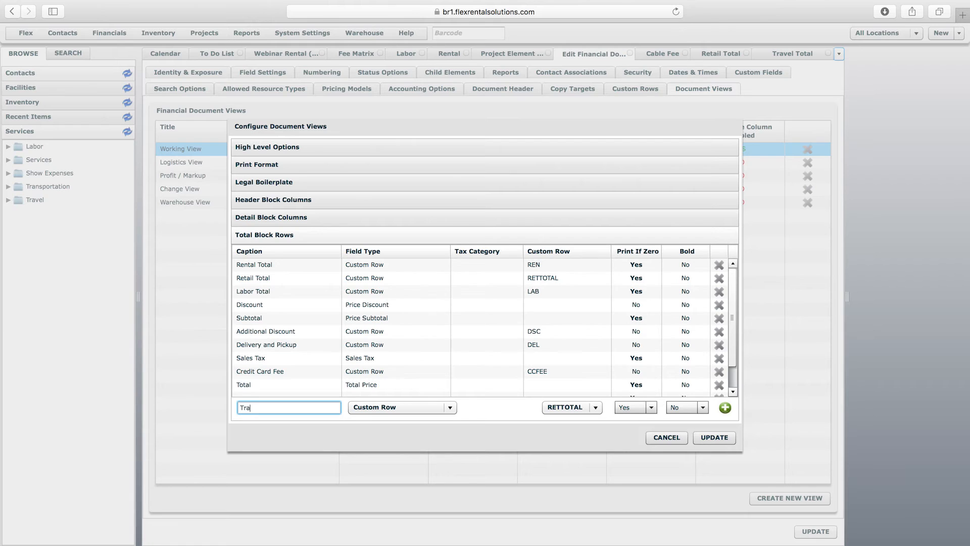
click(369, 407)
click(566, 407)
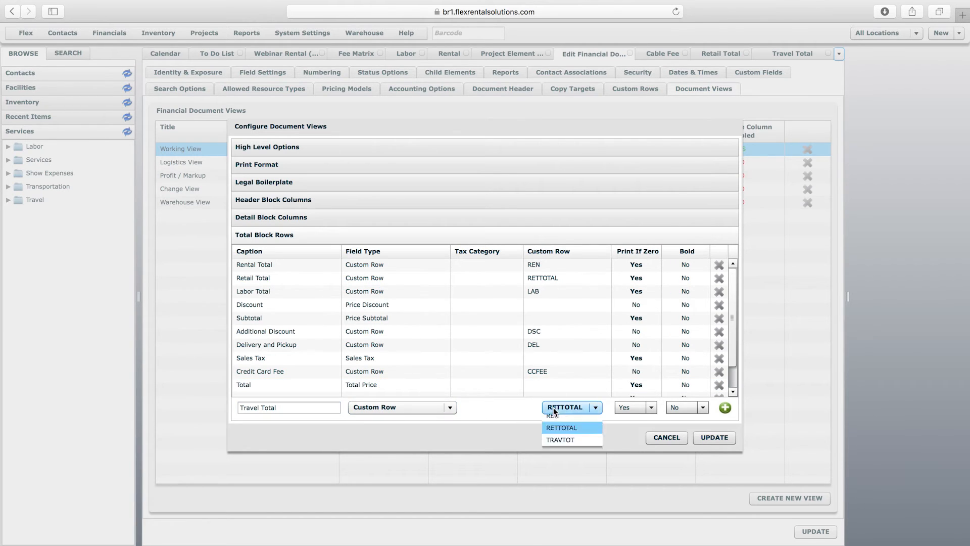
click(559, 516)
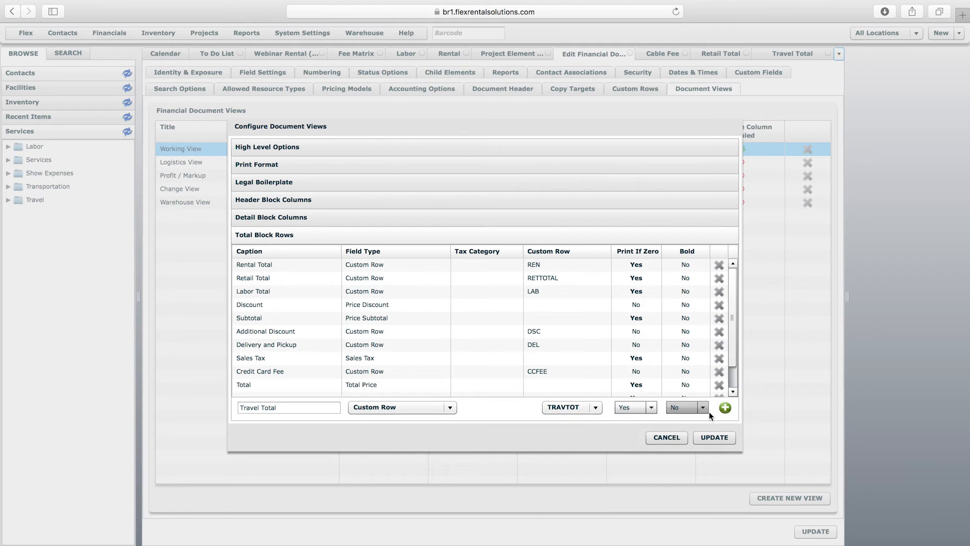
click(729, 409)
scroll(505, 381, down, 3)
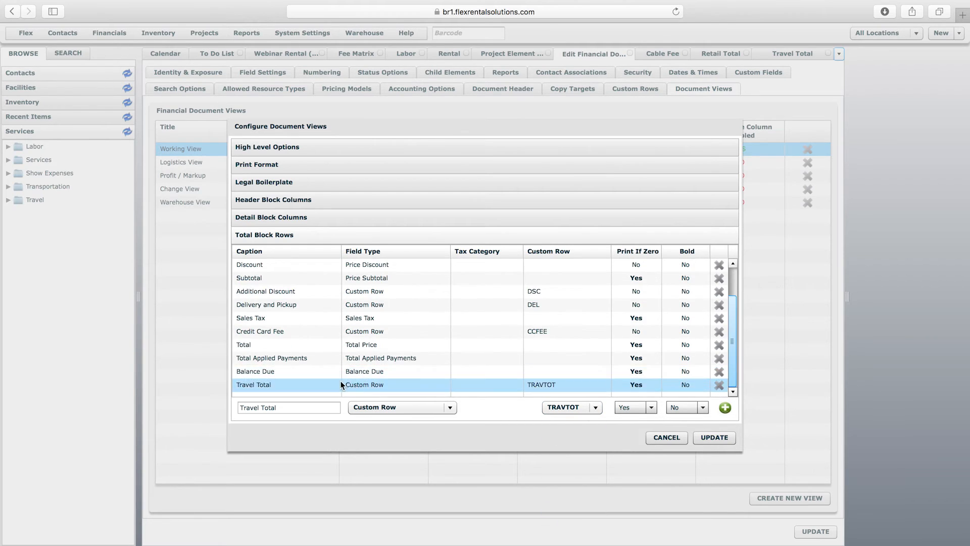
drag(251, 386, 256, 300)
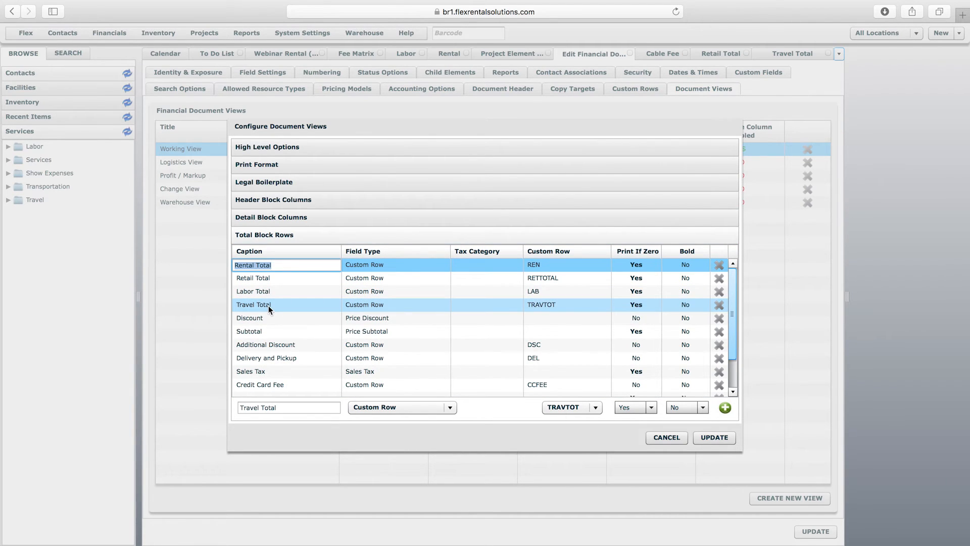
Save the Working View's total block changes and update the financial document definition.
click(714, 438)
click(481, 306)
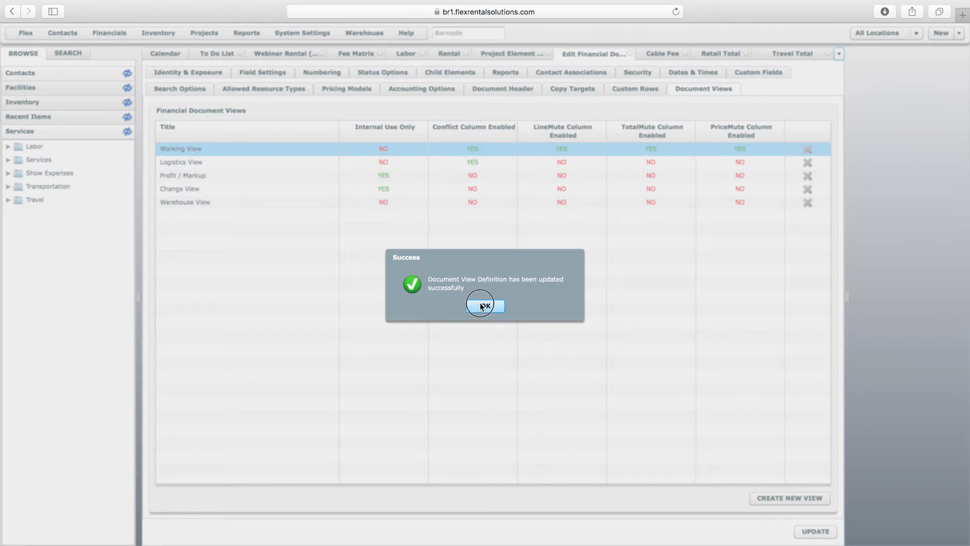
click(814, 530)
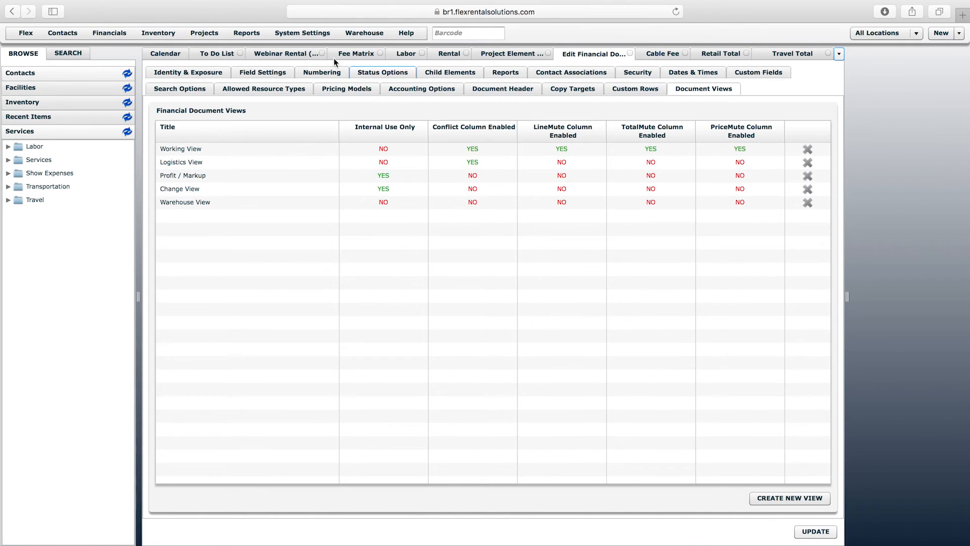
Refresh the Webinar Rental quote and expand its Totals & Notes section.
click(280, 55)
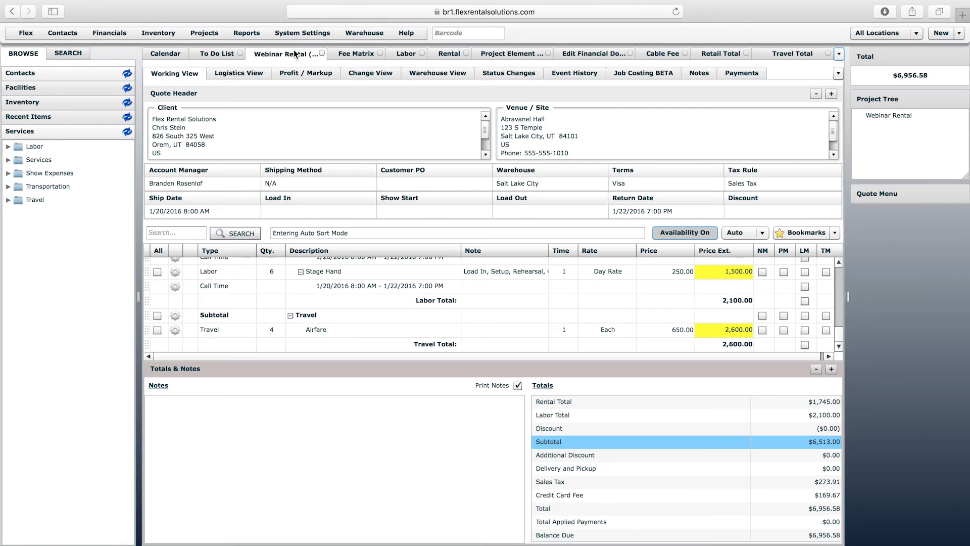
right_click(280, 55)
click(319, 87)
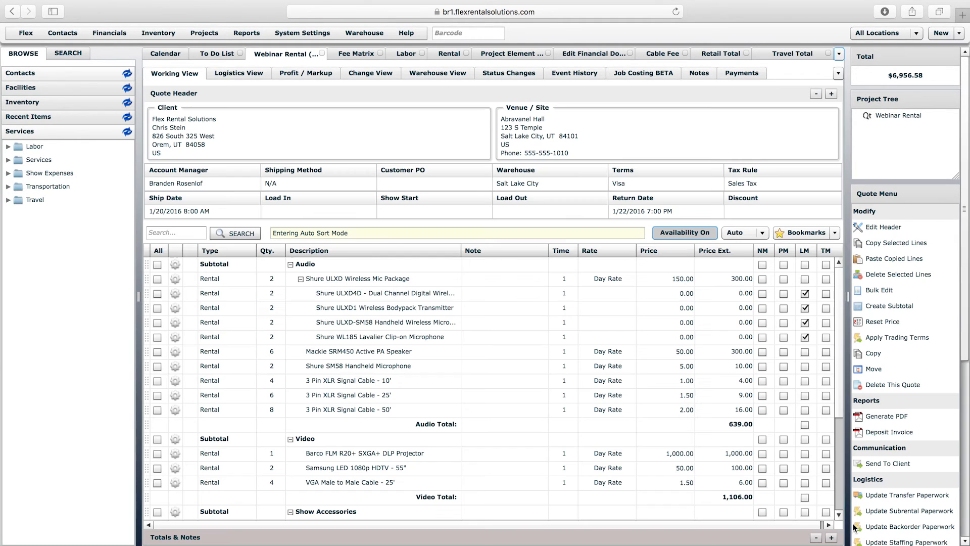
click(831, 538)
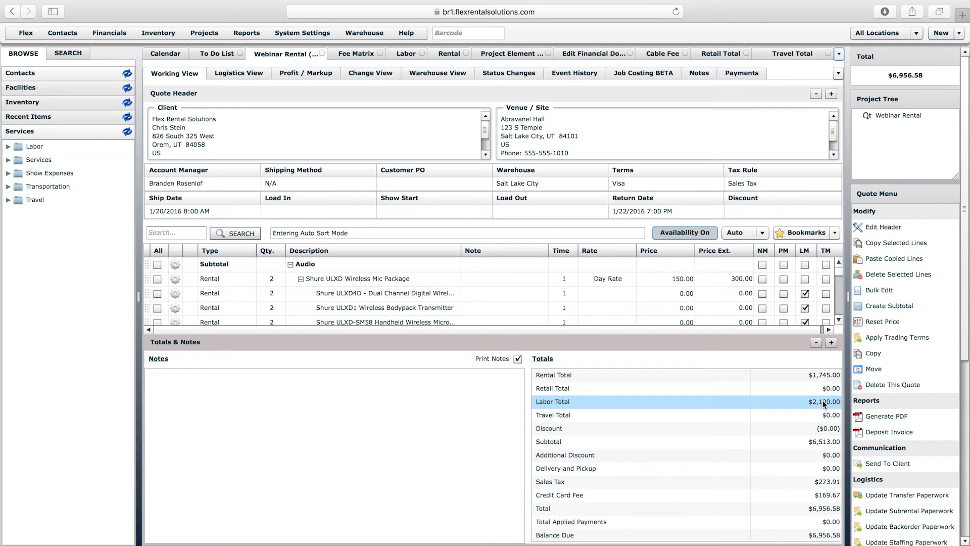
Force the quote's totals to recalculate by entering an Additional Discount of 1 and clearing it again.
click(824, 454)
text(1)
key(Return)
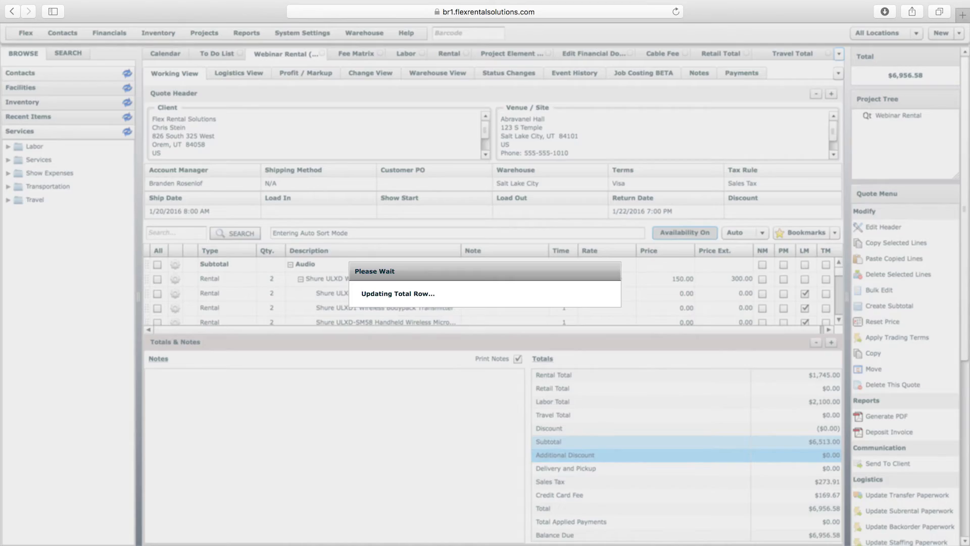
click(824, 455)
key(BackSpace)
key(Return)
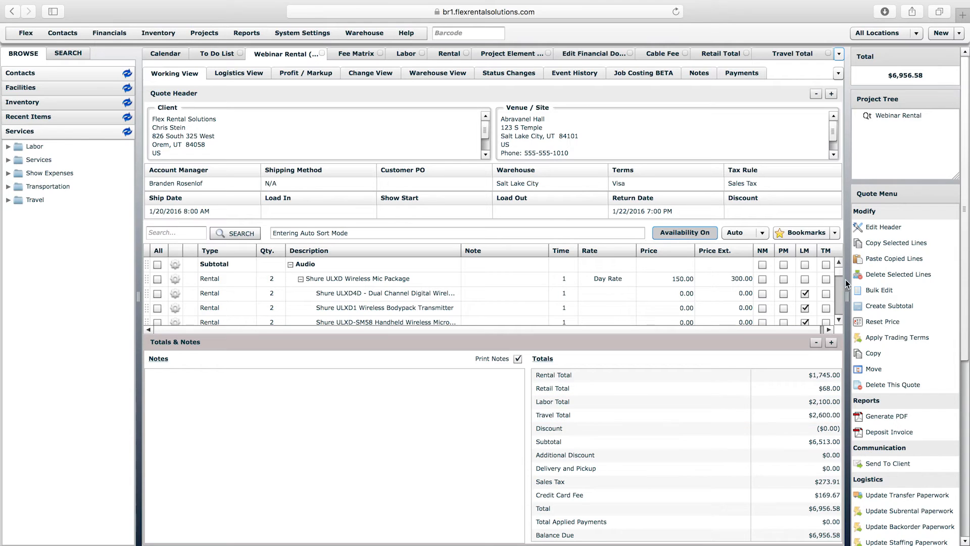
Apply a 10% discount in the quote header and select the Discount row in the totals.
drag(842, 271, 841, 309)
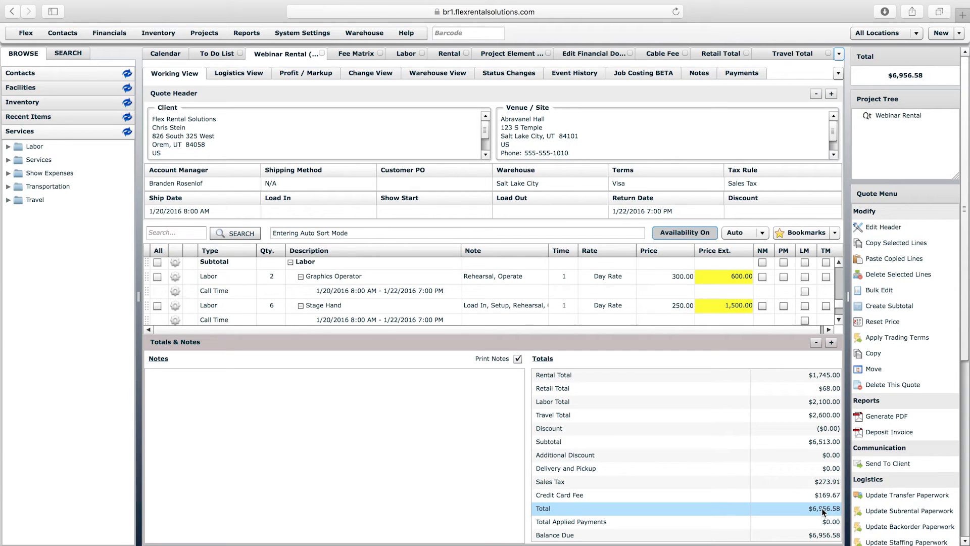
click(802, 212)
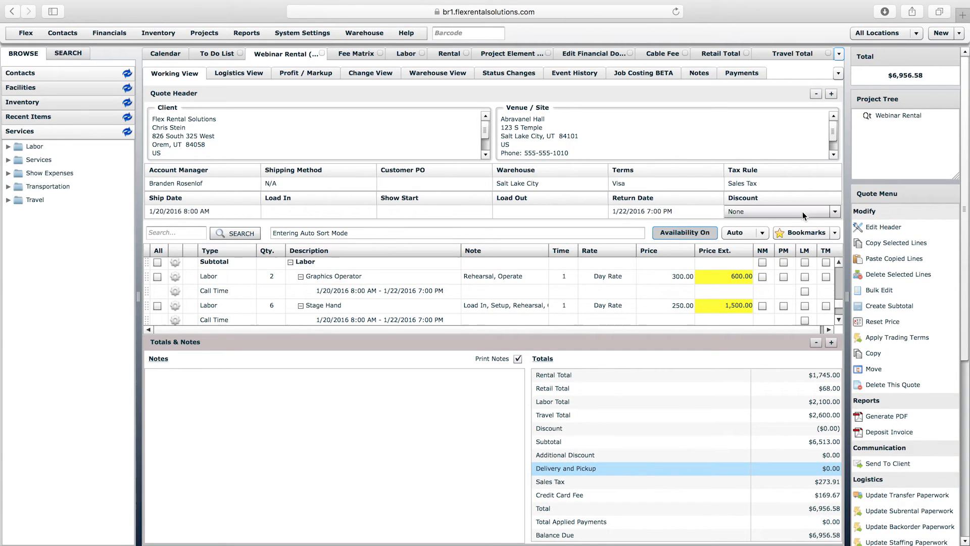
click(784, 214)
click(732, 236)
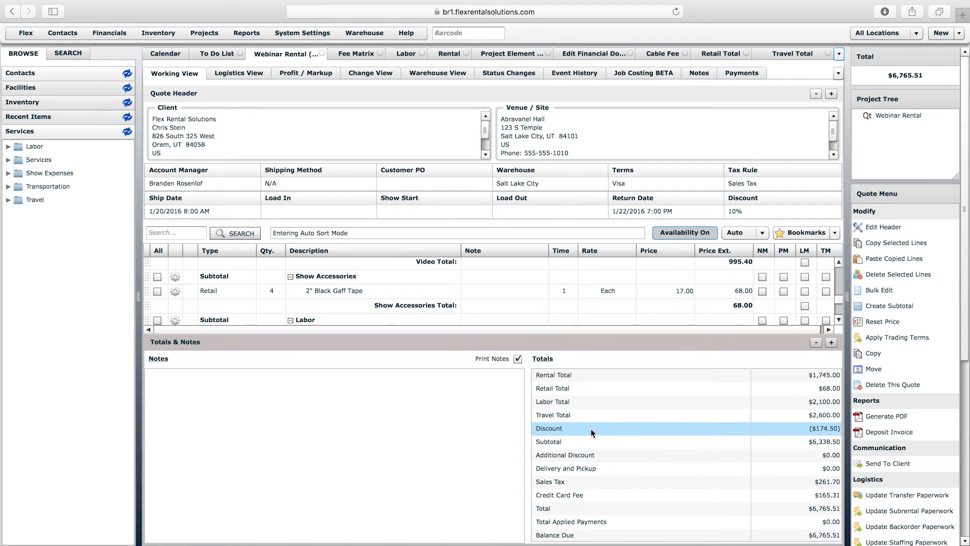
click(787, 428)
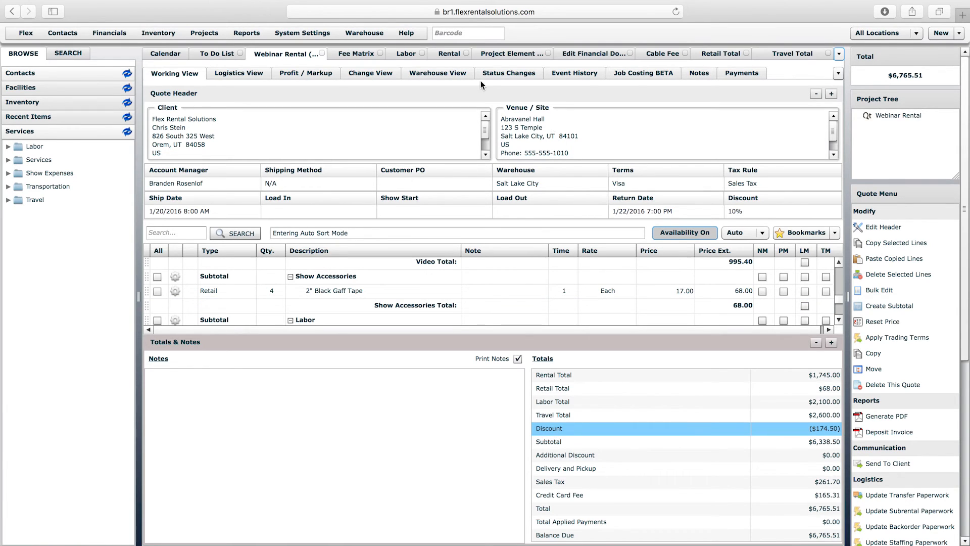
Refresh the Fee Matrix list and review its entries, including Retail Total and Travel Total.
click(353, 53)
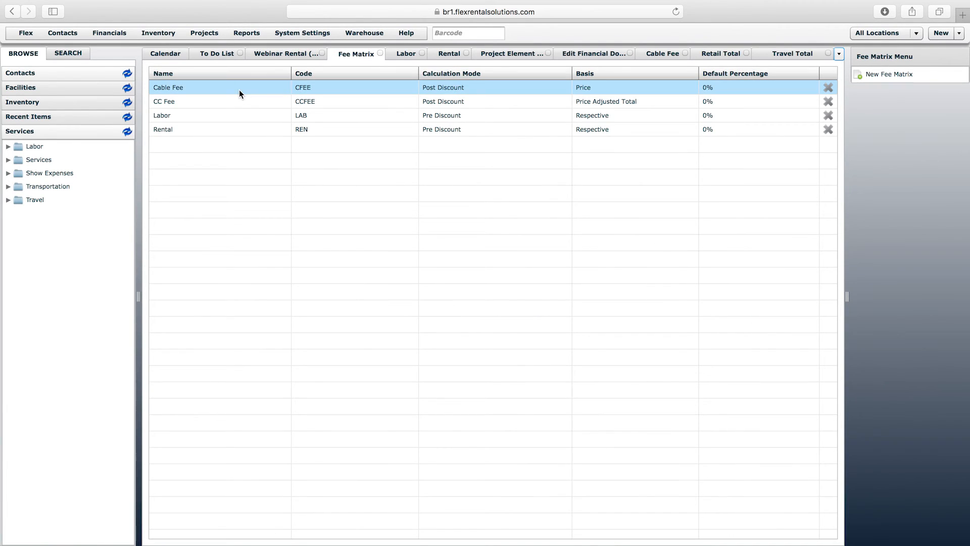
right_click(356, 56)
click(389, 80)
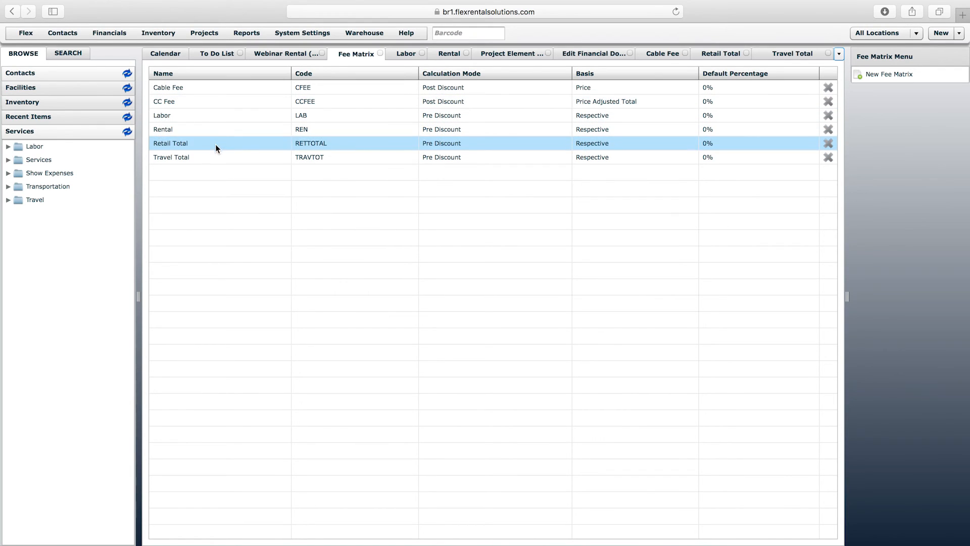
click(215, 179)
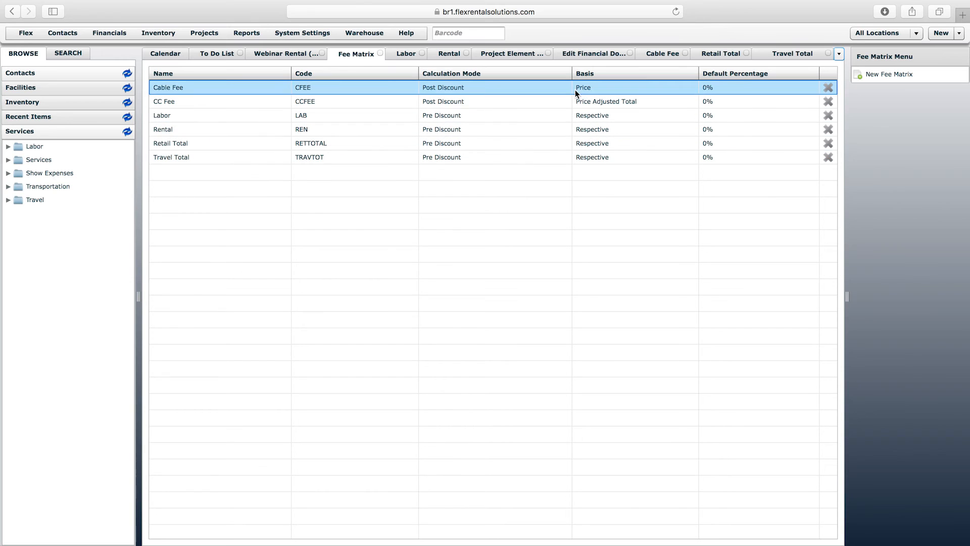
Open the Quote definition's custom total block rows and select the Credit Card Fee row.
click(511, 56)
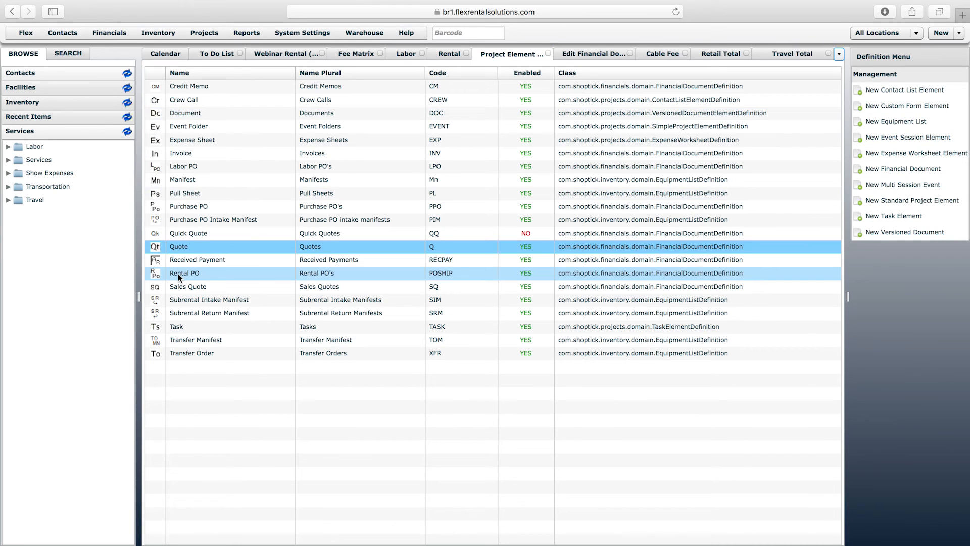
double_click(181, 246)
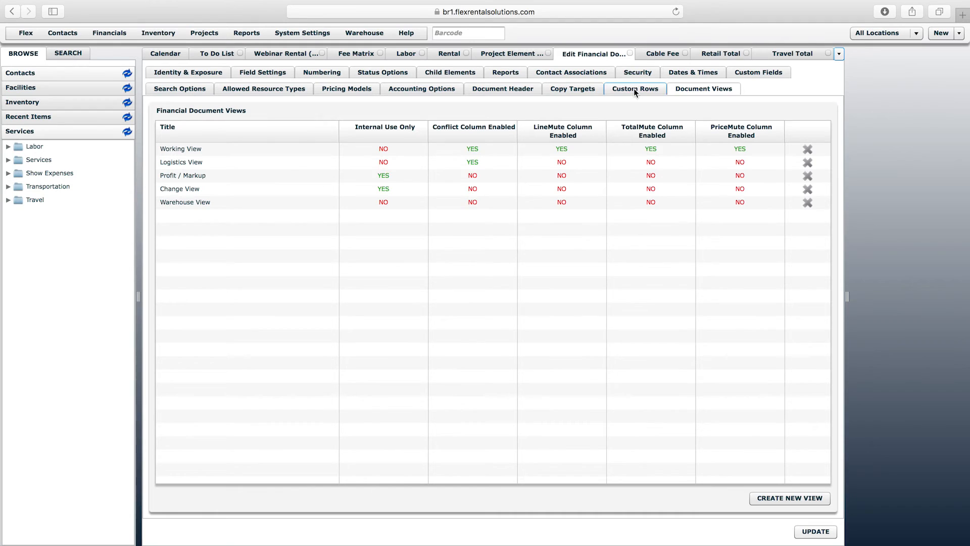
click(634, 89)
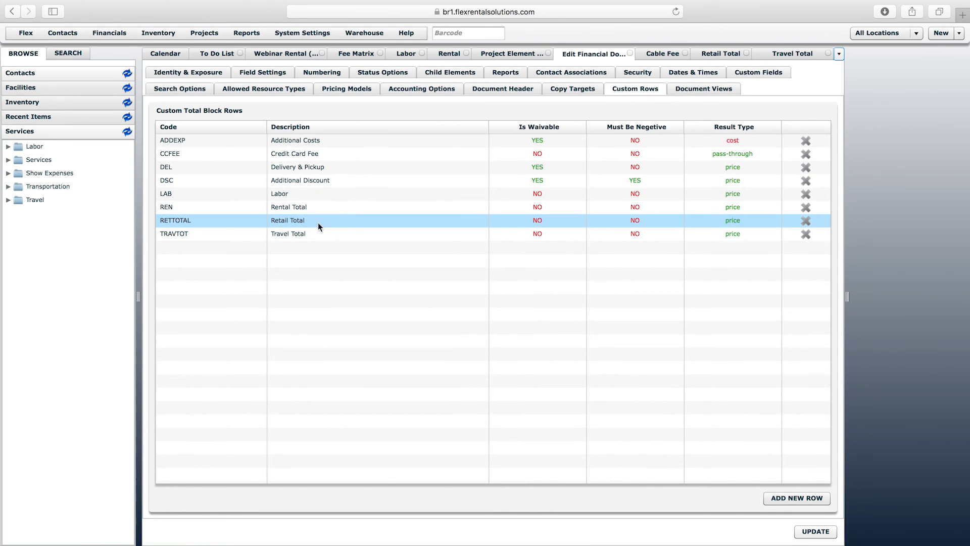
click(182, 154)
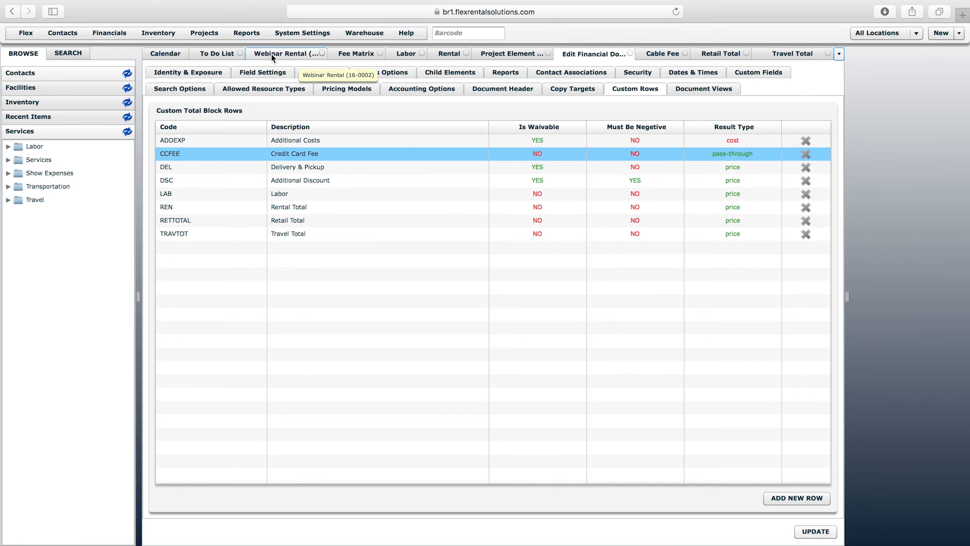
Examine the Total Block Rows of the Quote definition's Working View and close the configuration without saving.
click(701, 89)
double_click(189, 151)
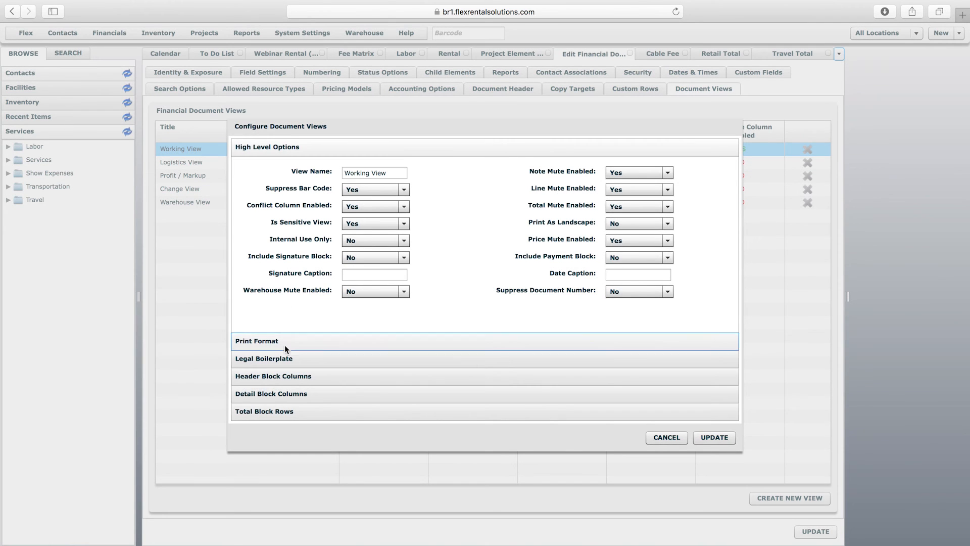
click(295, 409)
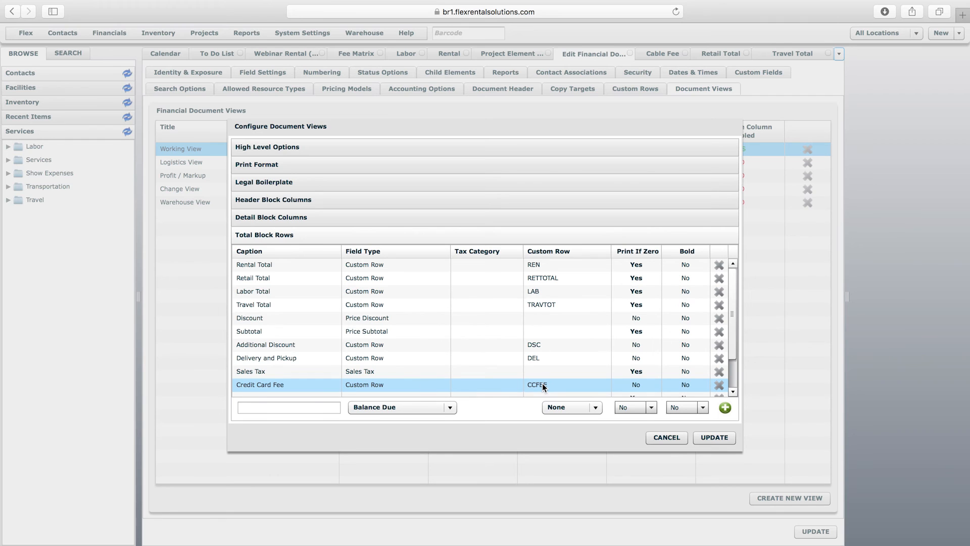
click(666, 437)
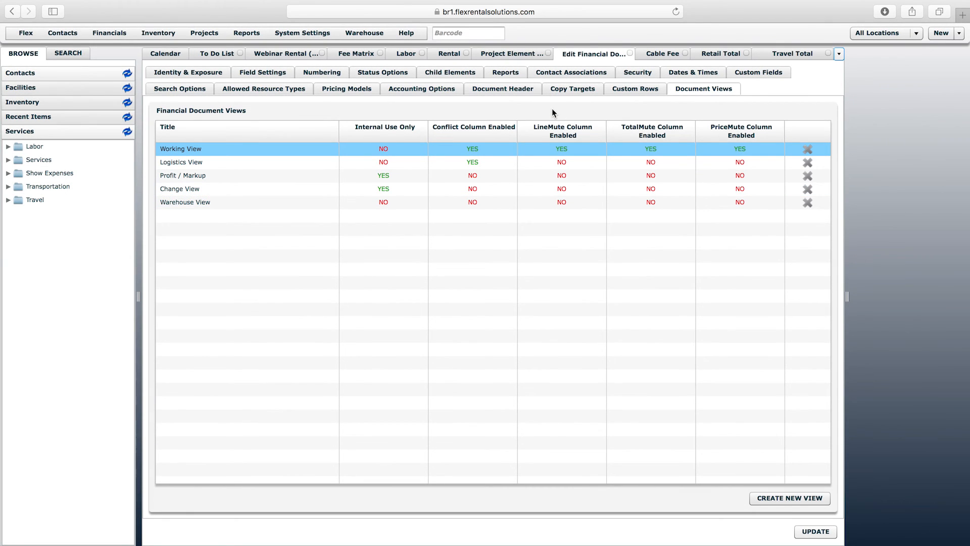
Check the Webinar Rental quote's totals, and review the Quote definition's custom rows and document views again.
click(284, 53)
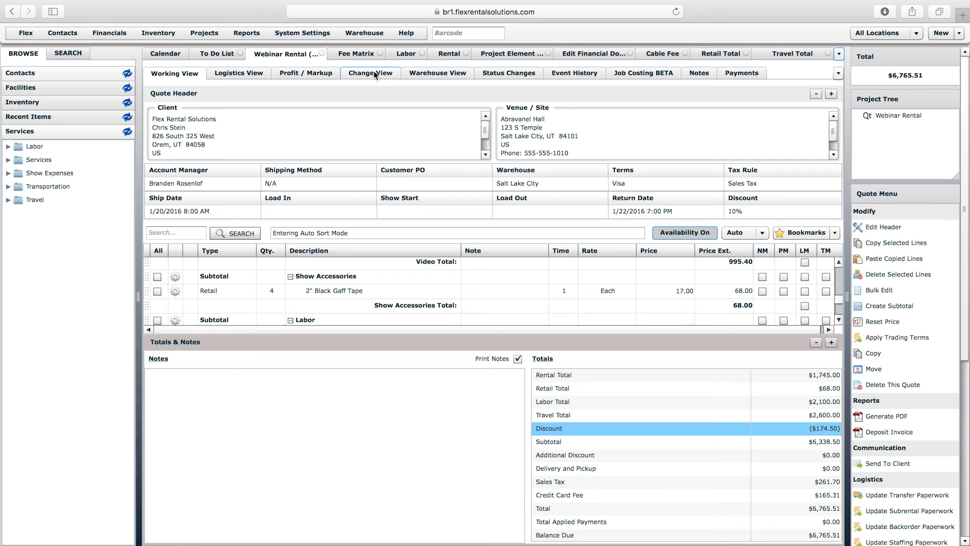
click(586, 55)
click(649, 86)
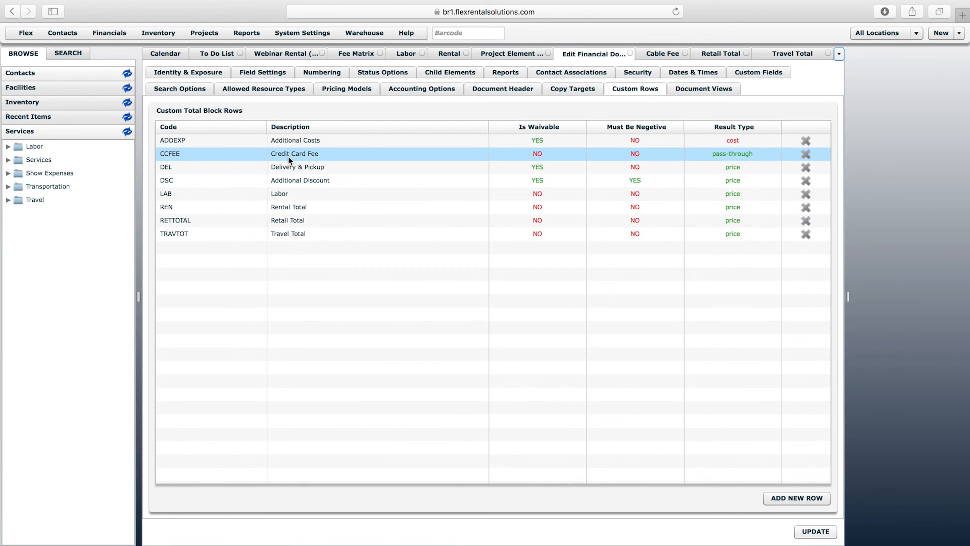
click(717, 89)
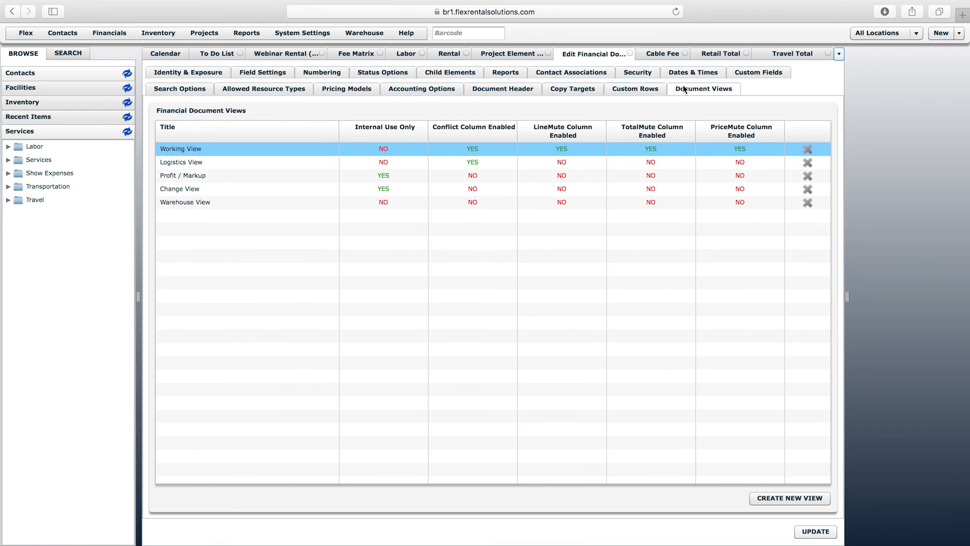
click(179, 152)
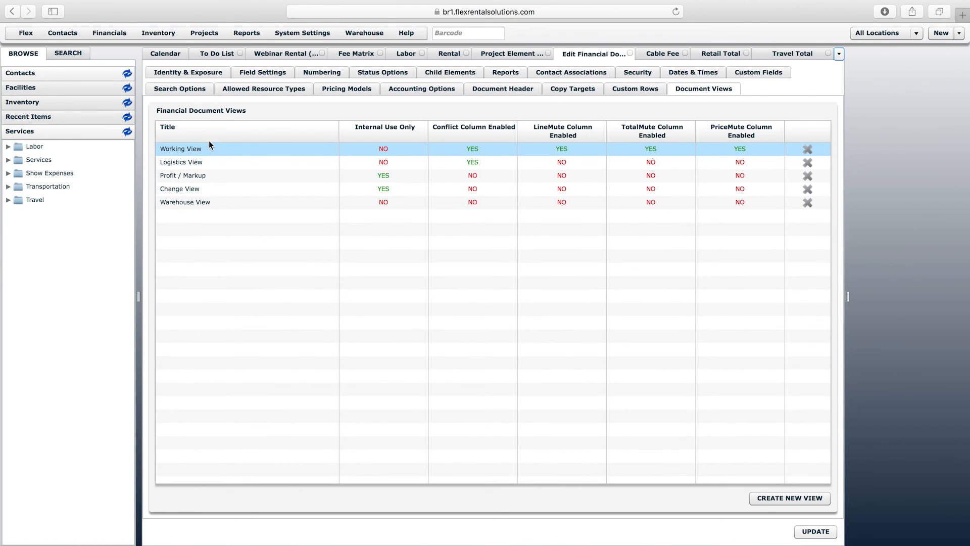
Open the Invoice definition from the project element list and review its custom total block rows.
click(505, 54)
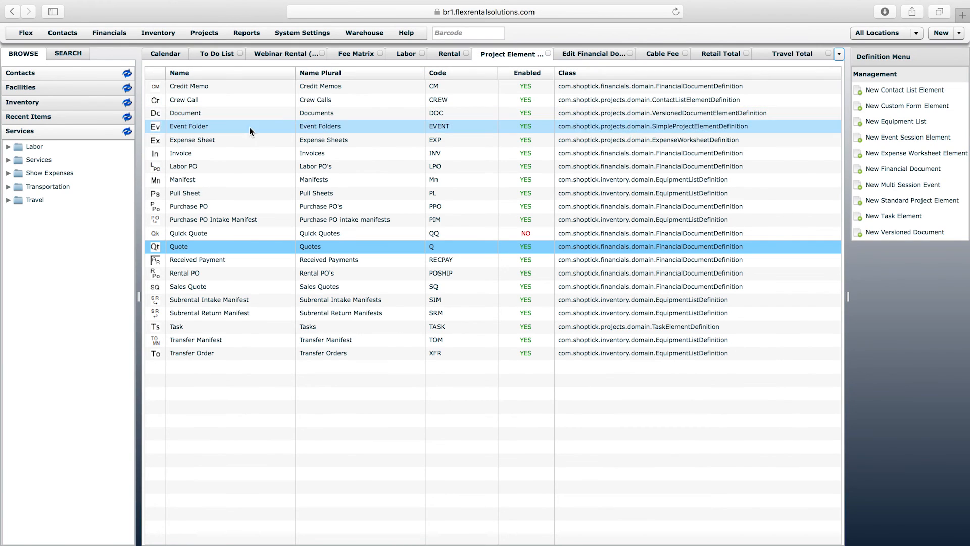
click(180, 157)
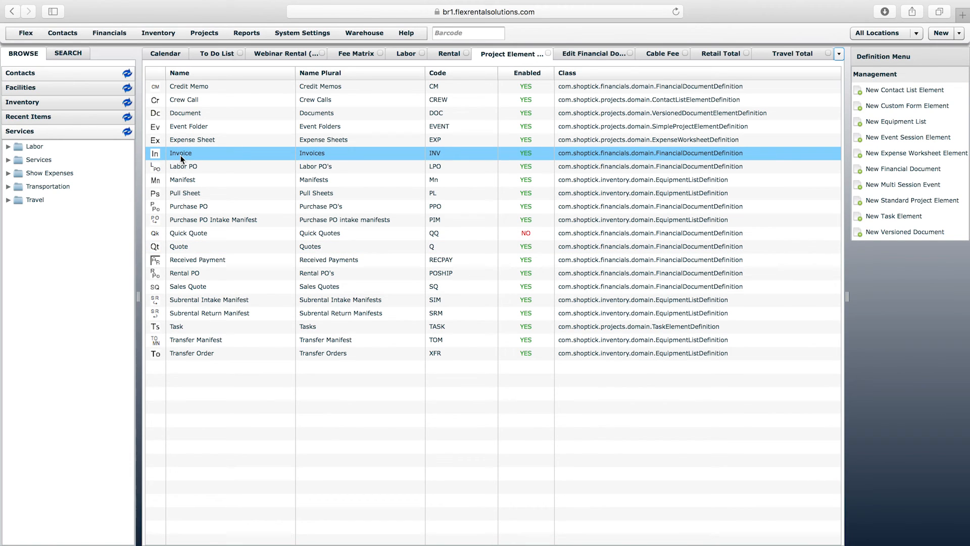
double_click(180, 155)
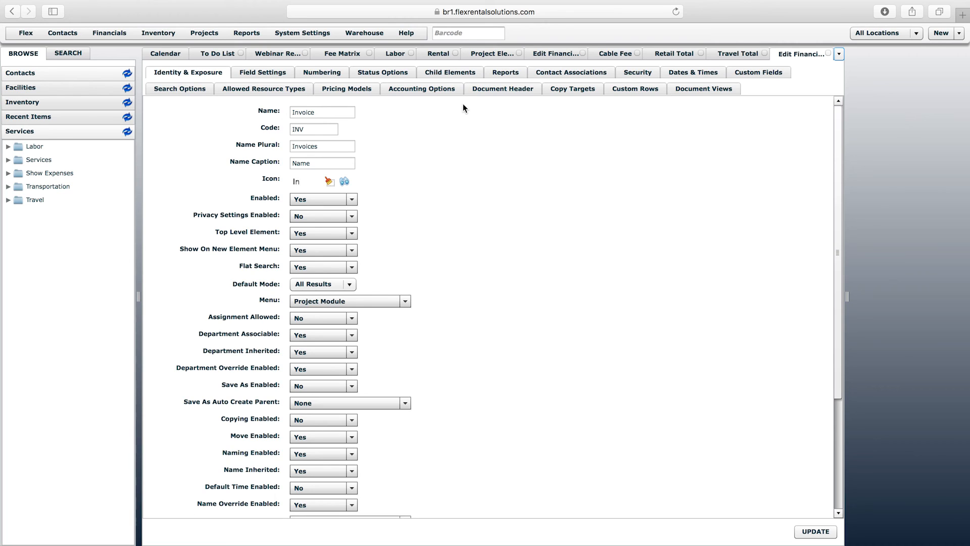
click(636, 88)
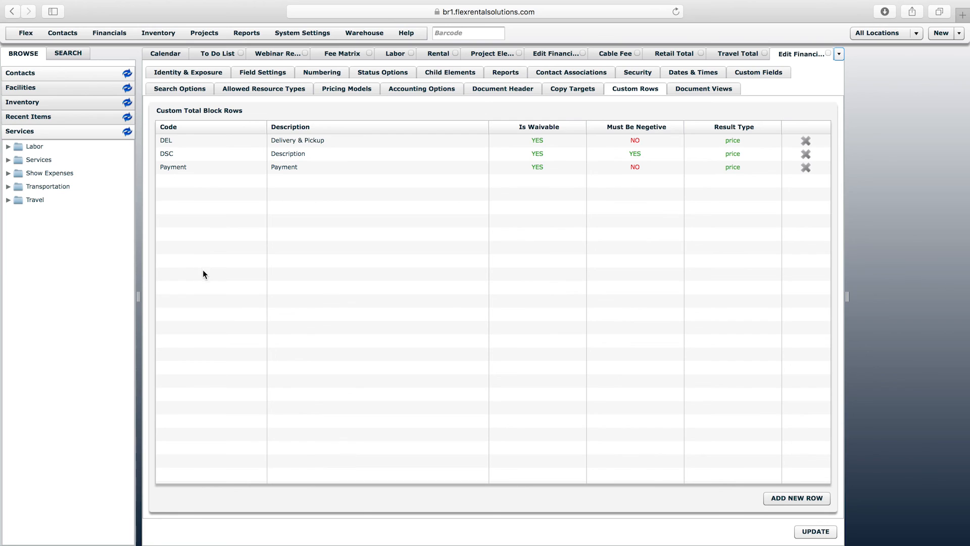
Examine the Total Block Rows of the Invoice definition's Working View and close the configuration without saving.
click(697, 88)
click(171, 152)
double_click(172, 153)
click(291, 410)
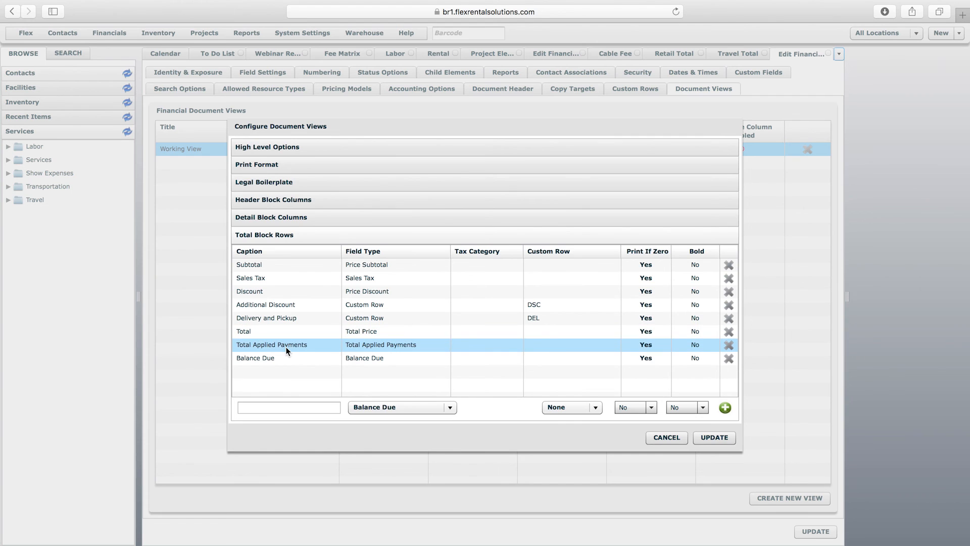
click(667, 437)
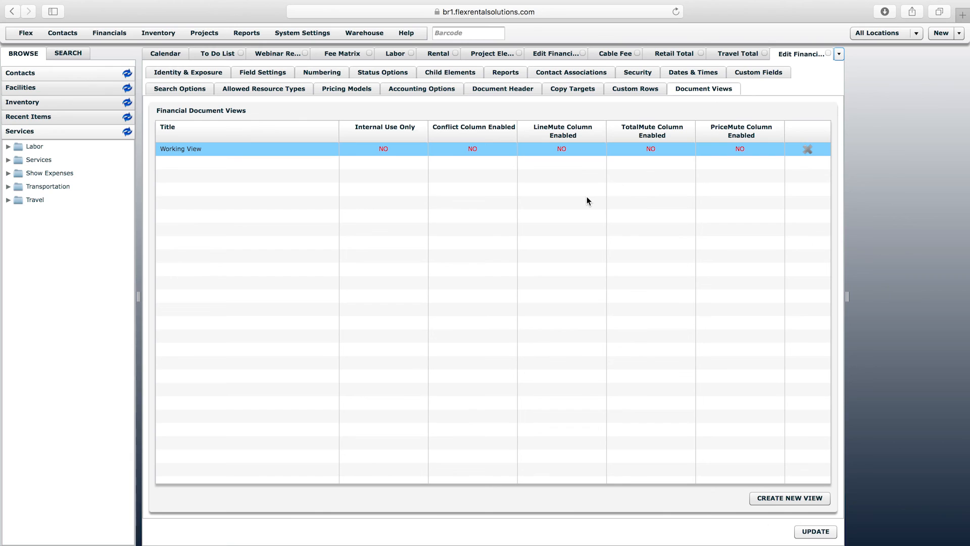
Review the fee matrix list and the Labor fee matrix's resource types, and return to the Webinar Rental quote.
click(361, 53)
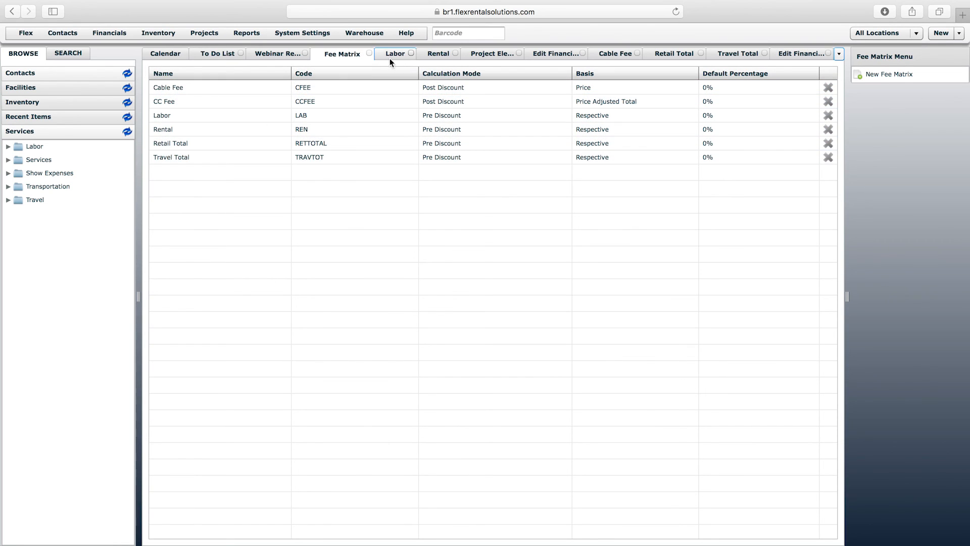
click(402, 55)
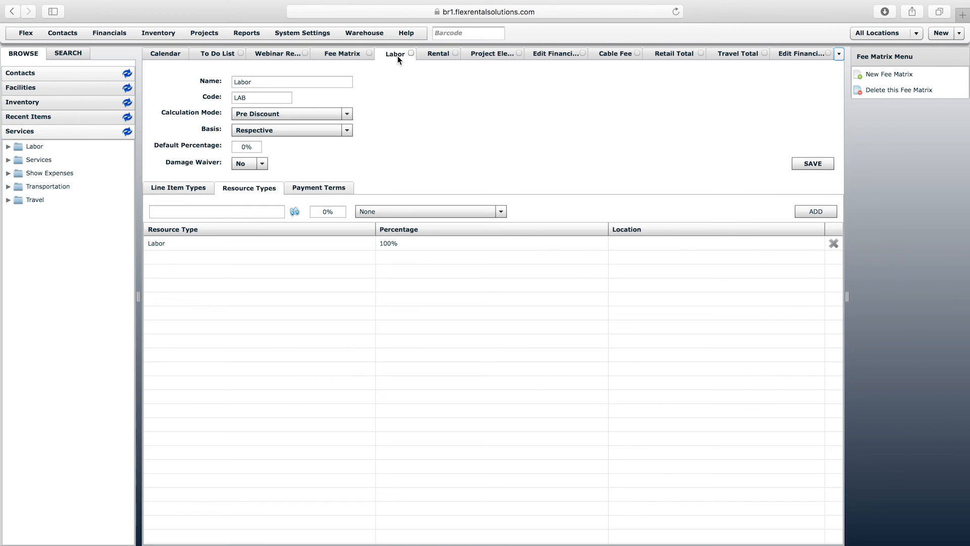
click(250, 54)
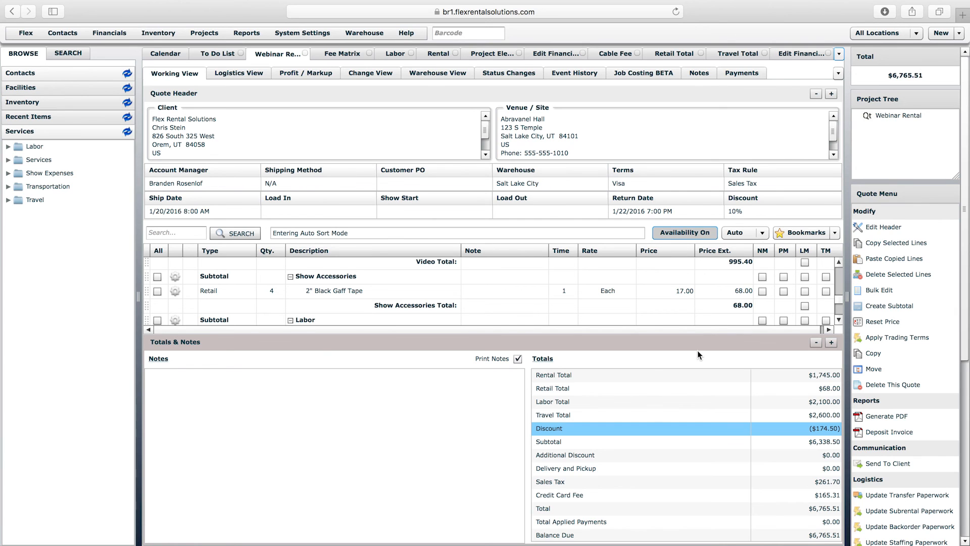
Open the Flex Rental Solutions Forum in a new browser tab, view the Webinars board and return to the forum index.
key(super+t)
text(fo)
key(Return)
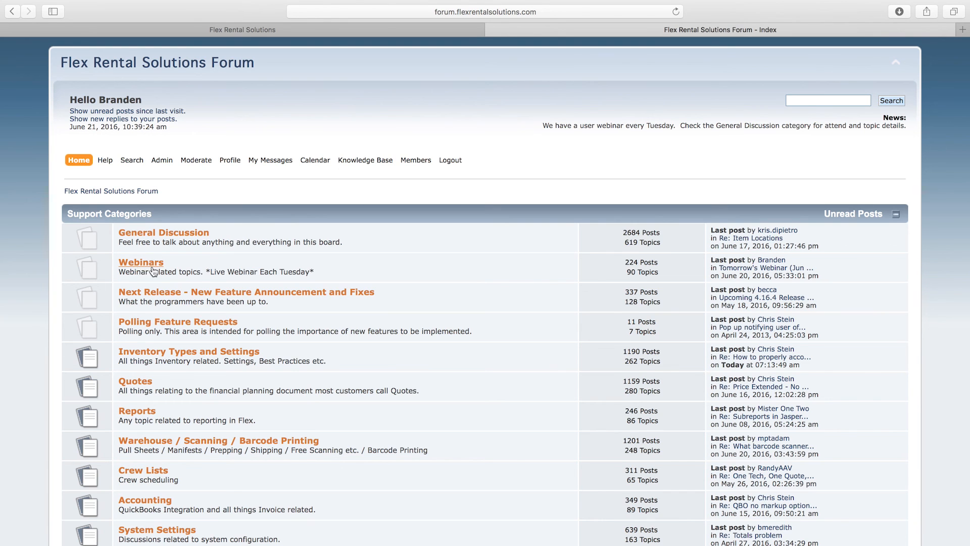
click(137, 270)
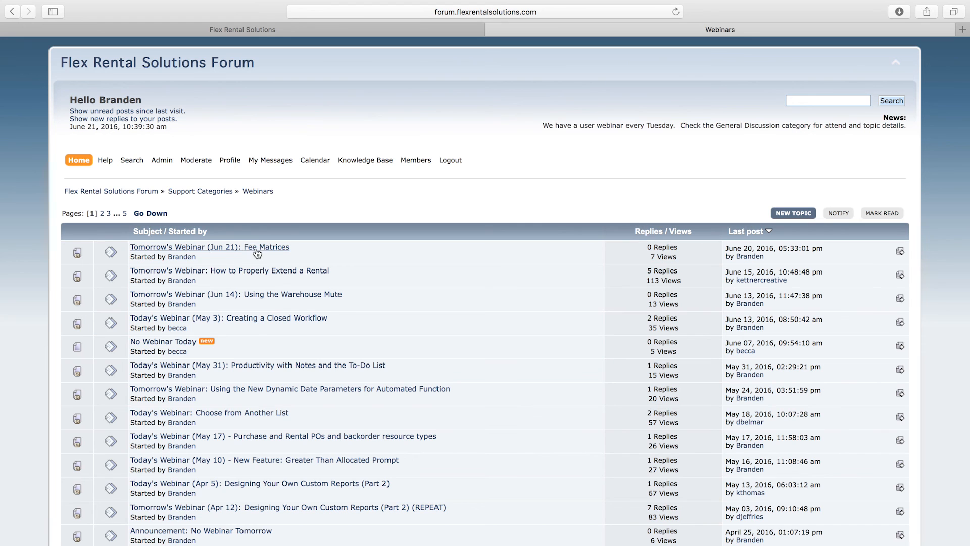
key(super+bracketleft)
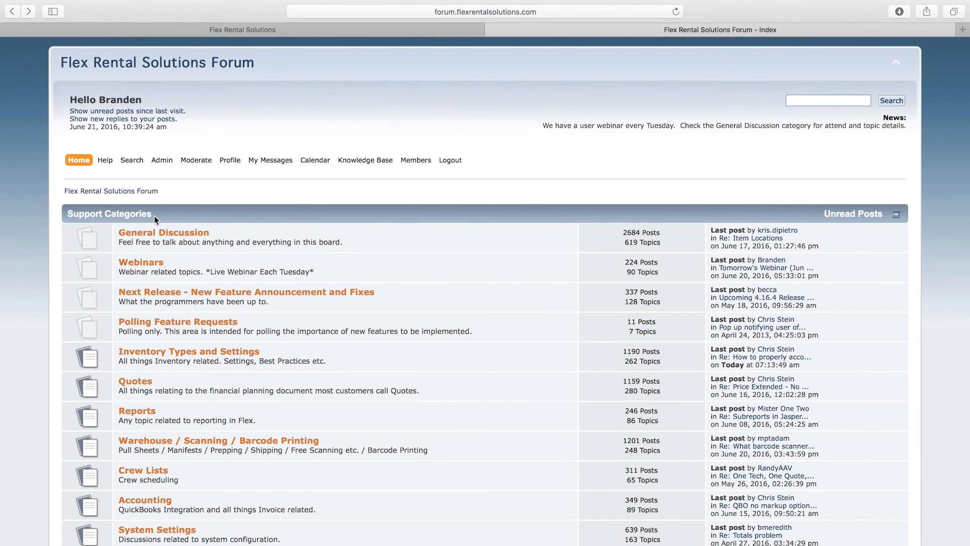
scroll(289, 149, down, 1)
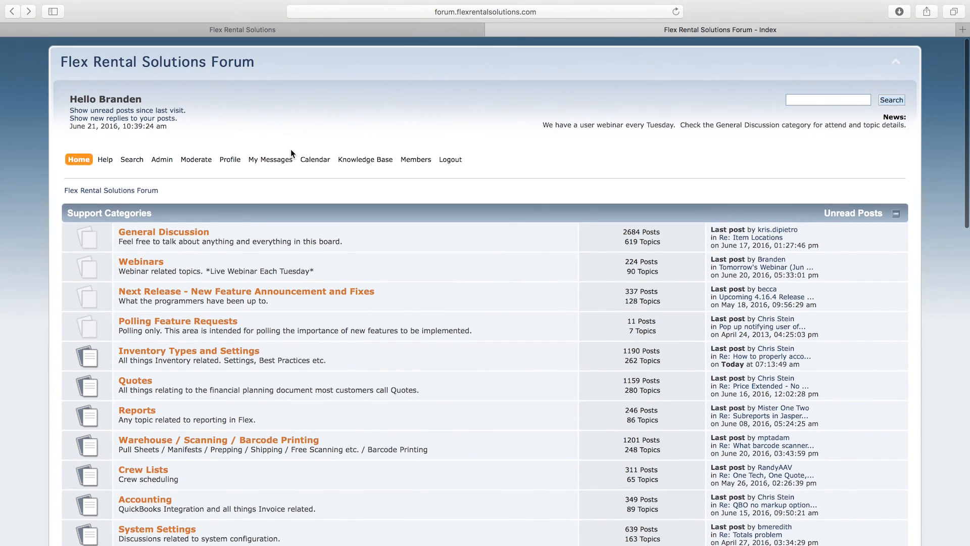